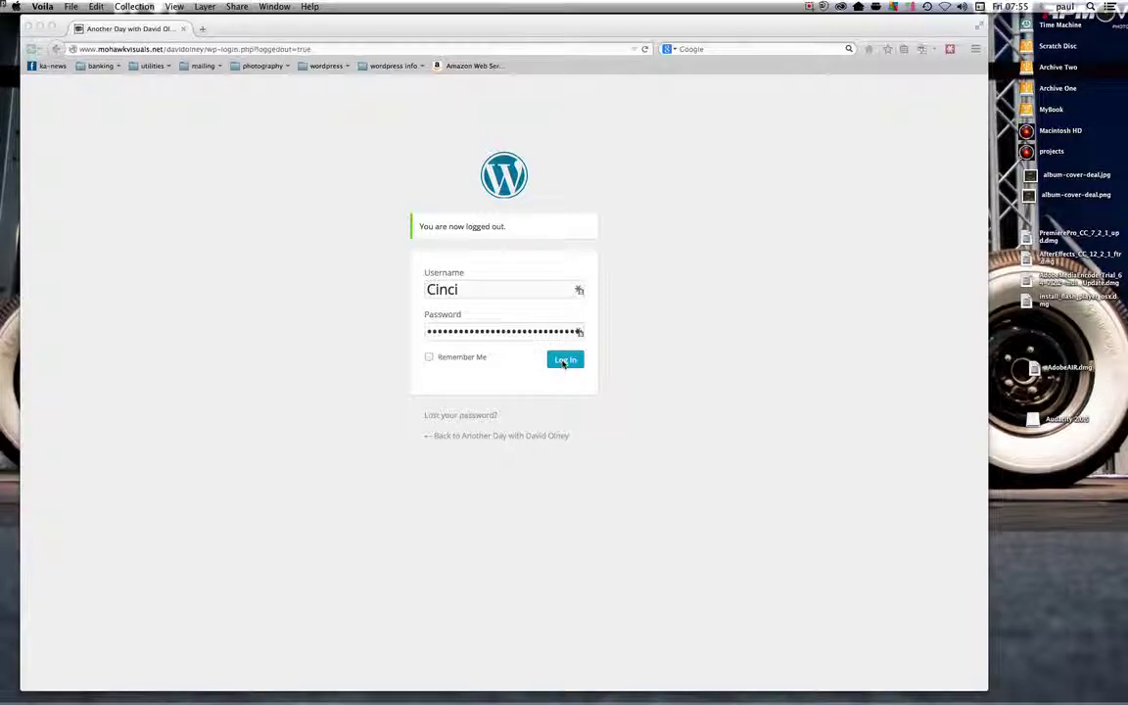
# - Log in to the WordPress site with the prefilled credentials and shift the browser window slightly across the desktop
pyautogui.click(564, 362)
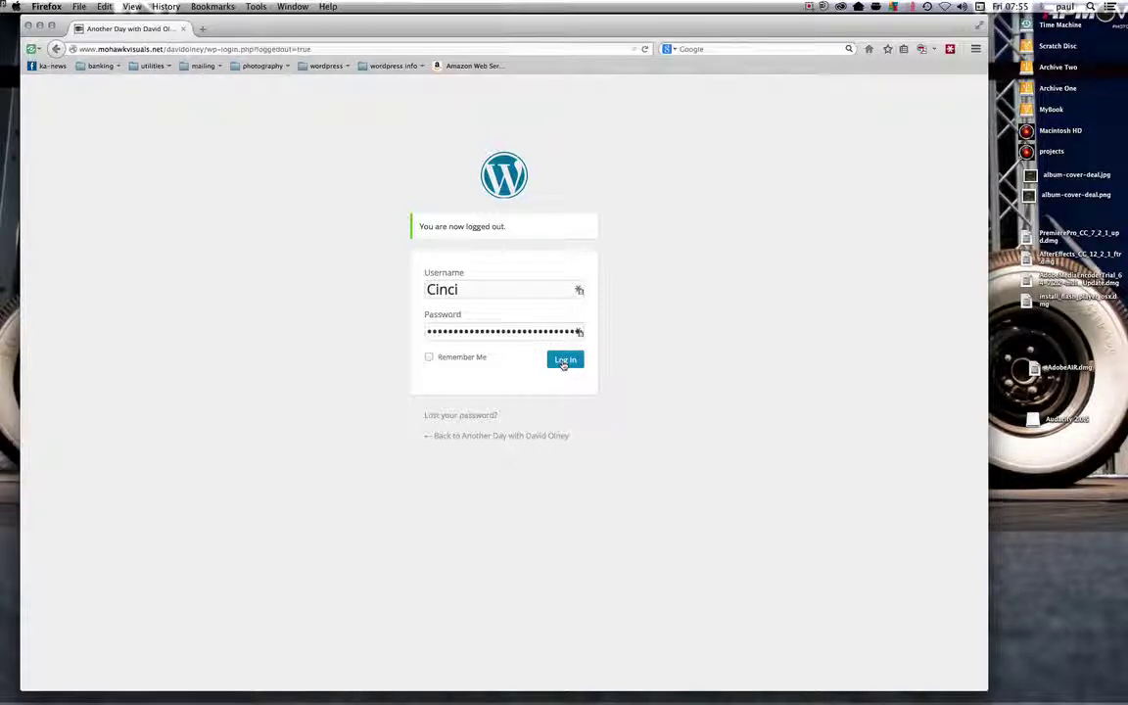
pyautogui.click(564, 360)
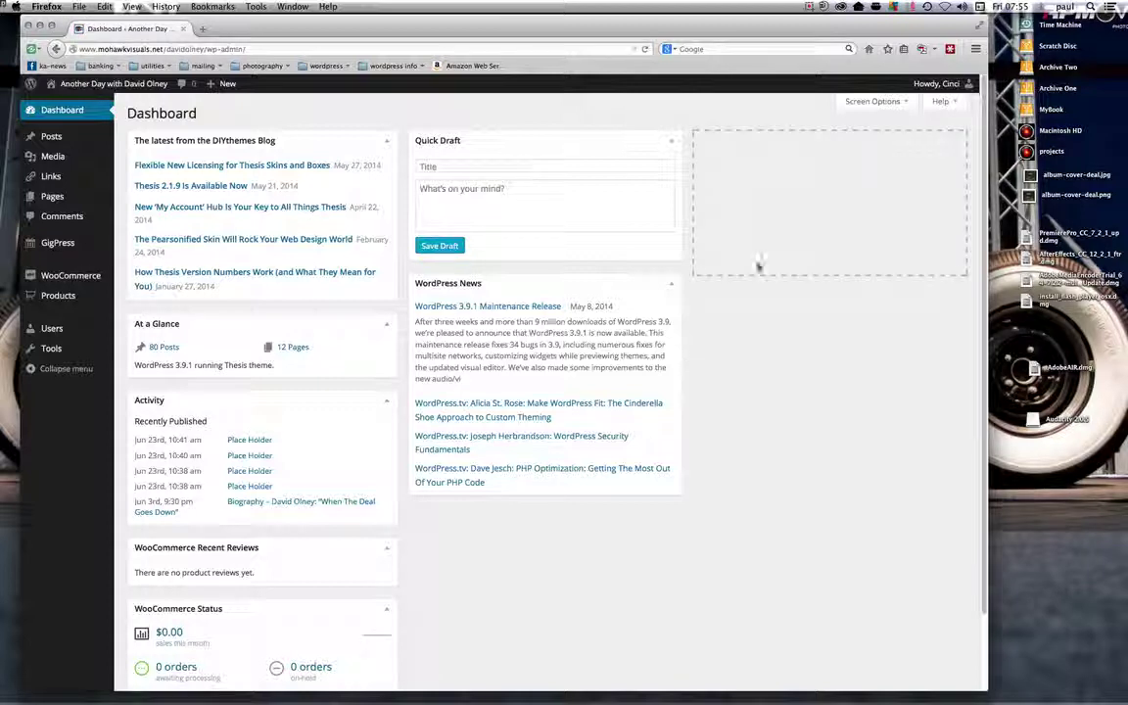
pyautogui.moveTo(479, 23); pyautogui.dragTo(530, 15)
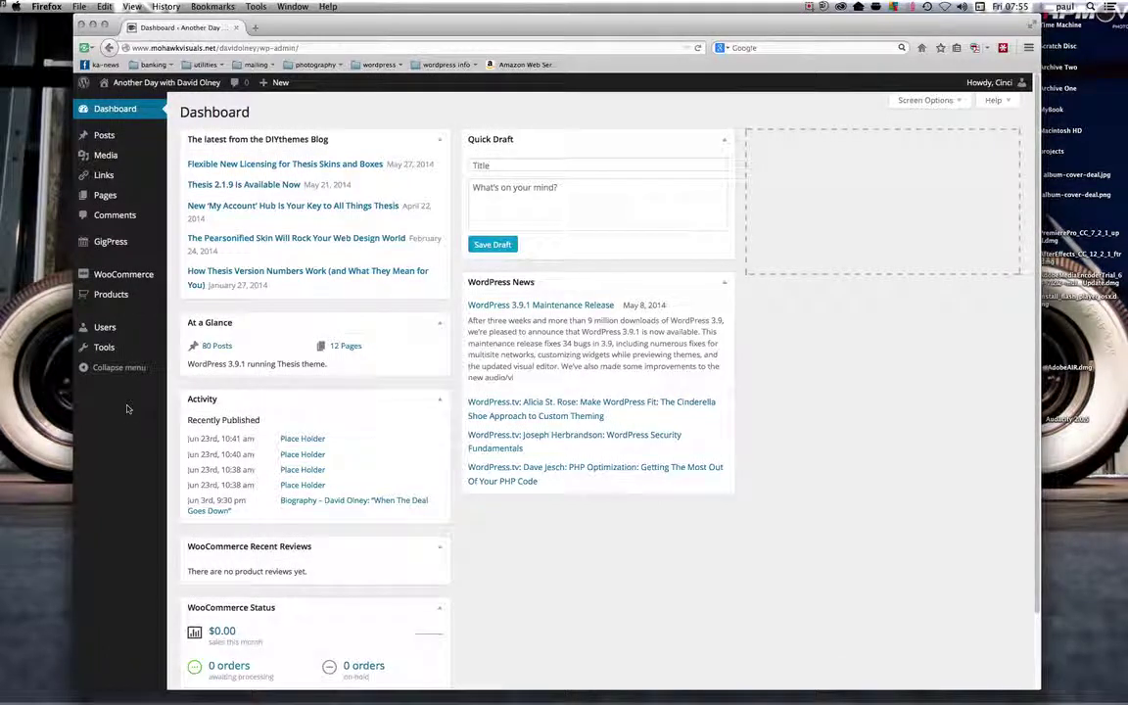
# - Start a new WooCommerce product in the site's admin area
pyautogui.moveTo(137, 275)
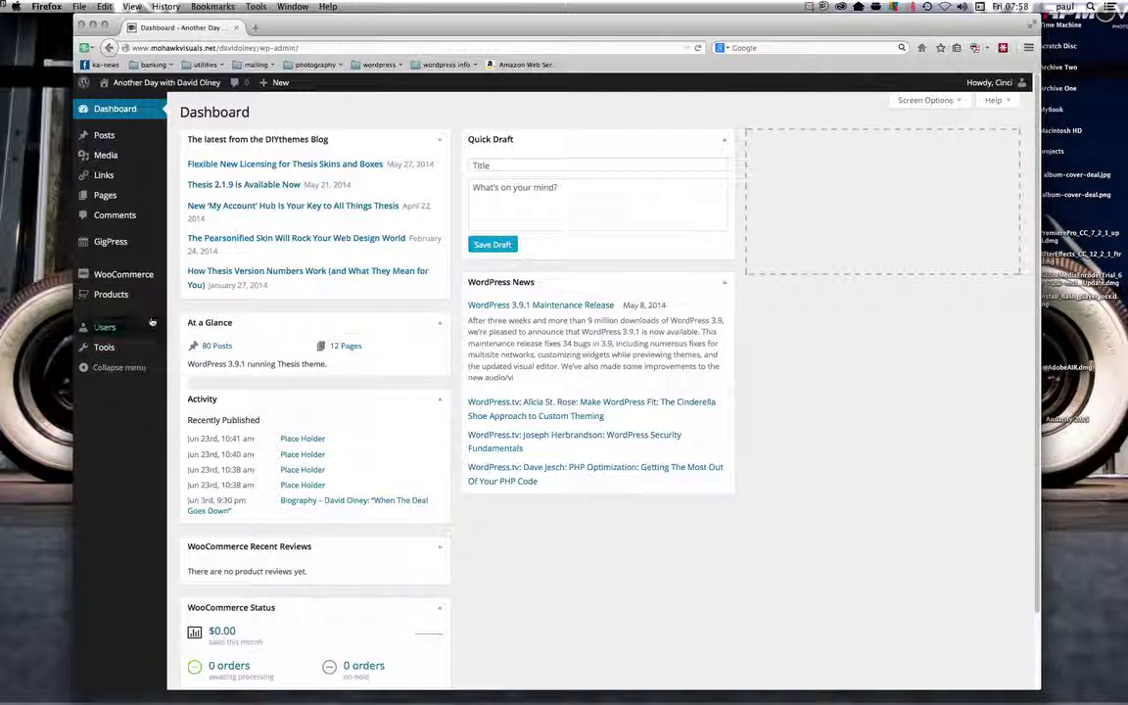
pyautogui.moveTo(127, 296)
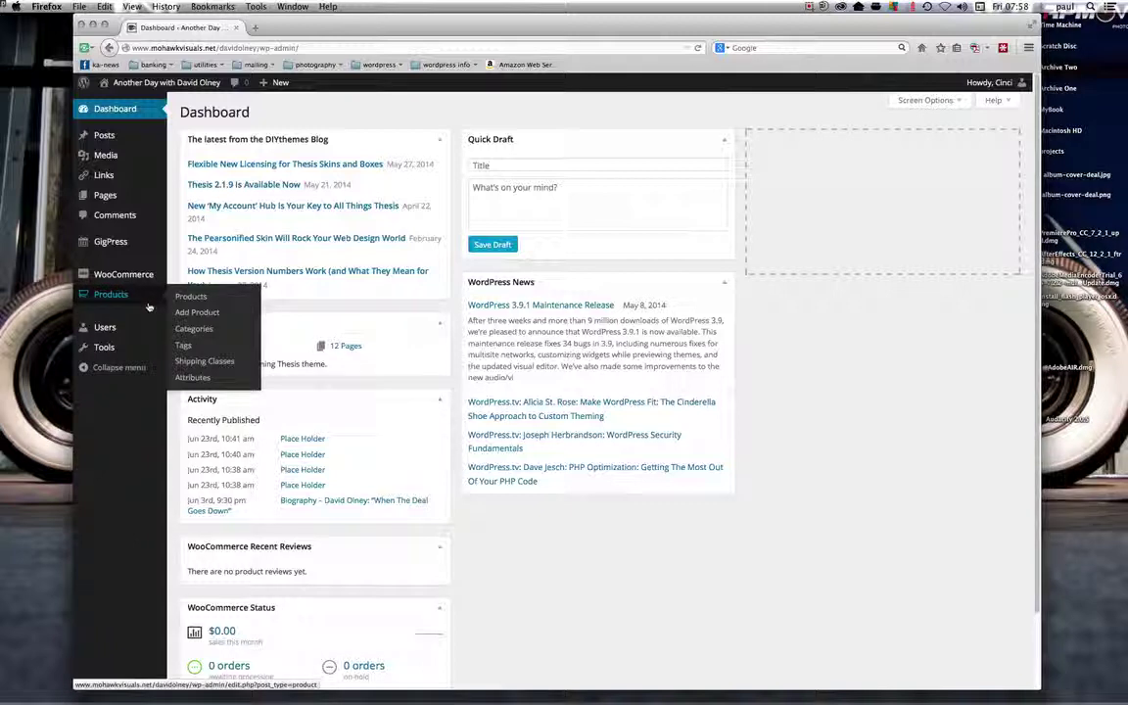
pyautogui.click(194, 316)
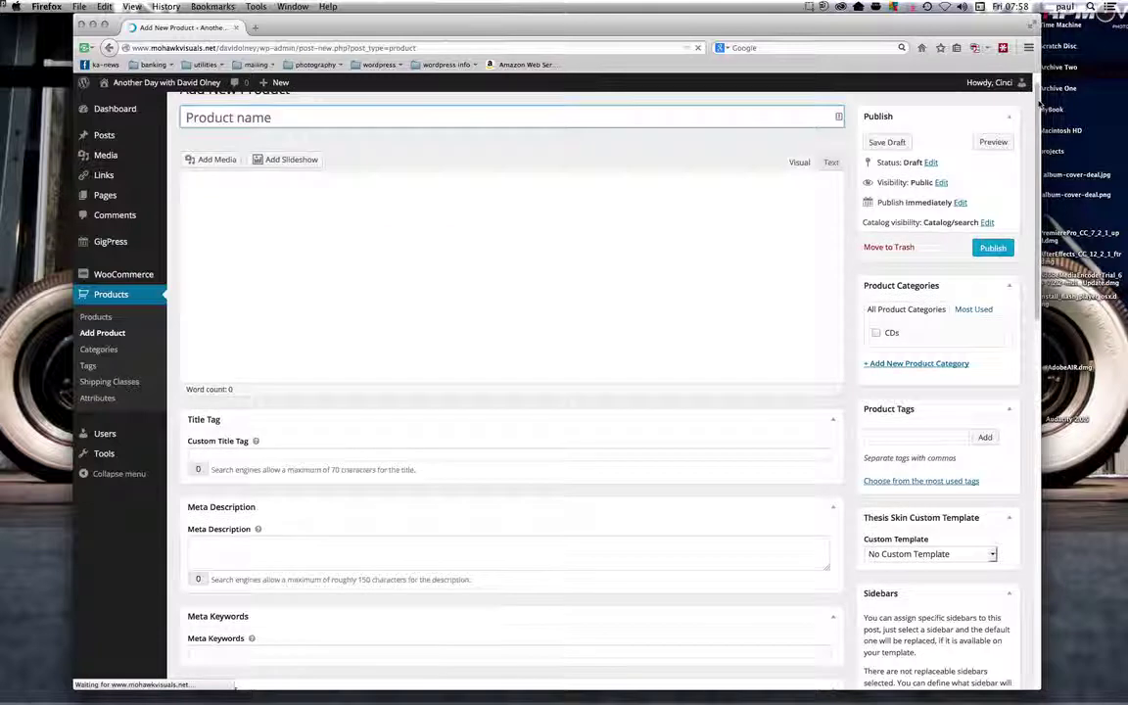
# - Examine the whole new product form, including description, SEO fields, categories, product images, Product Data, Custom Fields and Product Short Description
pyautogui.scroll(-2, 1044, 138)
pyautogui.scroll(-10, 1044, 199)
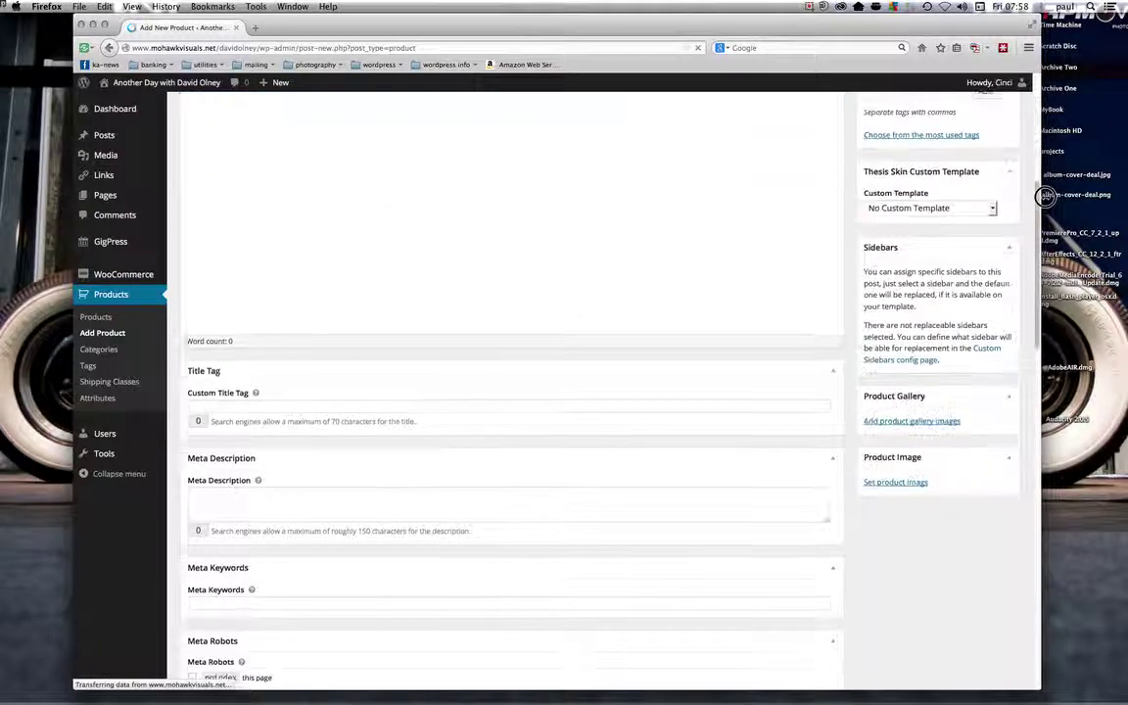
pyautogui.scroll(-12, 1044, 304)
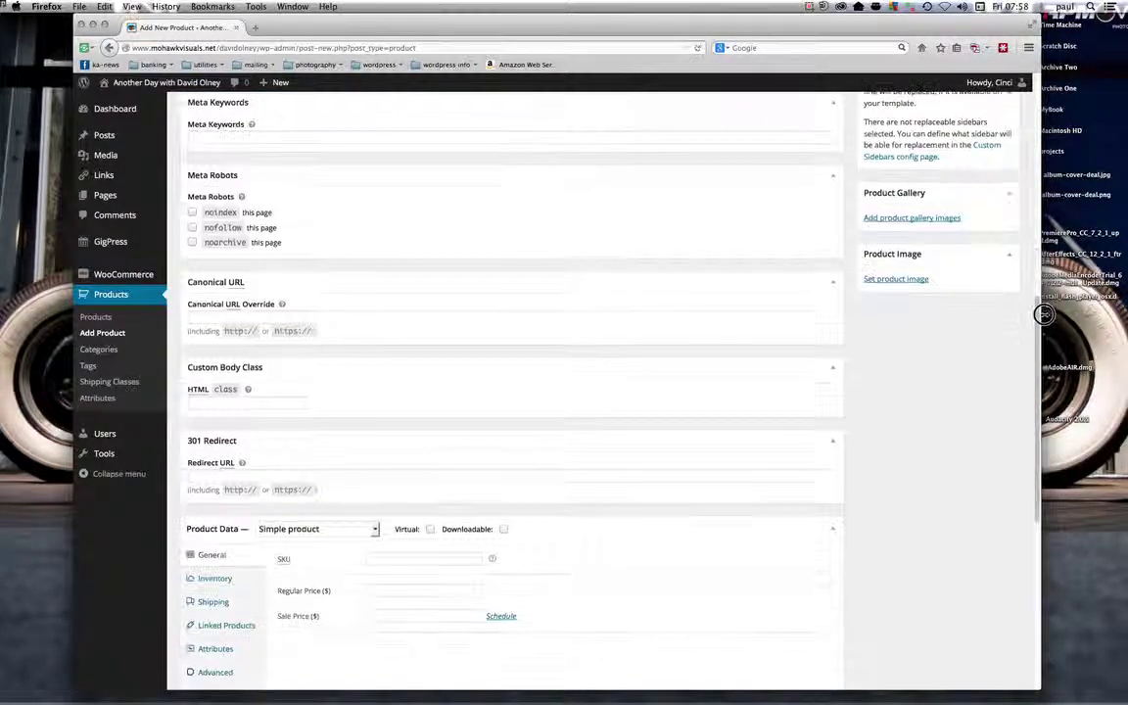
pyautogui.scroll(14, 1044, 323)
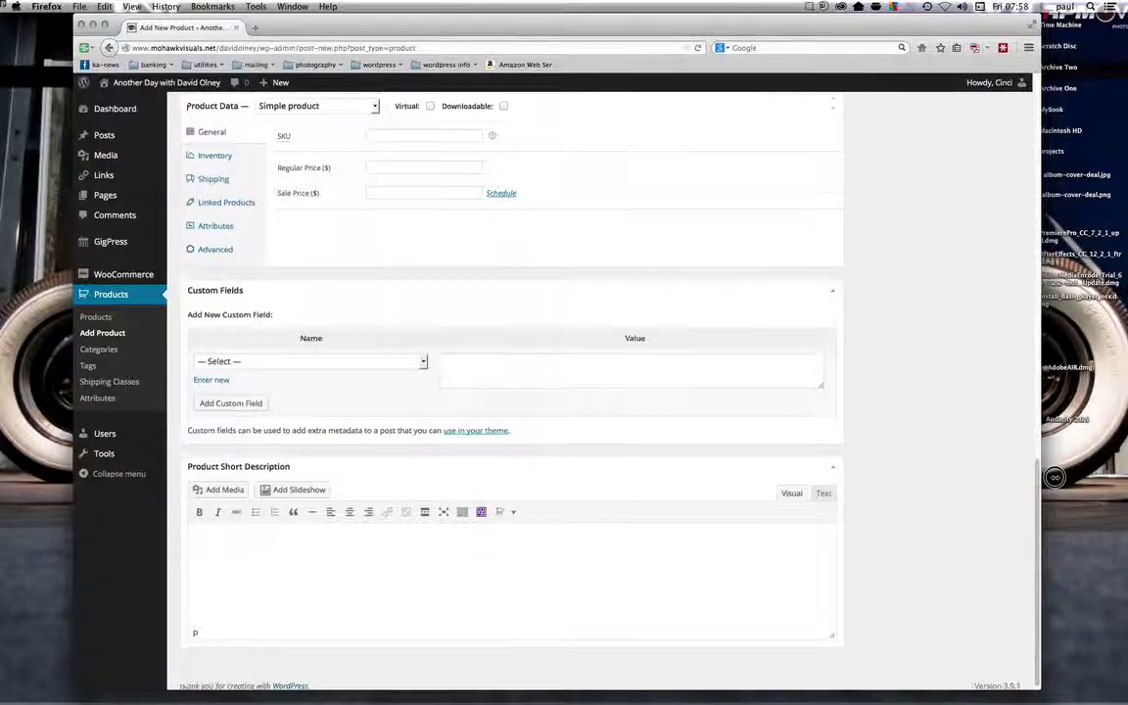
pyautogui.scroll(8, 1034, 195)
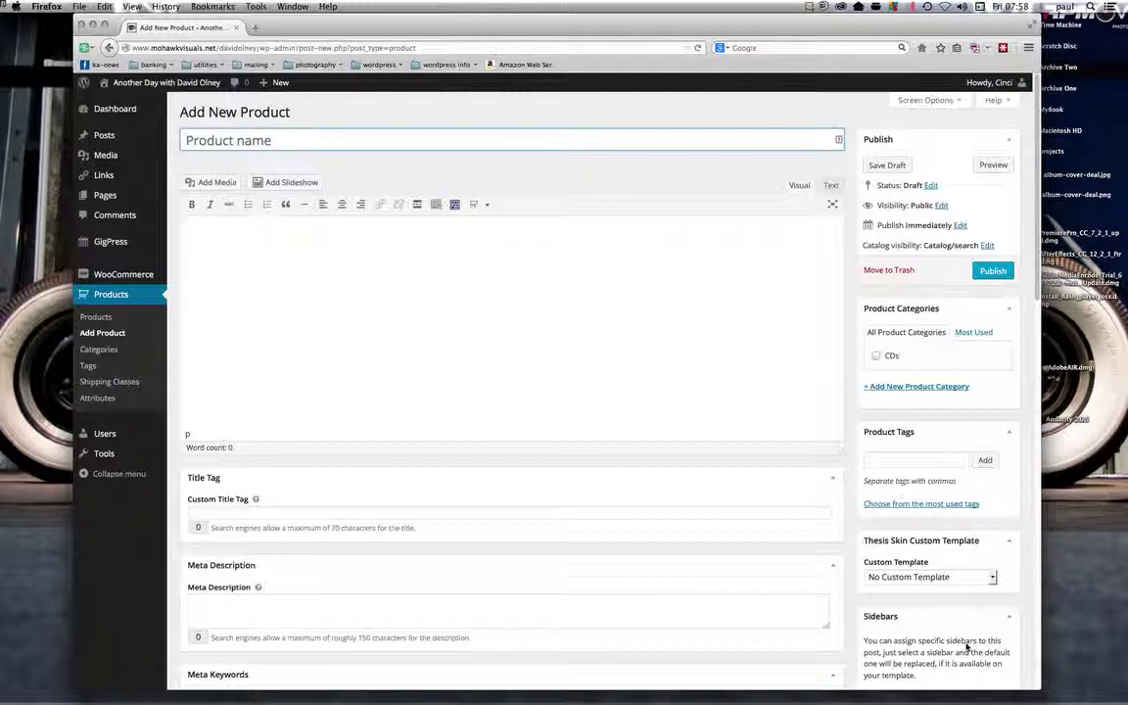
pyautogui.click(1037, 183)
pyautogui.click(245, 278)
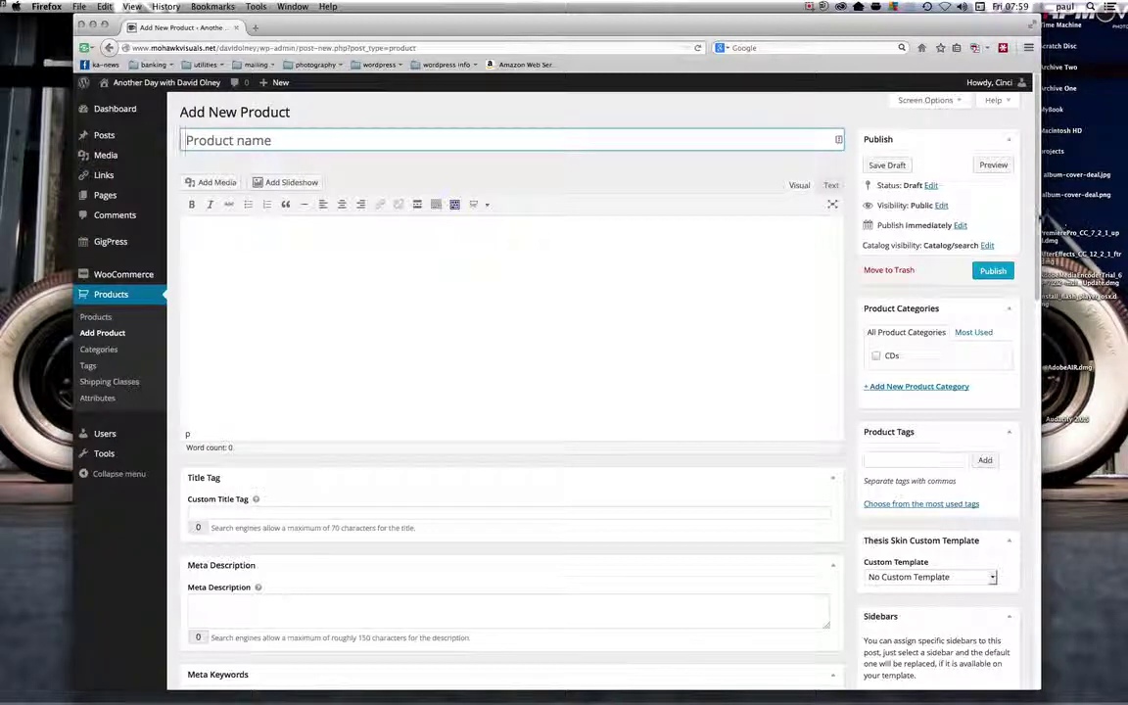
pyautogui.scroll(-1, 1041, 219)
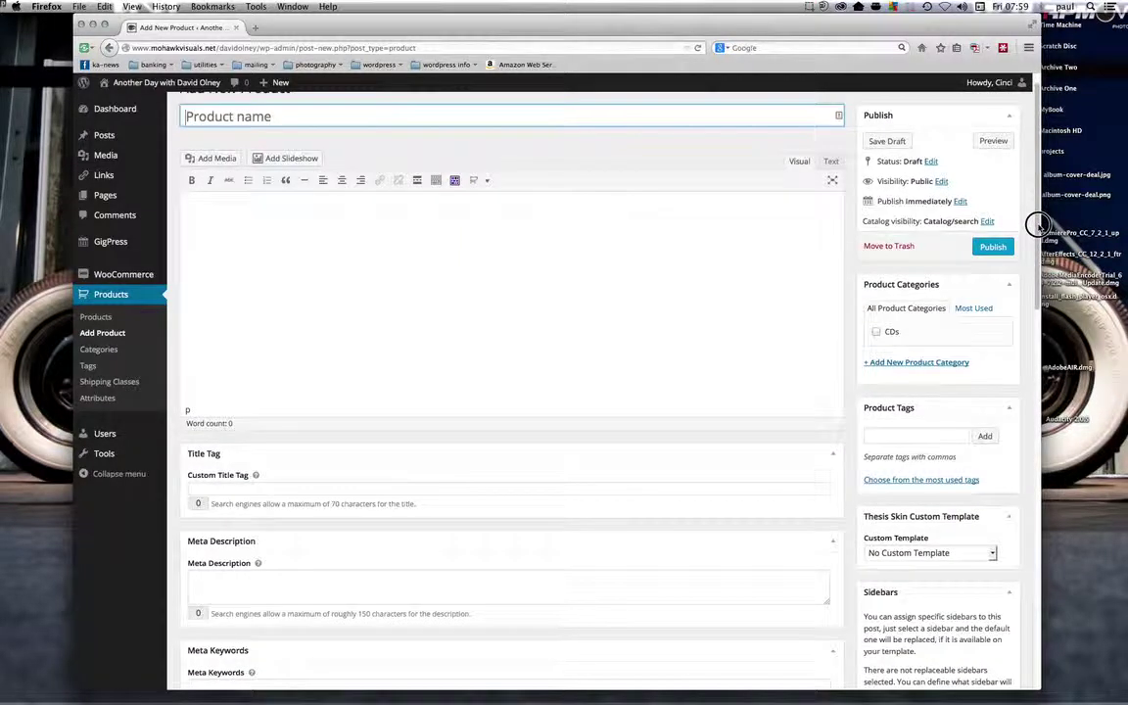
pyautogui.scroll(1, 1039, 208)
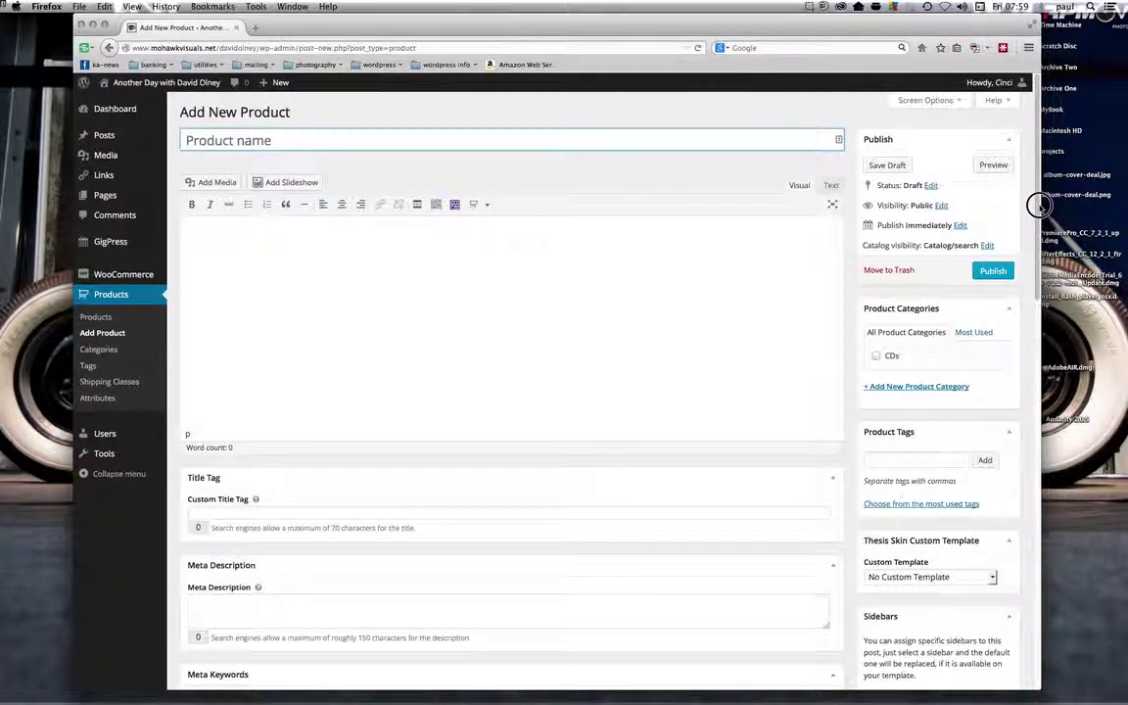
pyautogui.scroll(-2, 1039, 216)
pyautogui.scroll(-5, 1029, 264)
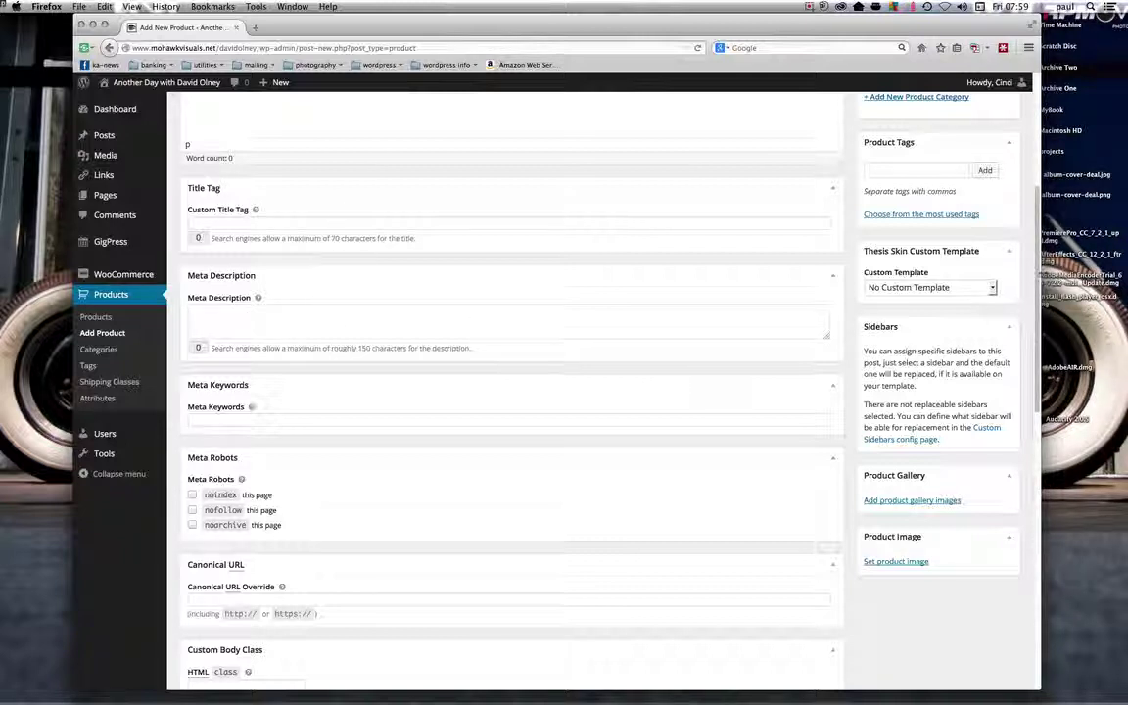
pyautogui.scroll(-1, 1041, 276)
pyautogui.scroll(-5, 1041, 275)
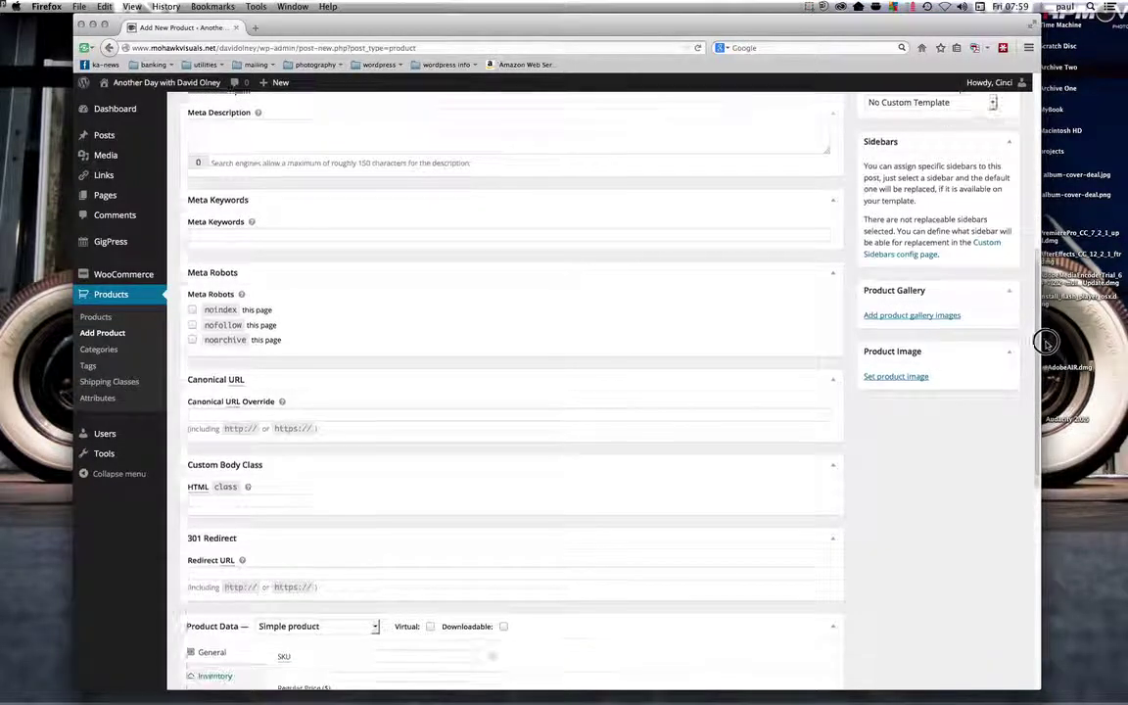
pyautogui.moveTo(1051, 395); pyautogui.dragTo(1055, 510)
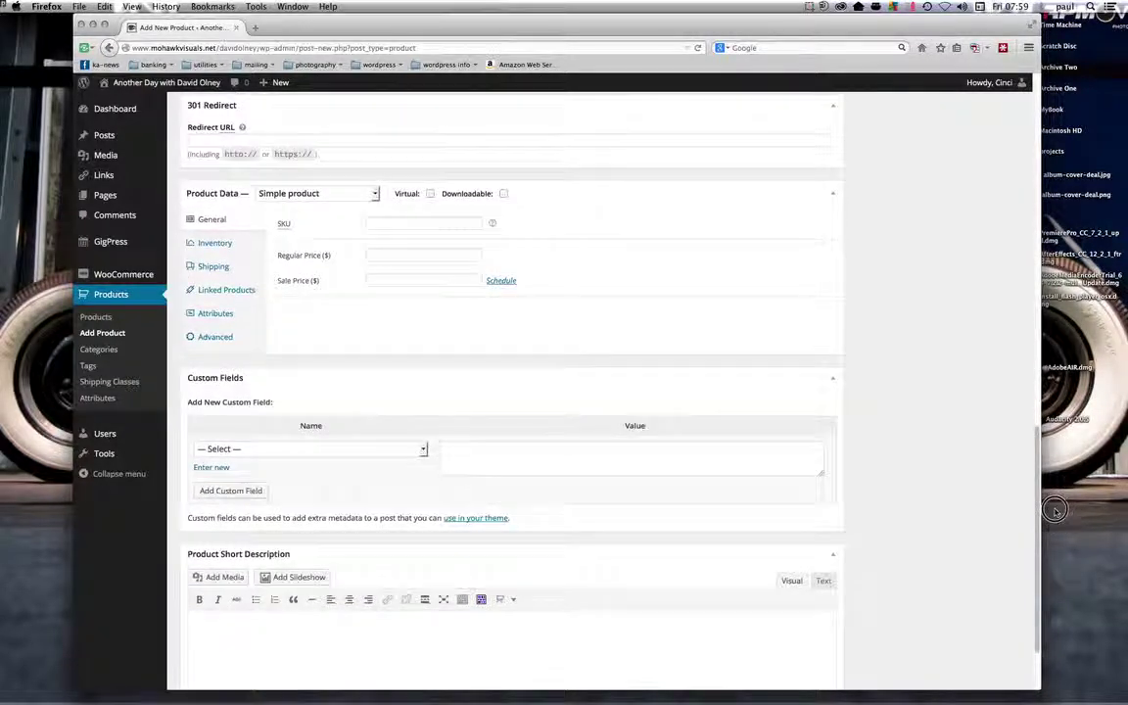
pyautogui.scroll(-3, 372, 447)
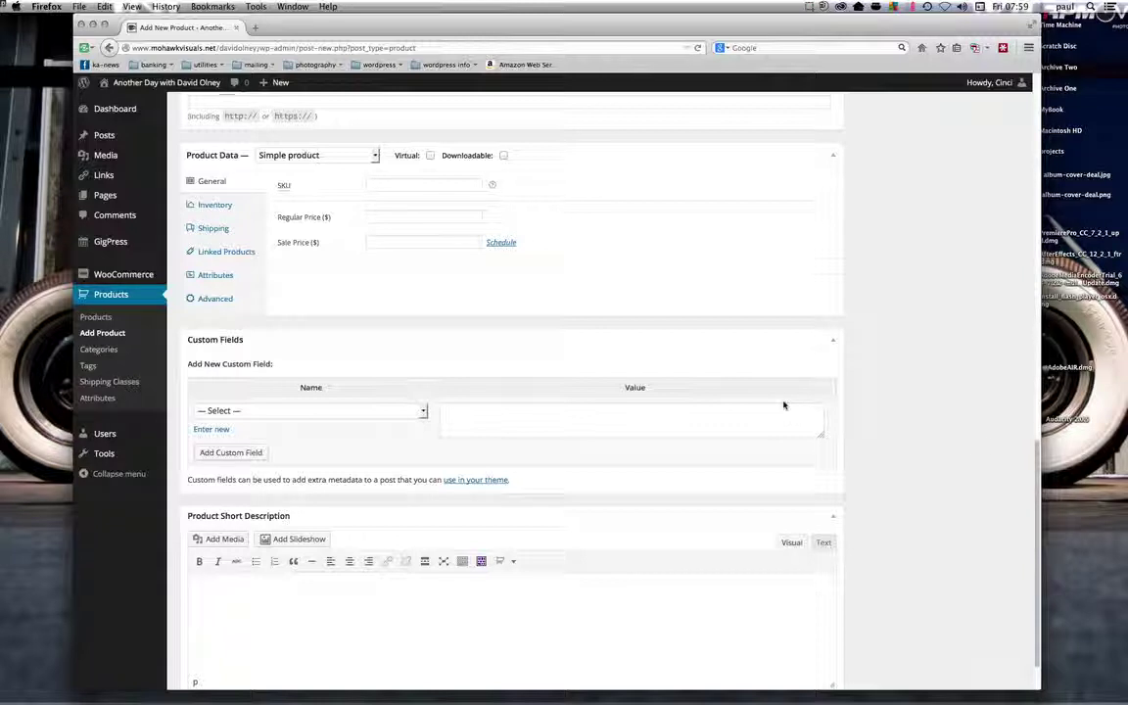
pyautogui.scroll(-3, 1036, 455)
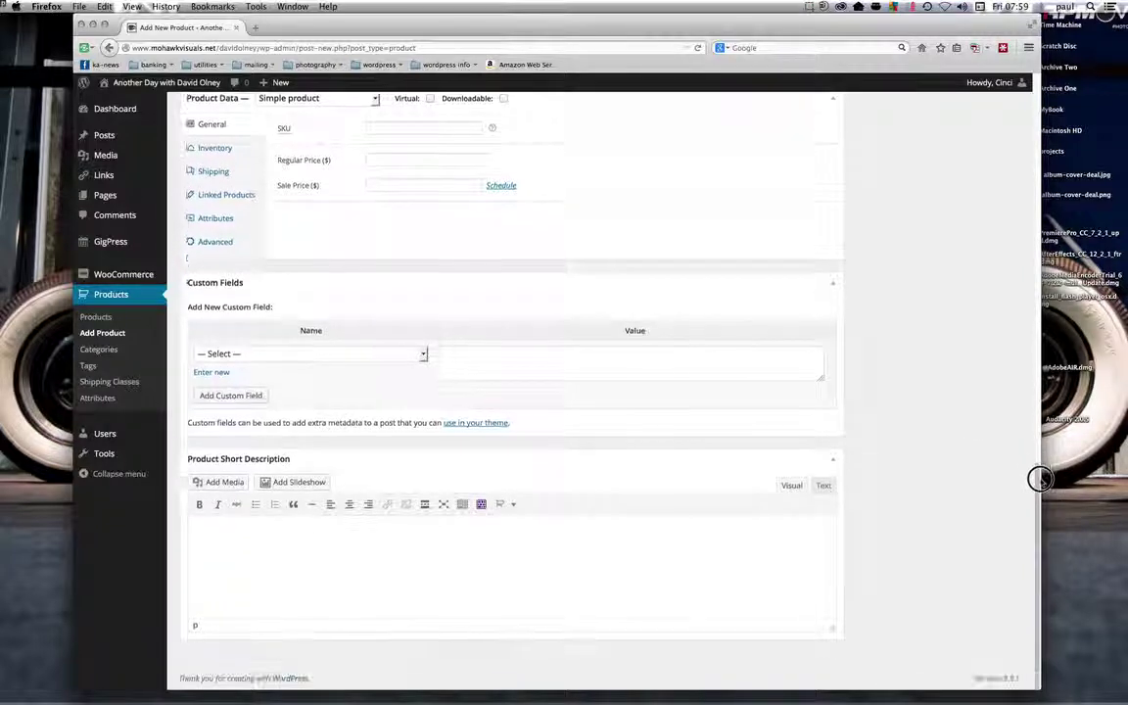
pyautogui.moveTo(1040, 468); pyautogui.dragTo(1030, 365)
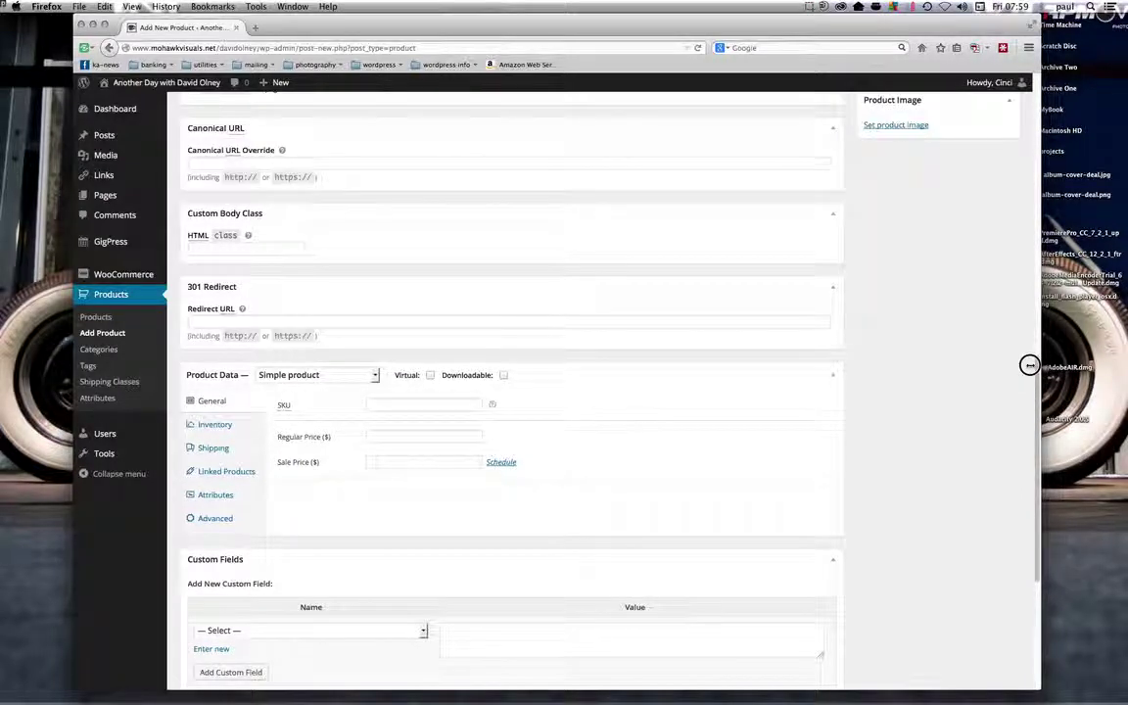
pyautogui.moveTo(1028, 366); pyautogui.dragTo(1028, 108)
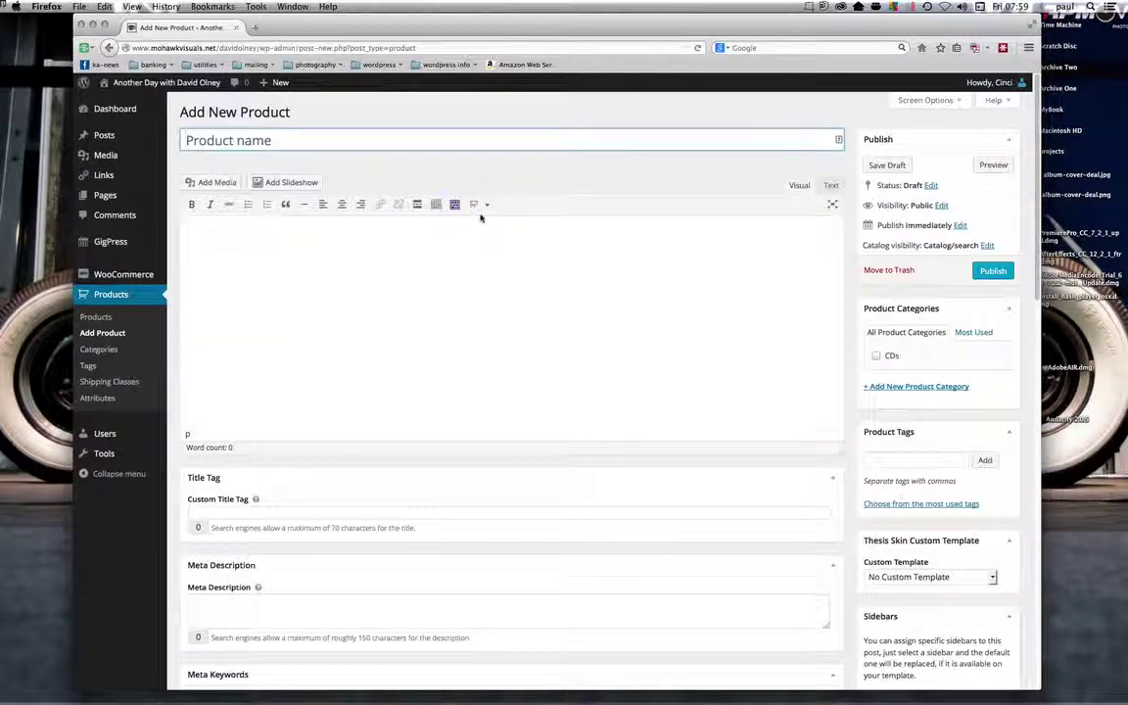
# - Enter the heading "When The Deal Goes Down" and the numbered track list ending with "12. Big Blue Hole" in the product description
pyautogui.click(276, 256)
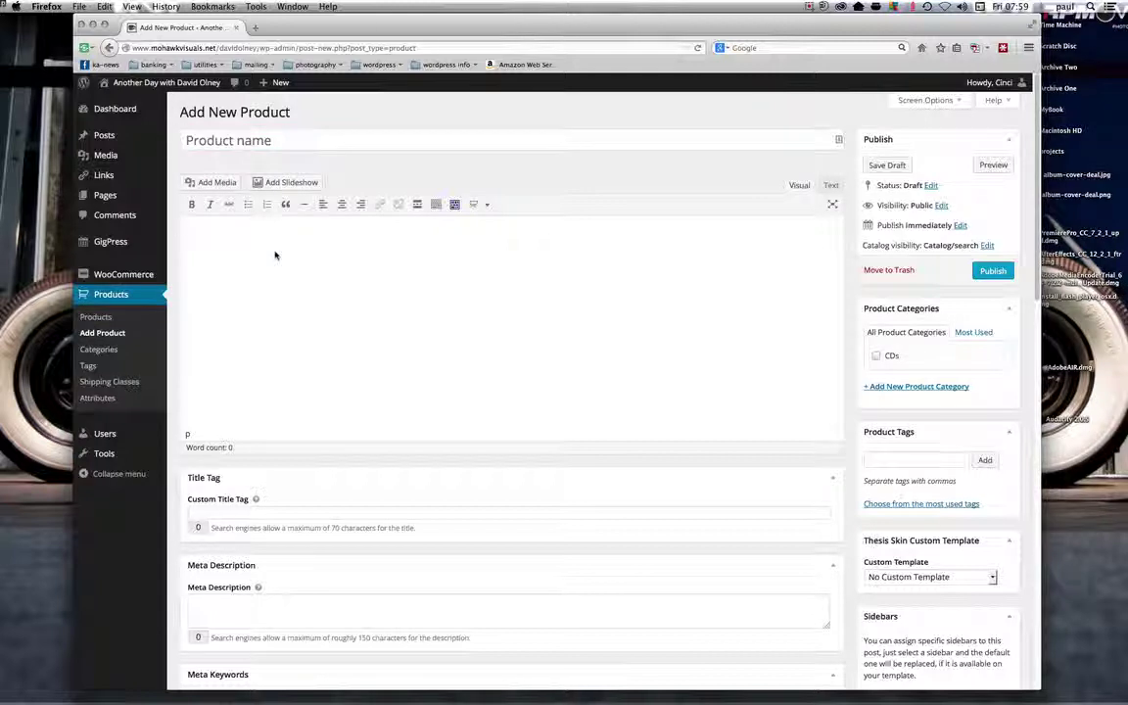
pyautogui.write('When The Deal Goes Down  1. When the Deal Goes Down 2. Little Bird (What I Do) 3. Servant, Job 4. Soldier of Misfortune 5. Something in Blue 6. Scarecrow Man 7. Why so Blue 8. Mister Stay at Home 9. Roll This Stone 10. No Trace 11. Sad Saturday Night 12. Big Blue Hole')
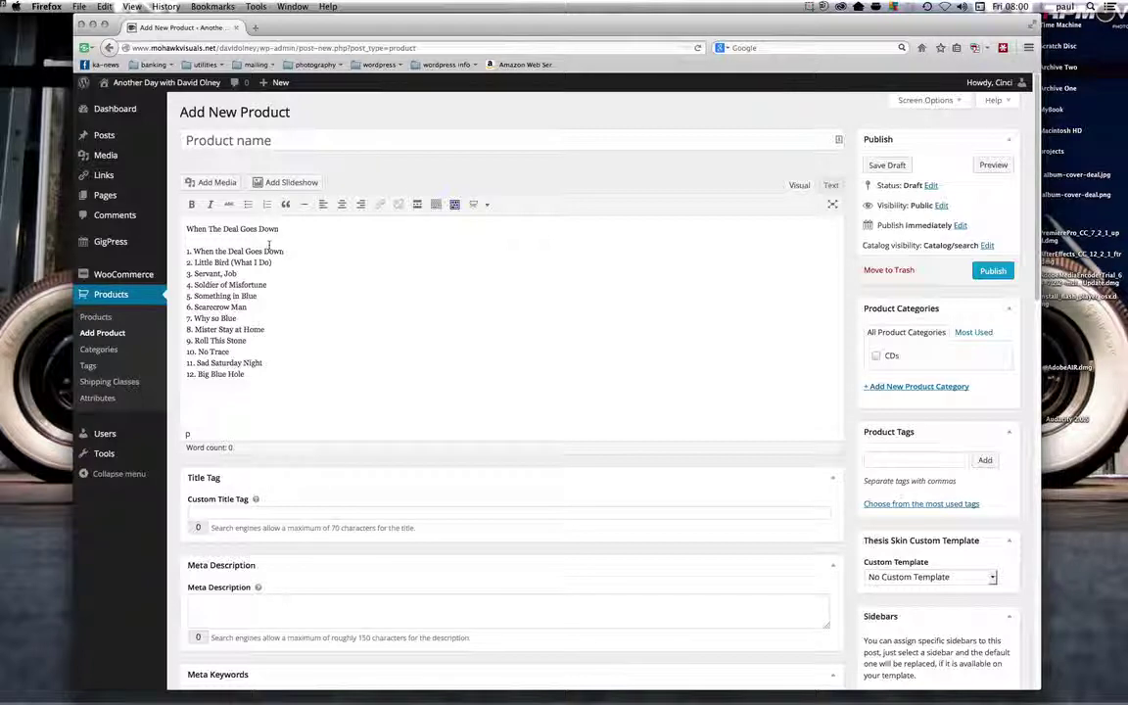
# - Move the heading "When The Deal Goes Down" from the description into the product name and remove the blank line above the track list
pyautogui.click(264, 236)
pyautogui.tripleClick(265, 231)
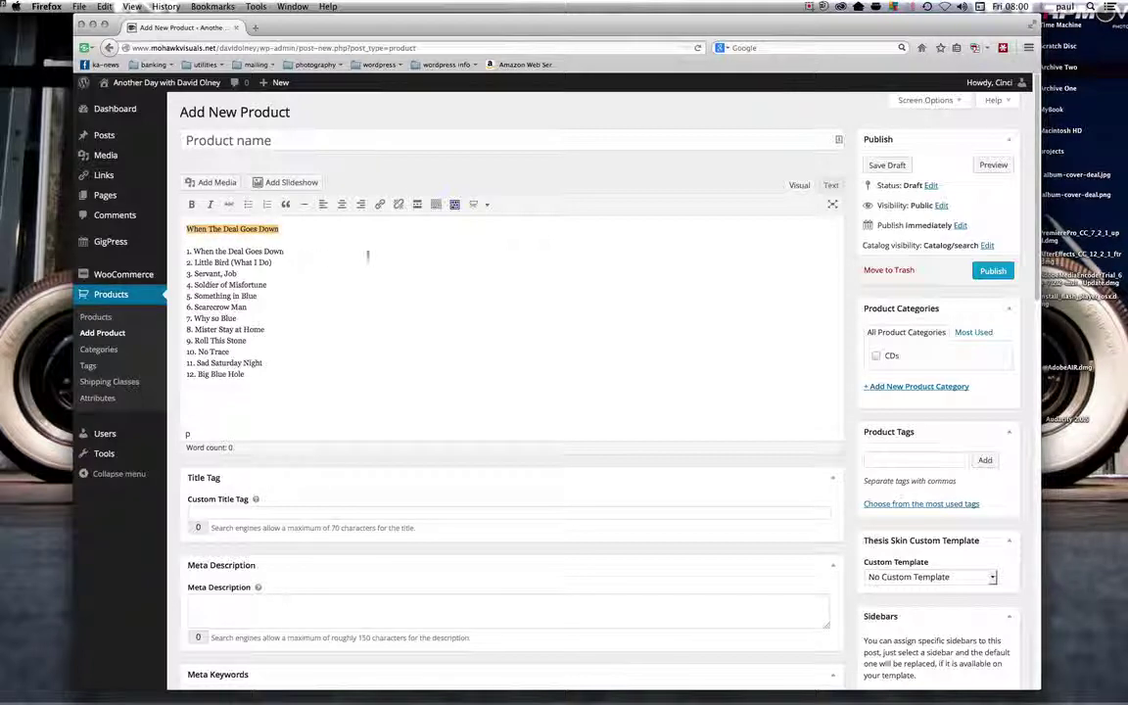
pyautogui.press('super+x')
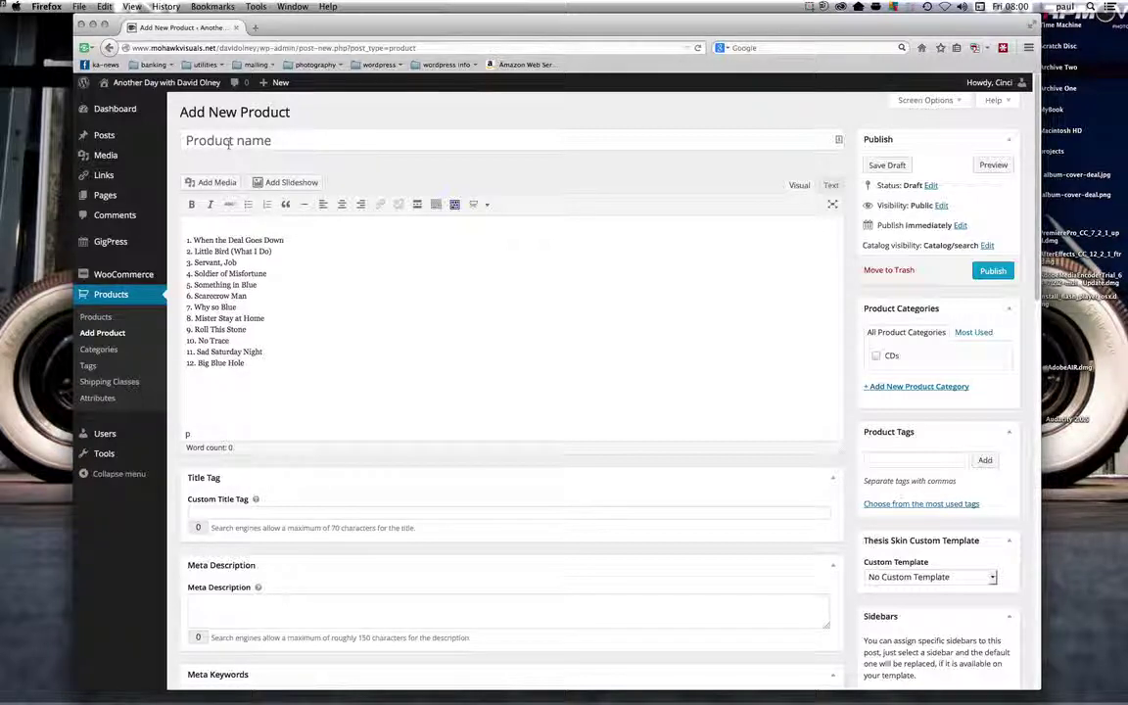
pyautogui.click(228, 142)
pyautogui.press('super+v')
pyautogui.click(186, 240)
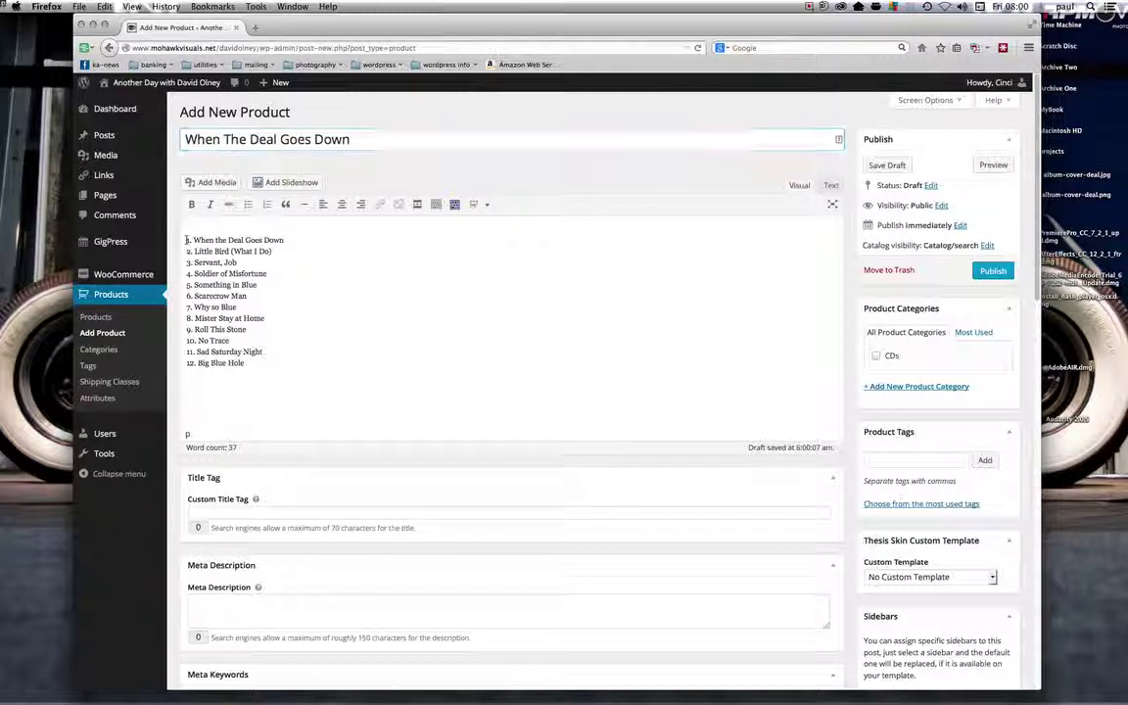
pyautogui.press('BackSpace')
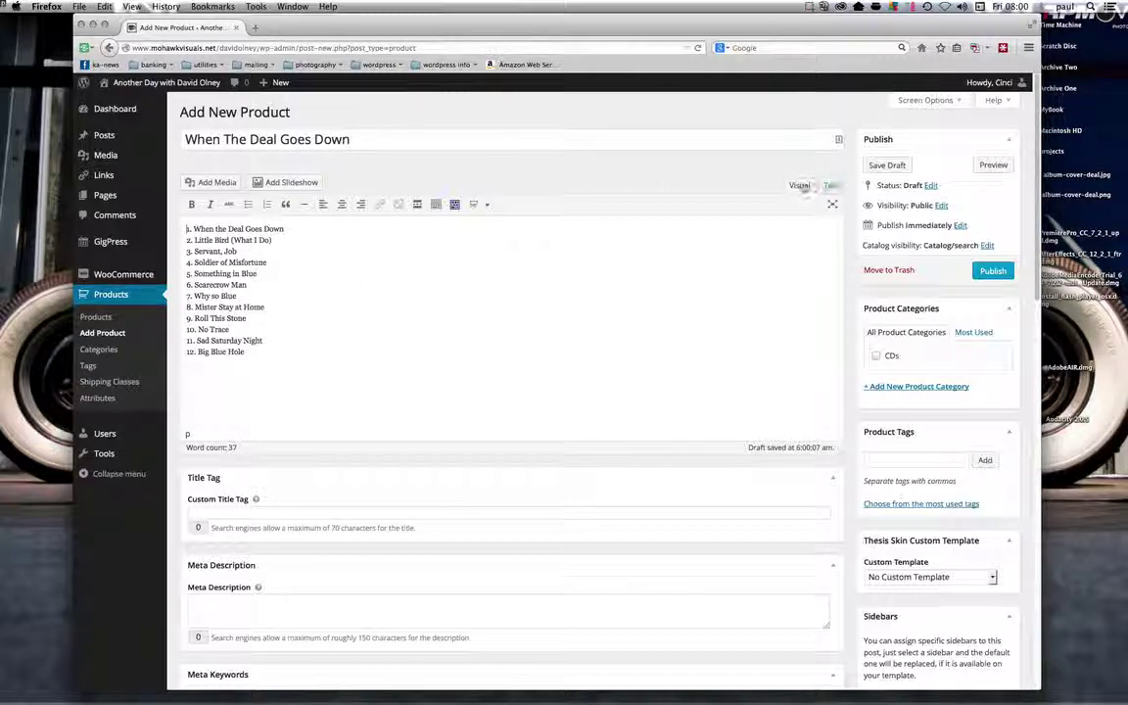
# - Check the track list in the description's Text view and return to the Visual view
pyautogui.click(830, 186)
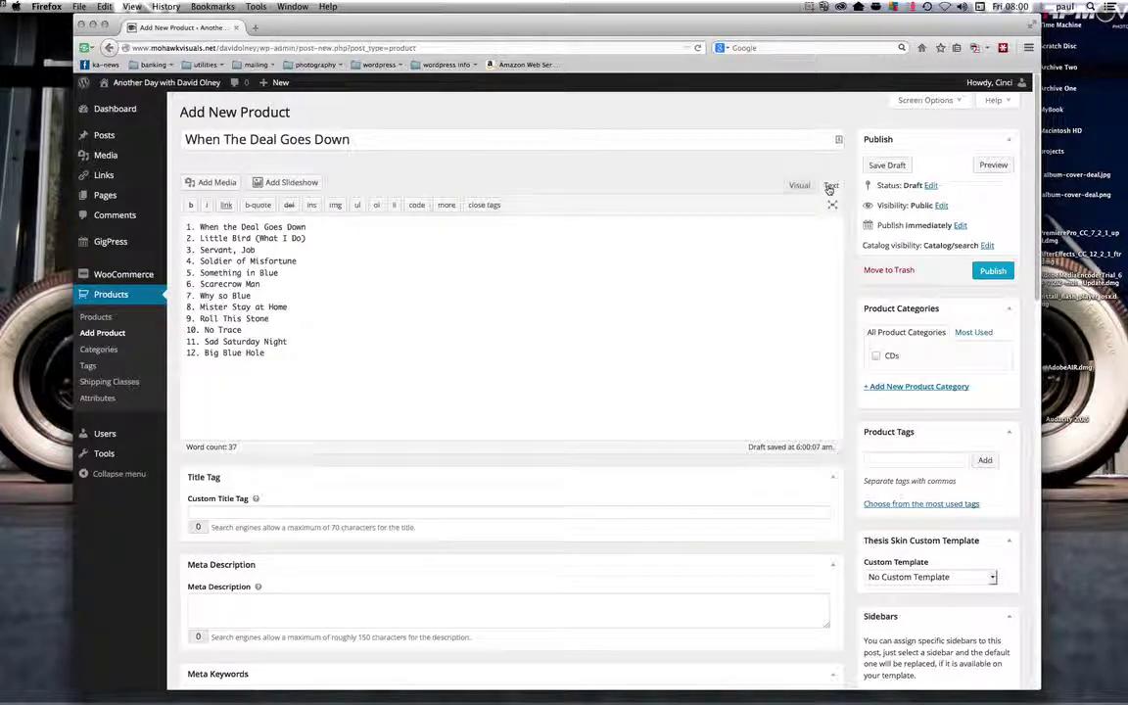
pyautogui.click(800, 185)
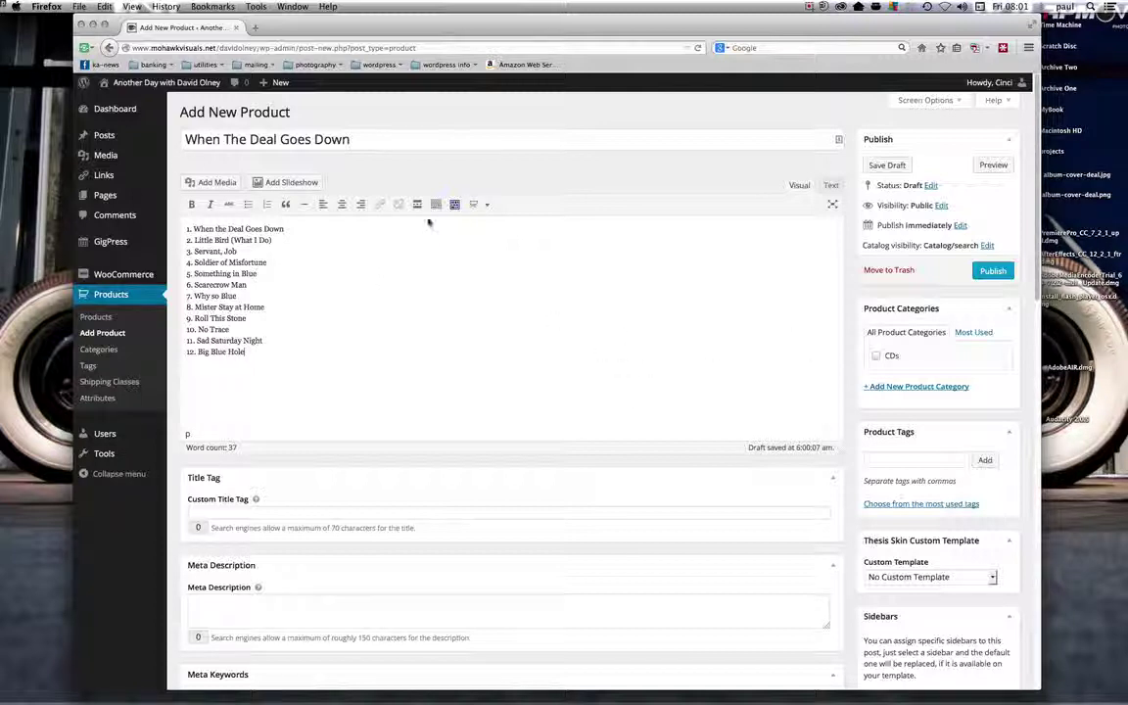
pyautogui.click(214, 182)
# - Assign the product to the CDs category and add the product tag "cd"
pyautogui.click(877, 356)
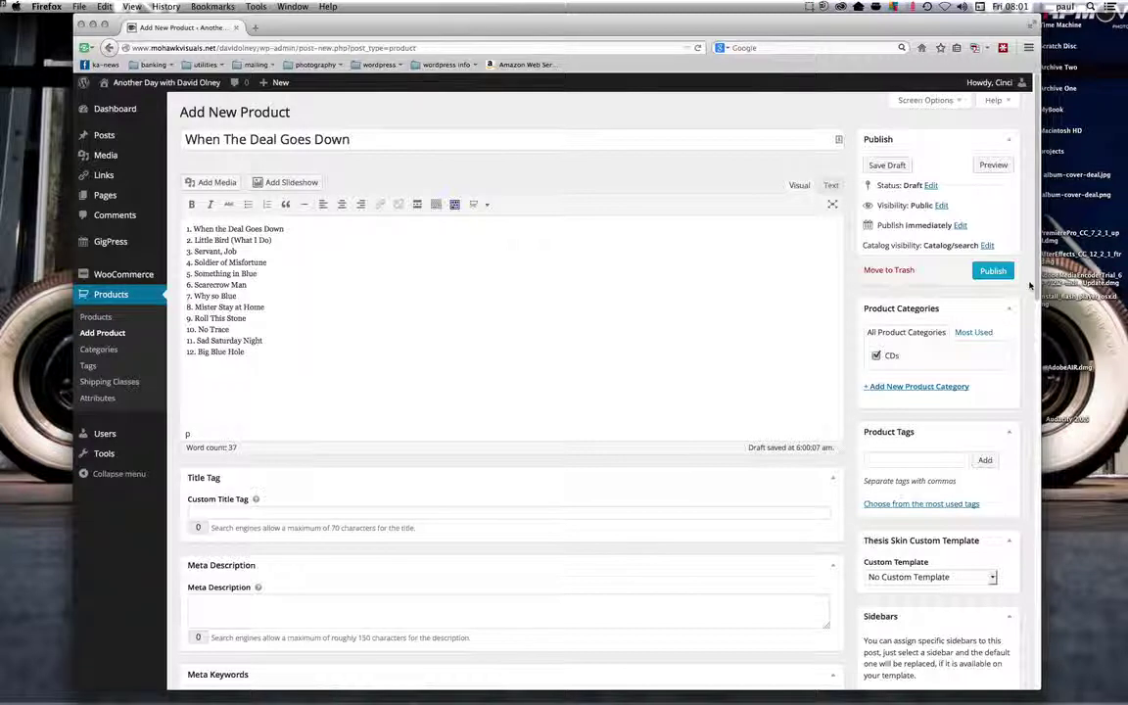
pyautogui.scroll(-3, 1038, 319)
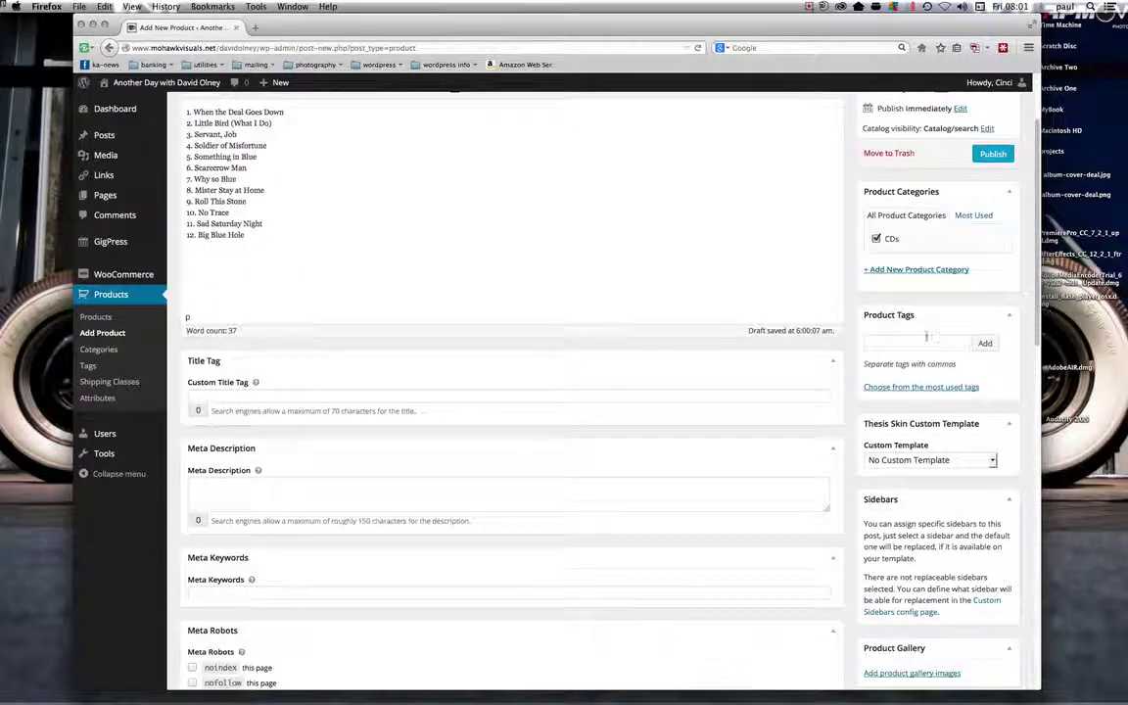
pyautogui.click(915, 345)
pyautogui.write('cd')
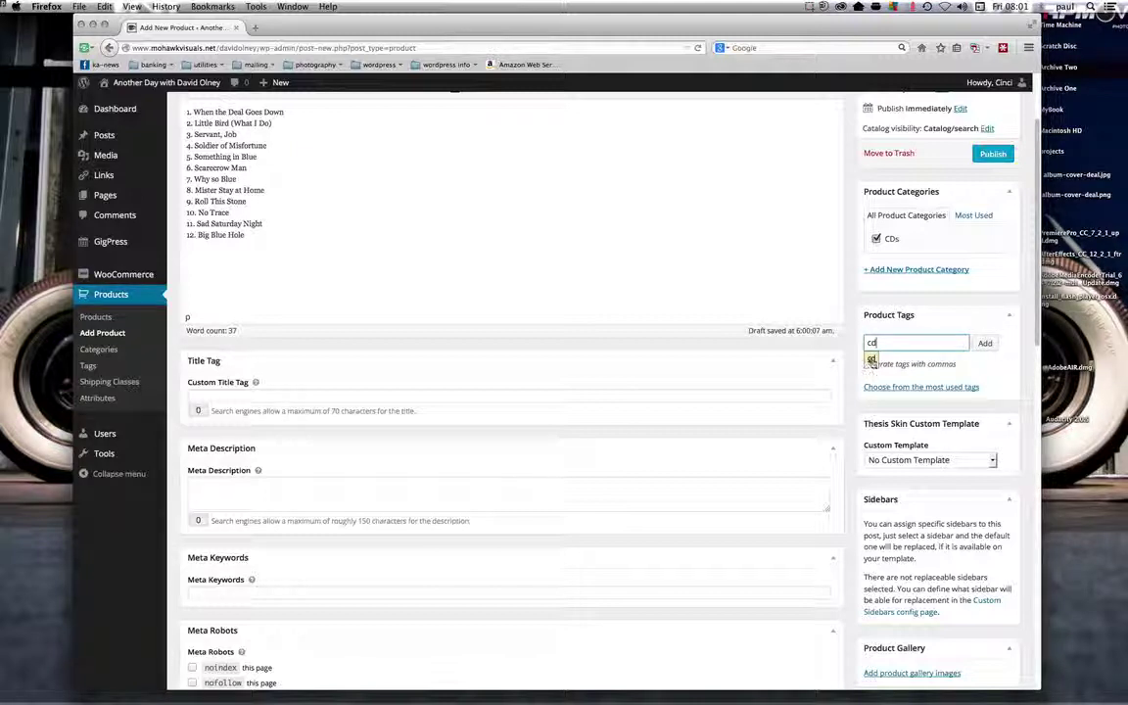
pyautogui.click(986, 343)
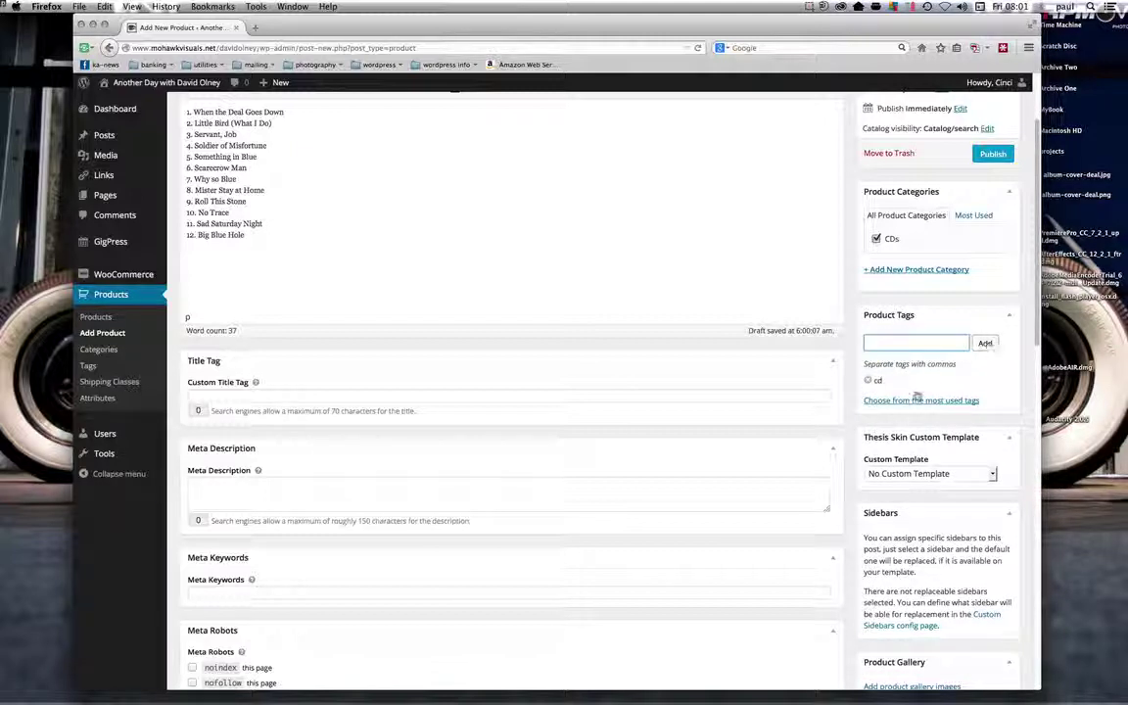
# - Look through the available Thesis Skin custom templates, leaving No Custom Template selected
pyautogui.moveTo(1032, 296); pyautogui.dragTo(1035, 363)
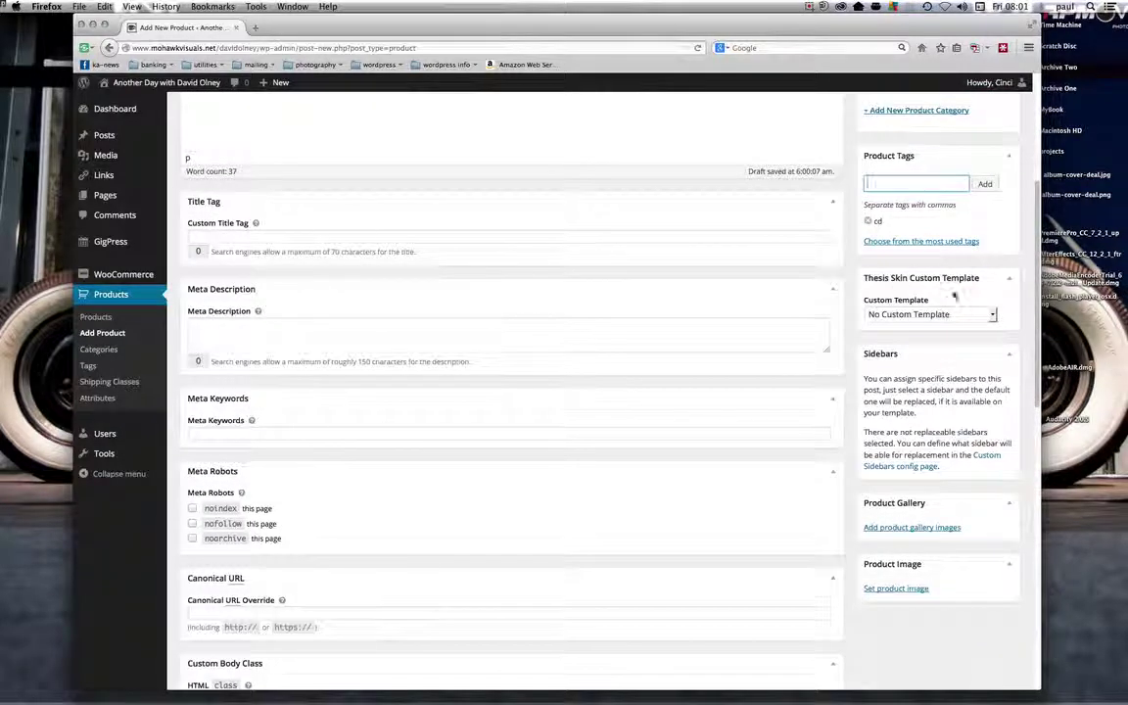
pyautogui.click(993, 316)
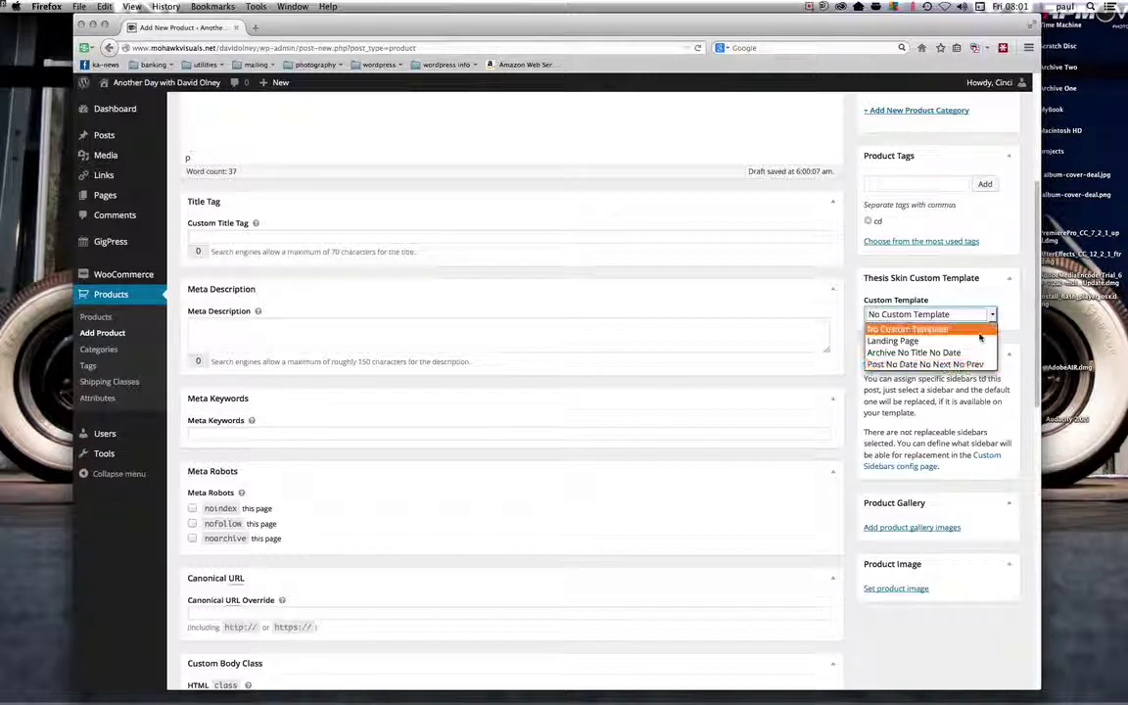
pyautogui.click(980, 296)
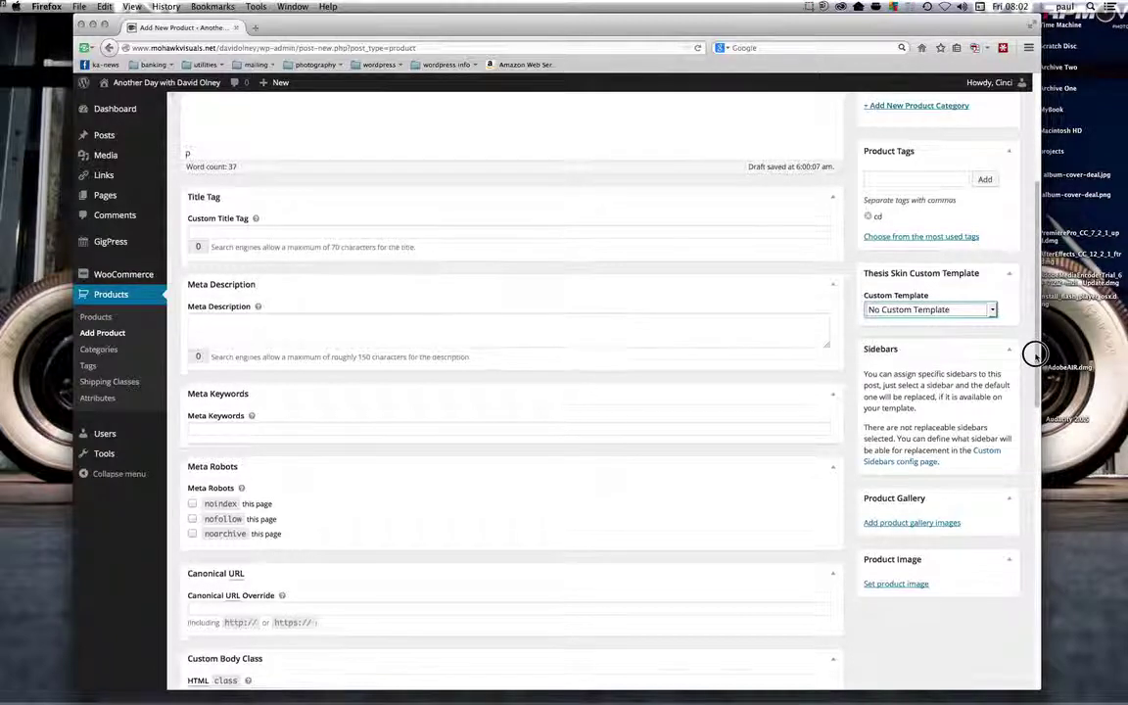
# - Open the product image selection, check the file upload option, and select album-cover-deal1.jpg from the media library
pyautogui.scroll(-1, 1035, 355)
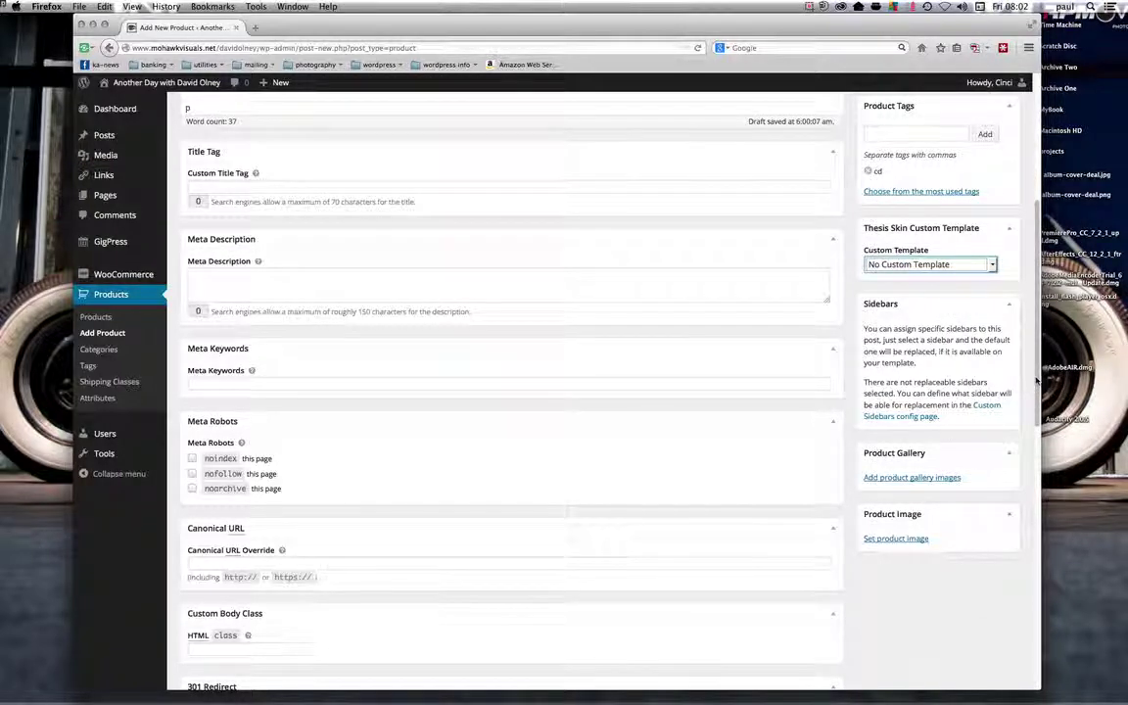
pyautogui.scroll(-4, 931, 373)
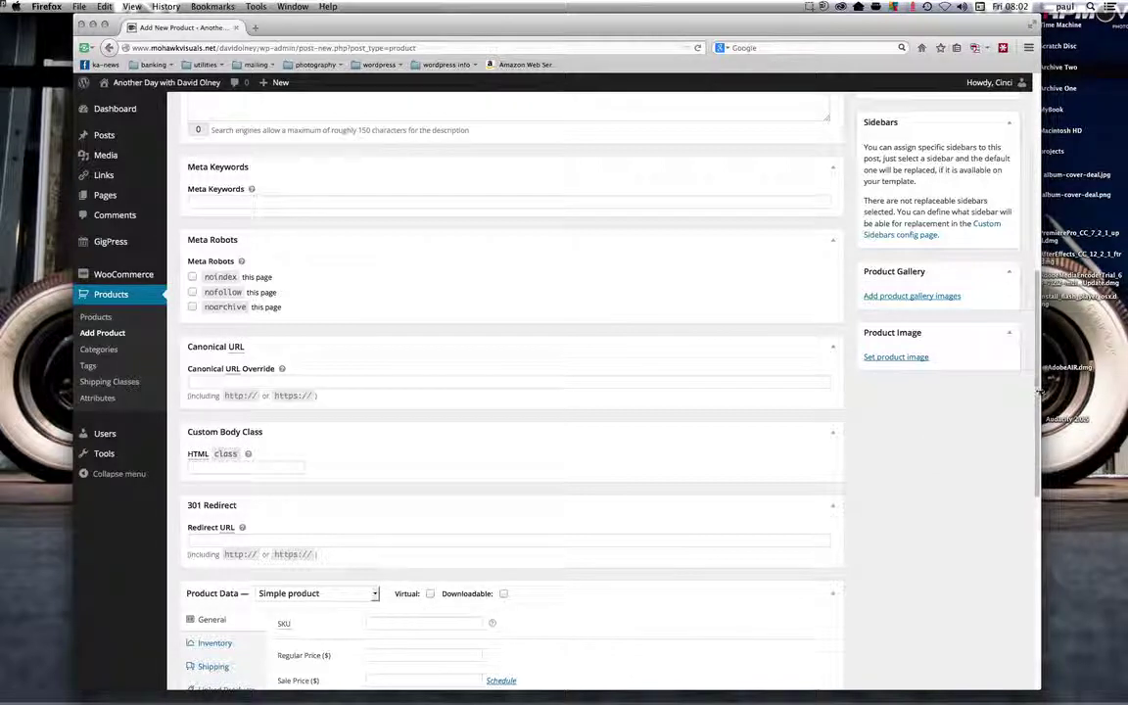
pyautogui.scroll(-2, 1040, 401)
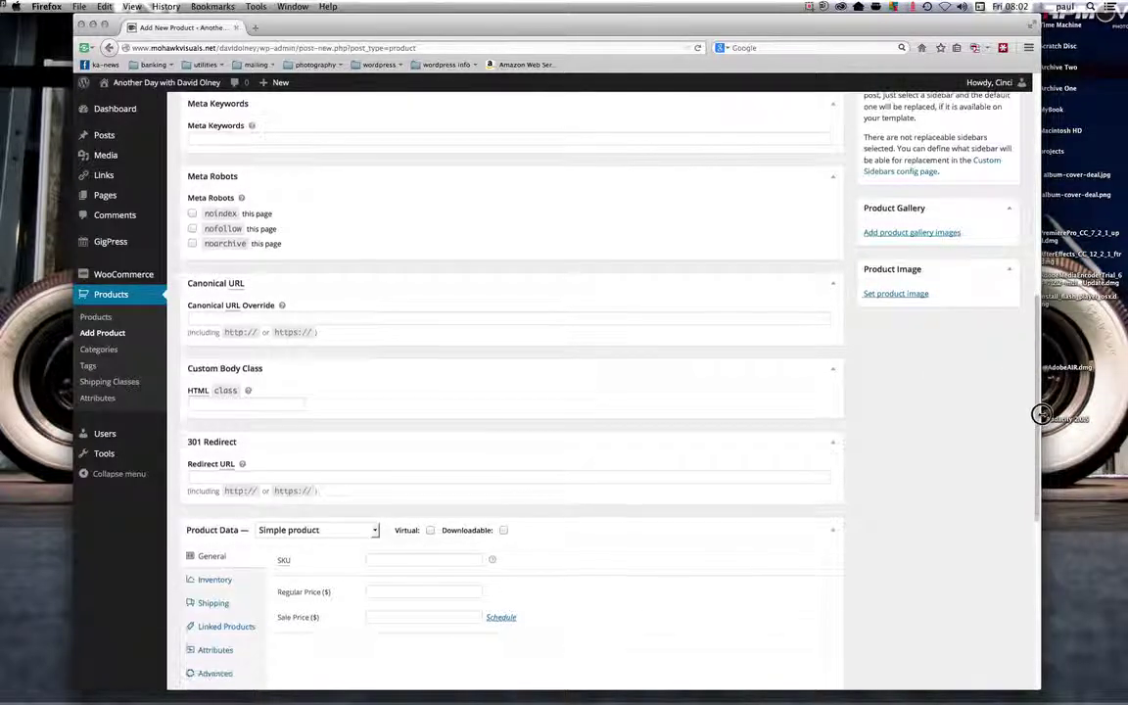
pyautogui.scroll(-1, 1041, 414)
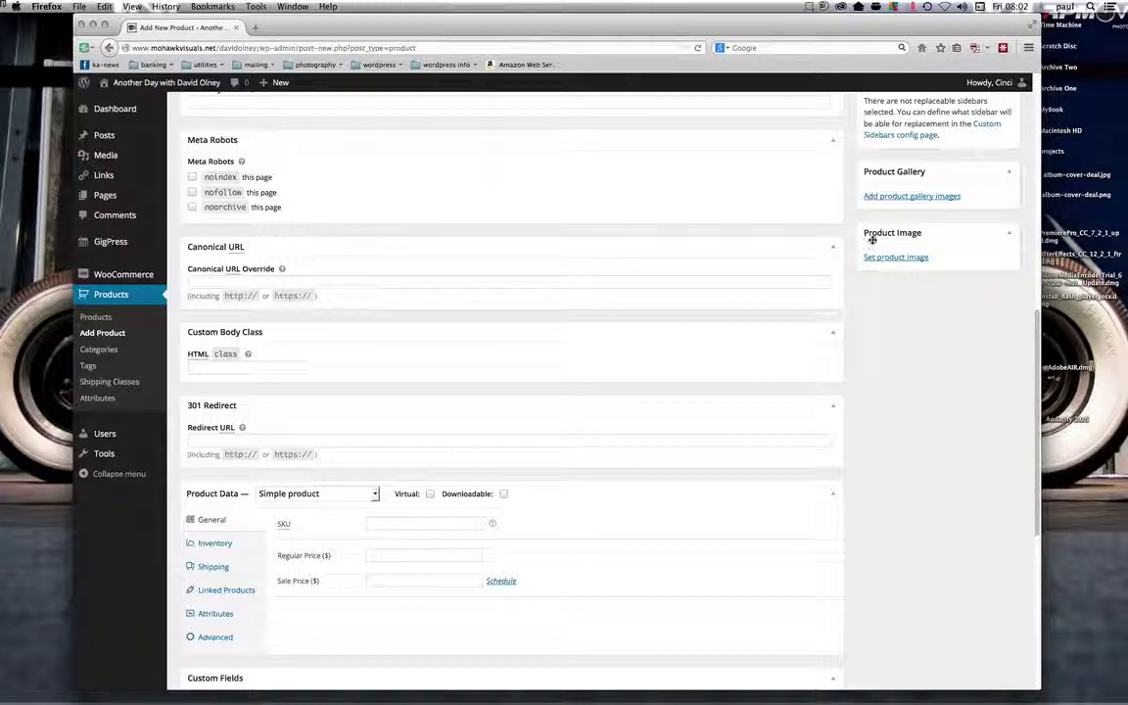
pyautogui.click(897, 258)
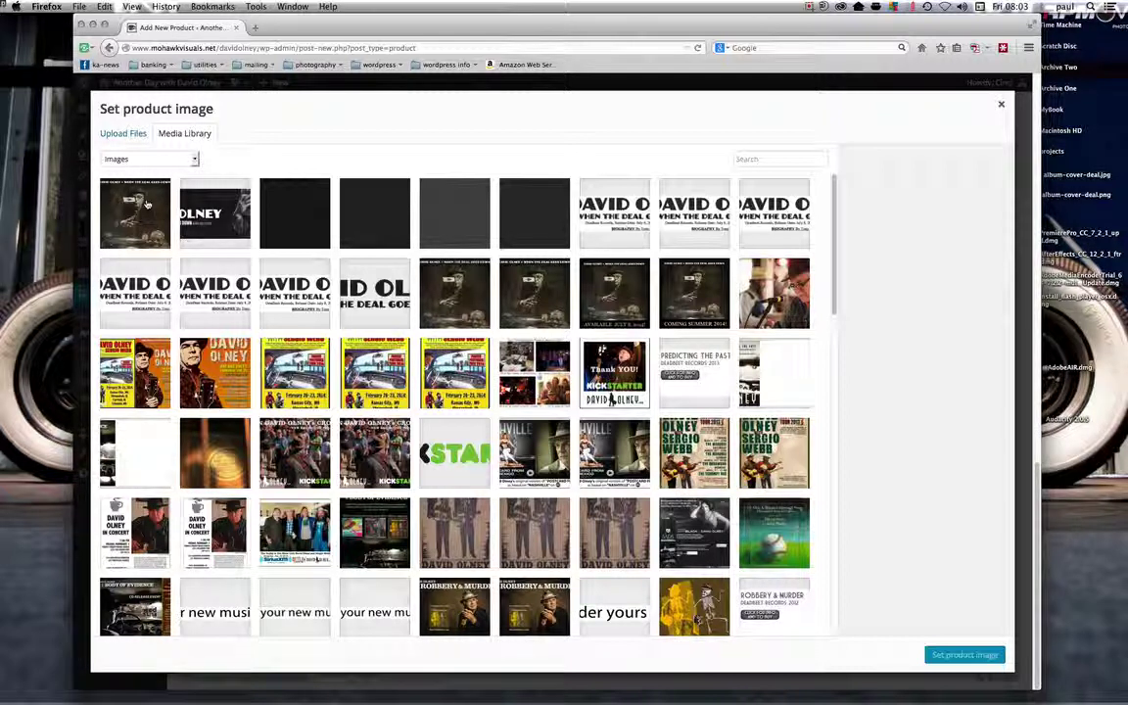
pyautogui.click(115, 139)
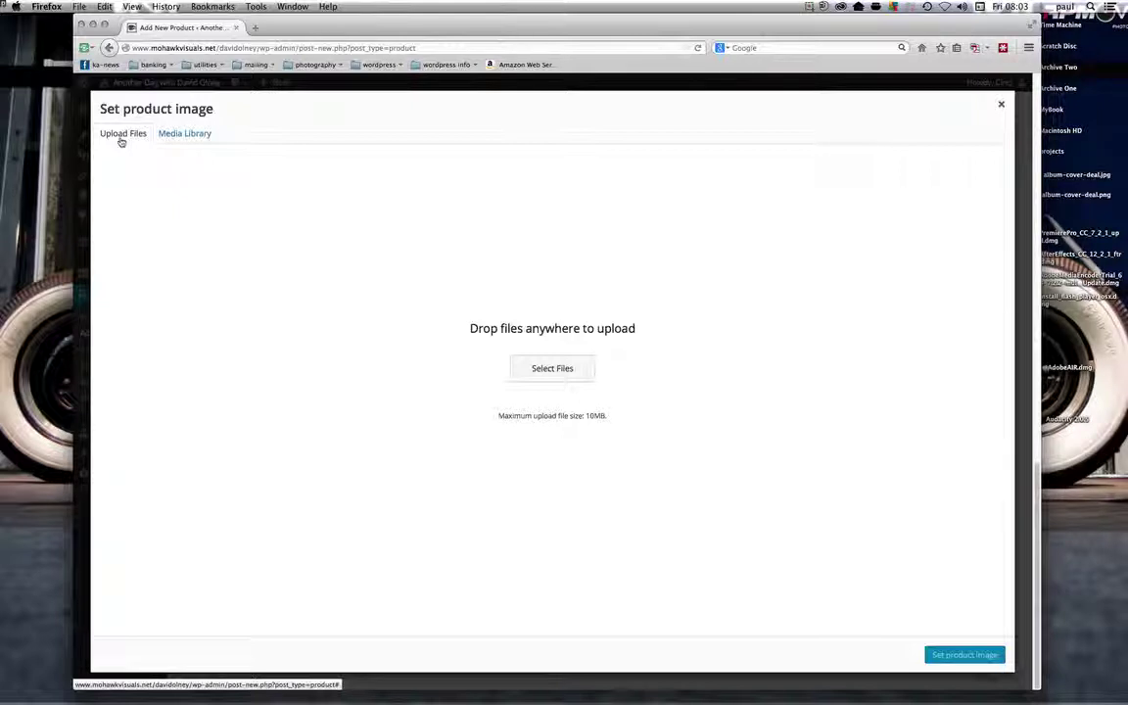
pyautogui.click(200, 137)
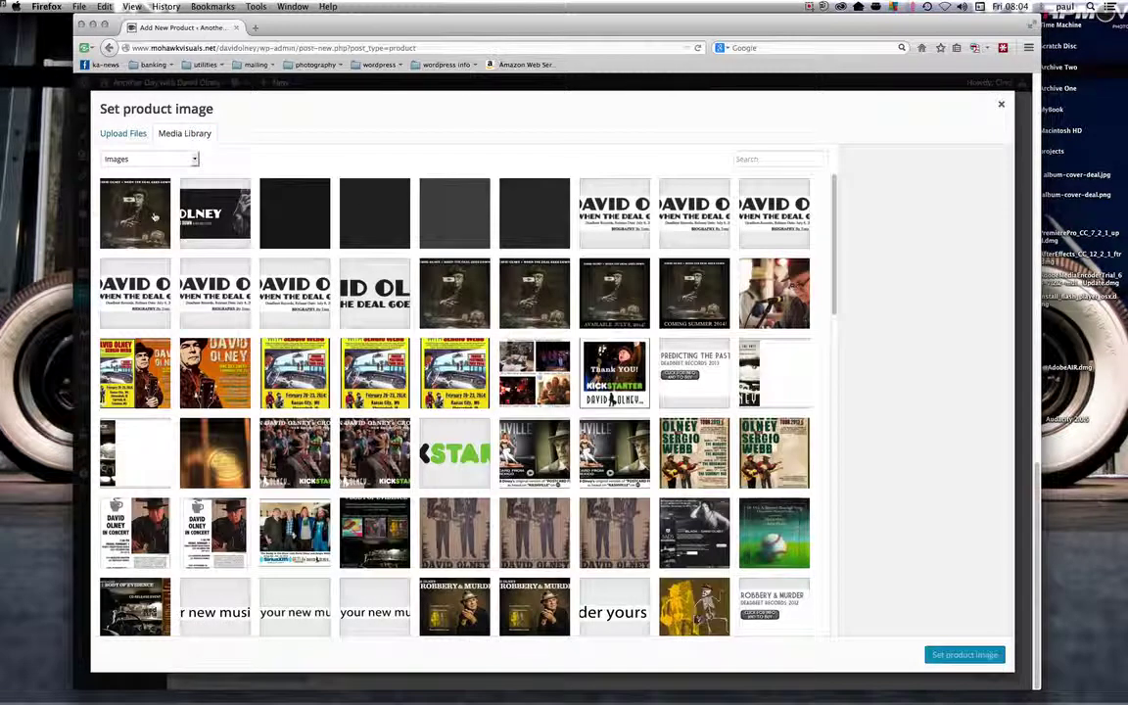
pyautogui.click(154, 217)
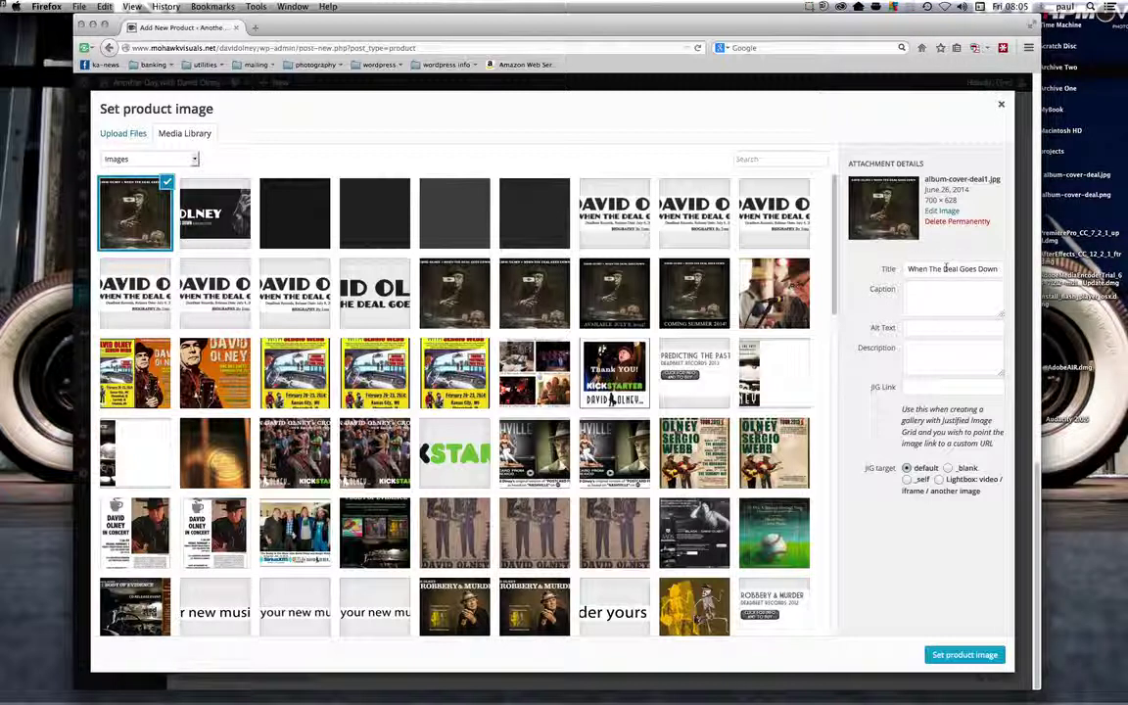
# - Copy the cover image's title "When The Deal Goes Down" into its alt text
pyautogui.click(997, 266)
pyautogui.click(956, 290)
pyautogui.click(927, 330)
pyautogui.moveTo(906, 268); pyautogui.dragTo(996, 273)
pyautogui.press('super+c')
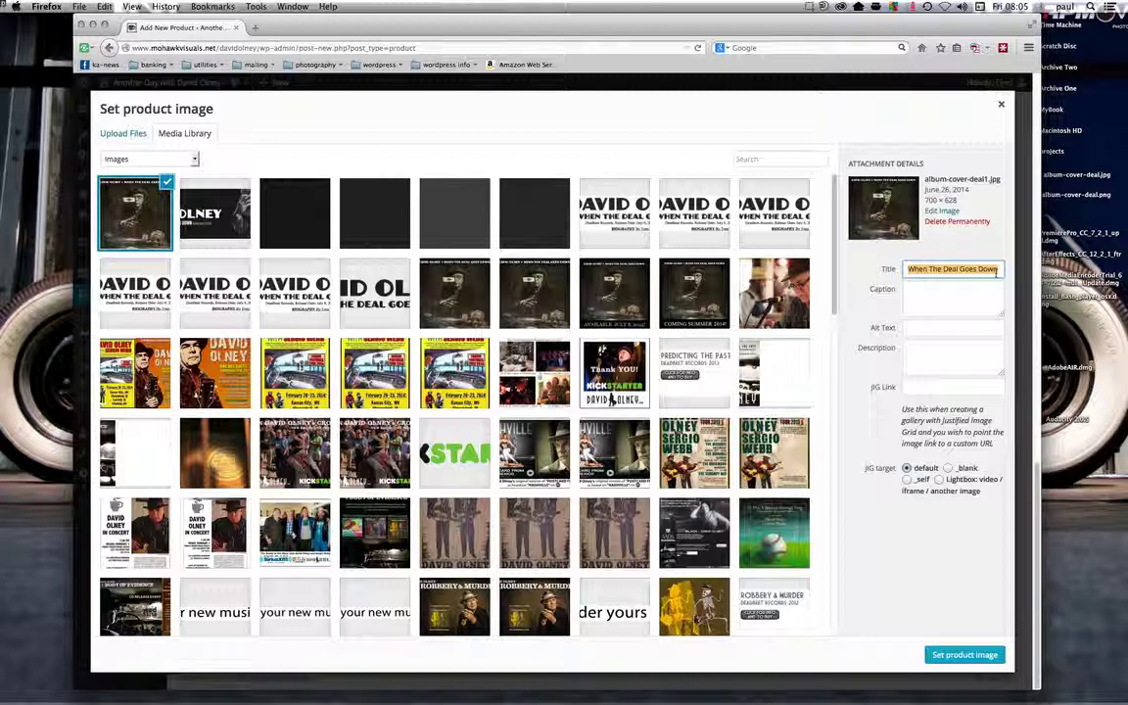
pyautogui.click(950, 327)
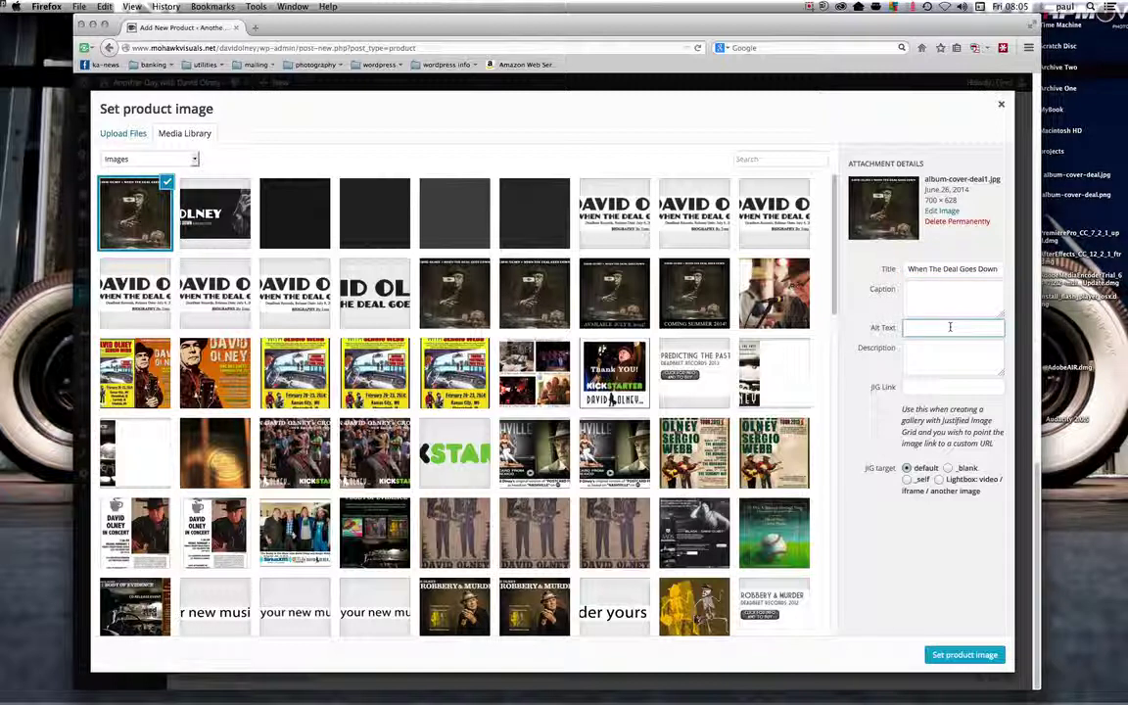
pyautogui.press('super+v')
# - Describe the cover image as "David Olney When The Deal Goes Down CD" and set it as the product image
pyautogui.click(923, 349)
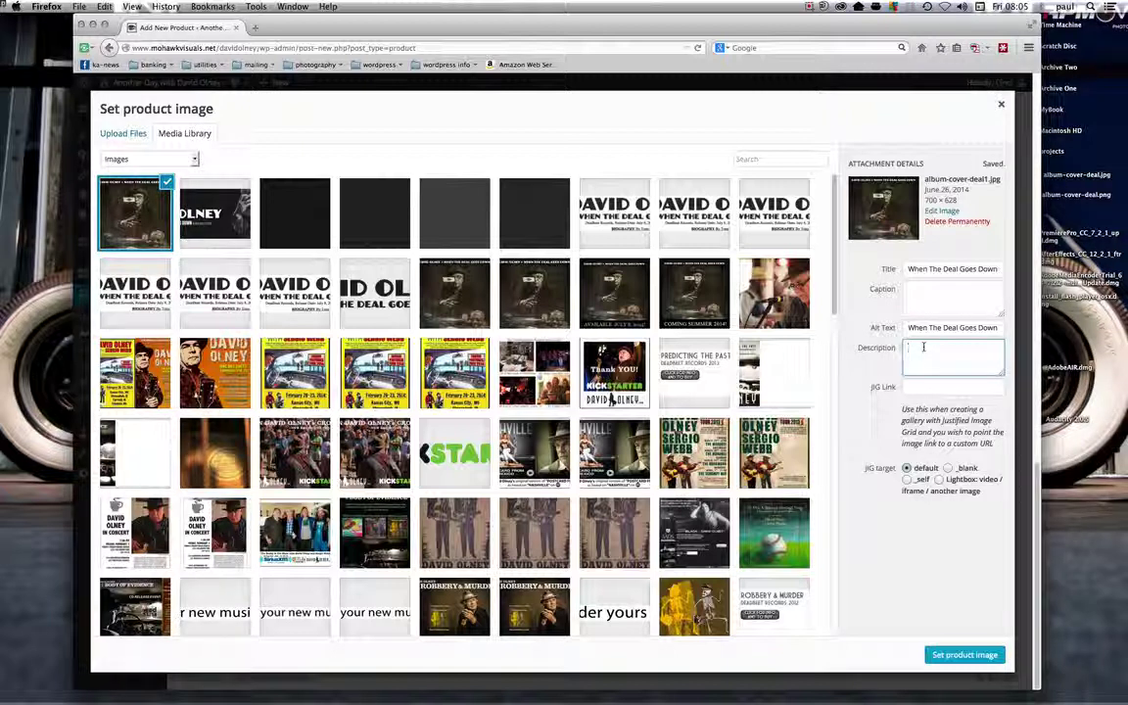
pyautogui.press('super+v')
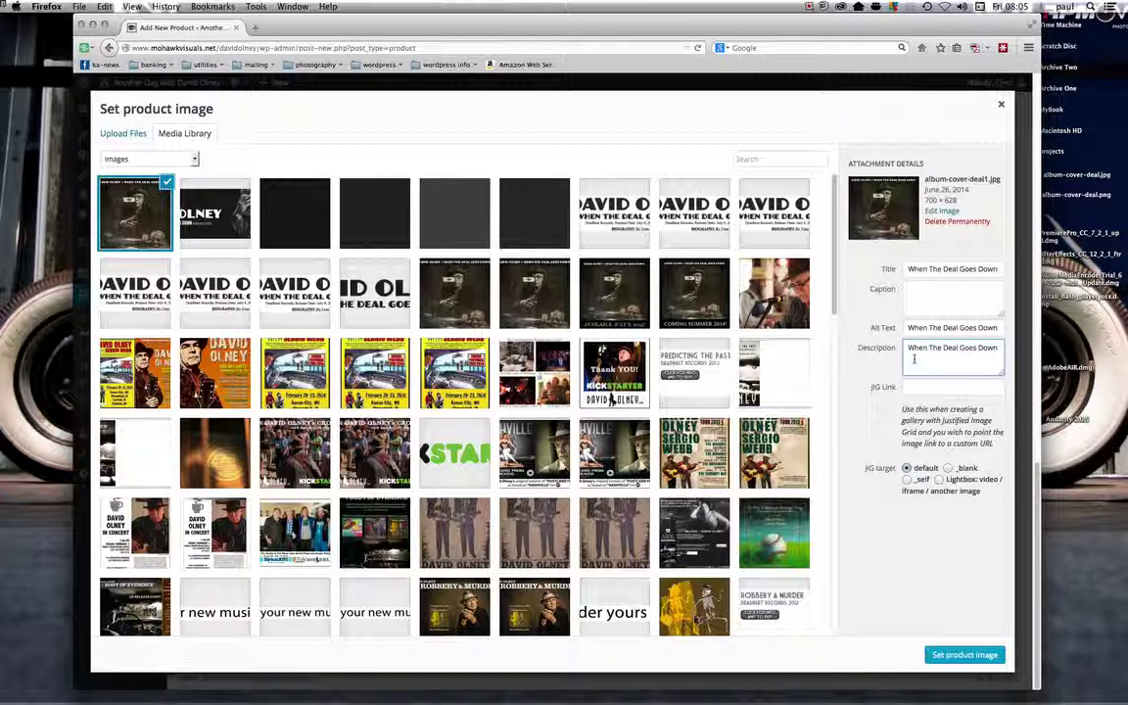
pyautogui.click(909, 349)
pyautogui.write('David Olney')
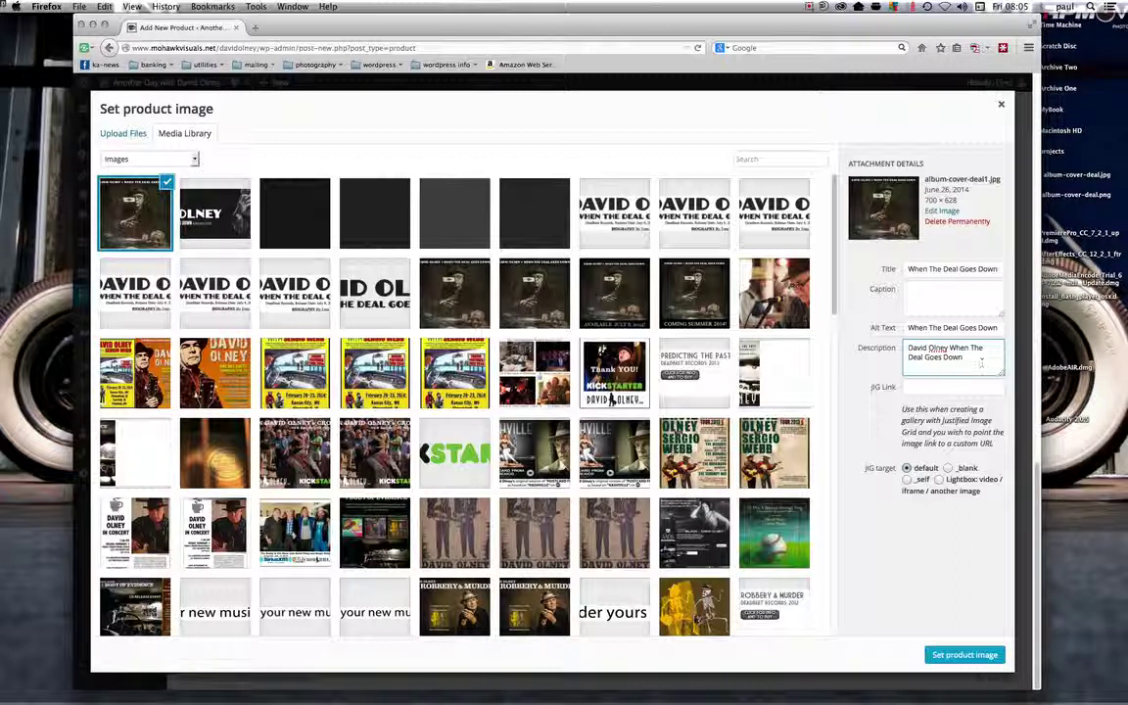
pyautogui.write('CD')
pyautogui.click(966, 657)
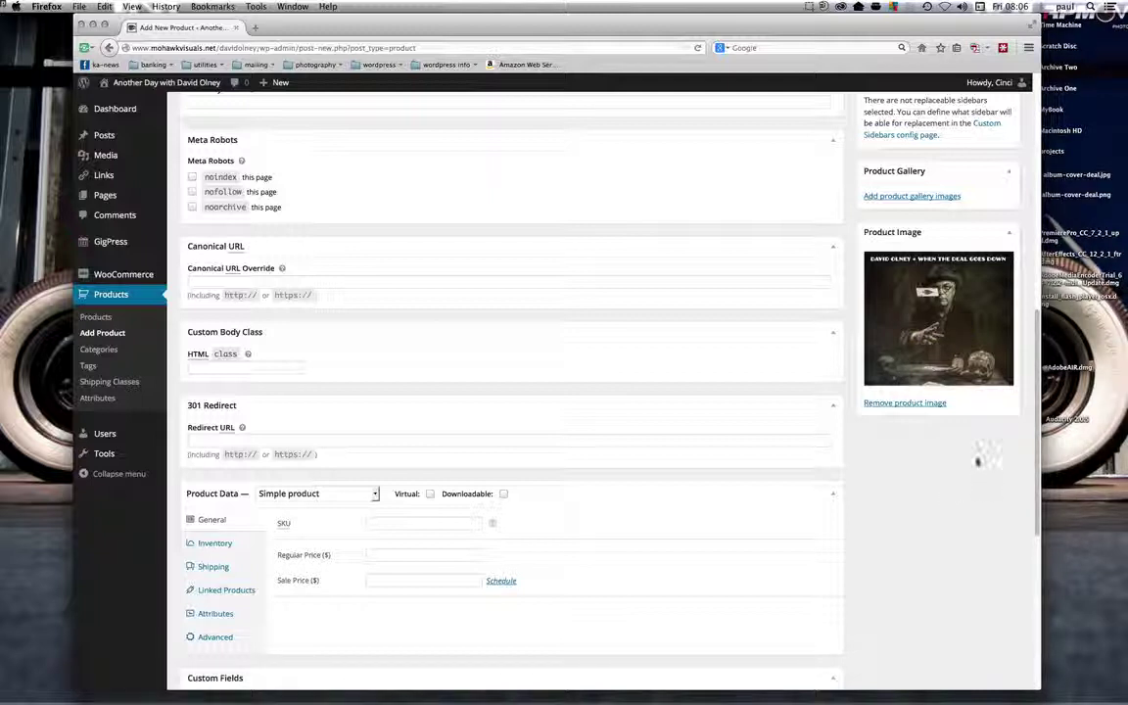
# - Set the product's regular price to 12.98 in the general product data
pyautogui.moveTo(1032, 435); pyautogui.dragTo(1030, 510)
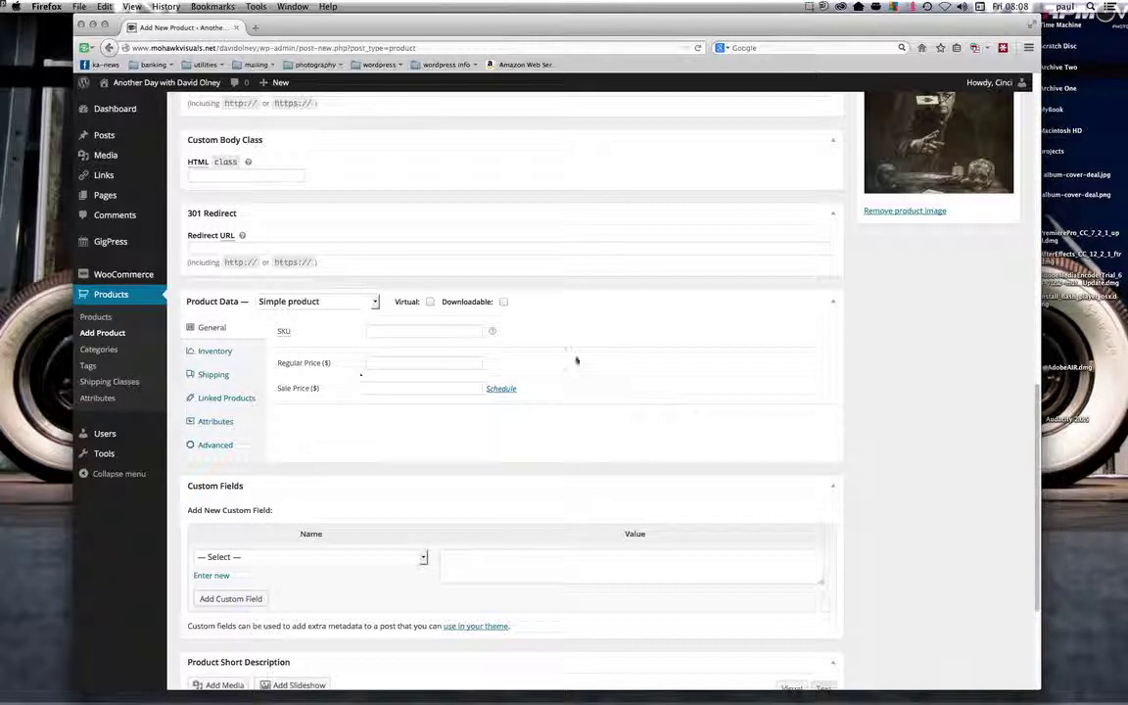
pyautogui.click(398, 364)
pyautogui.write('12')
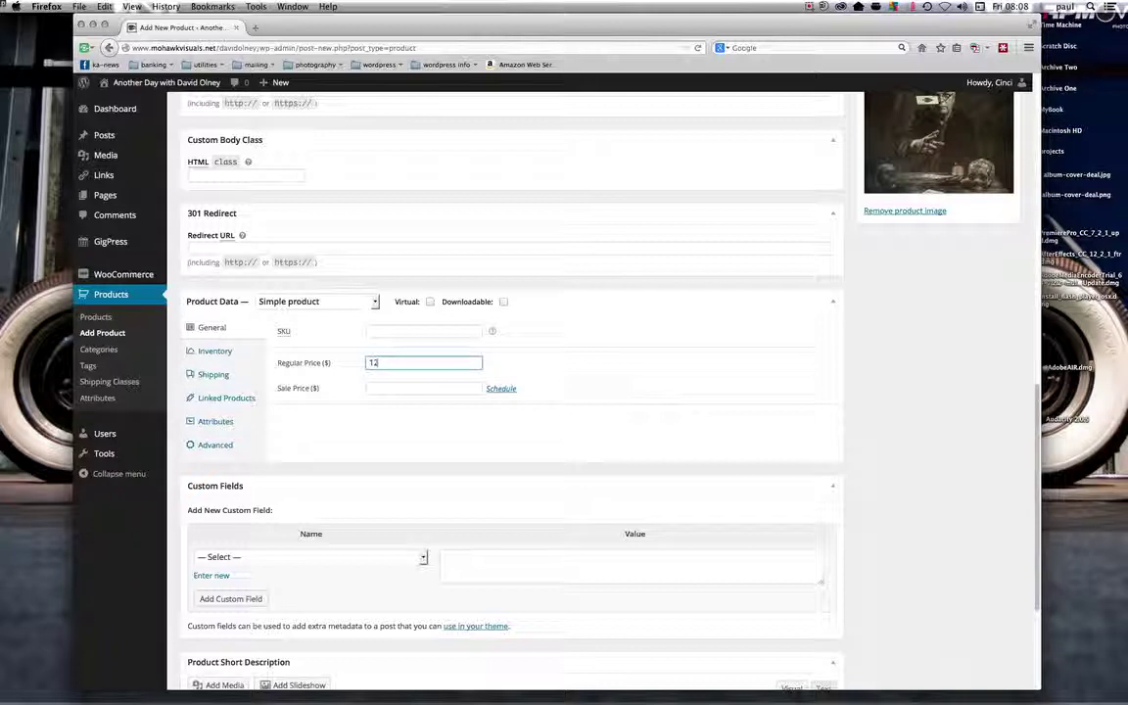
pyautogui.write('.98')
# - Enter a sale price of 10.00 for the product
pyautogui.click(395, 387)
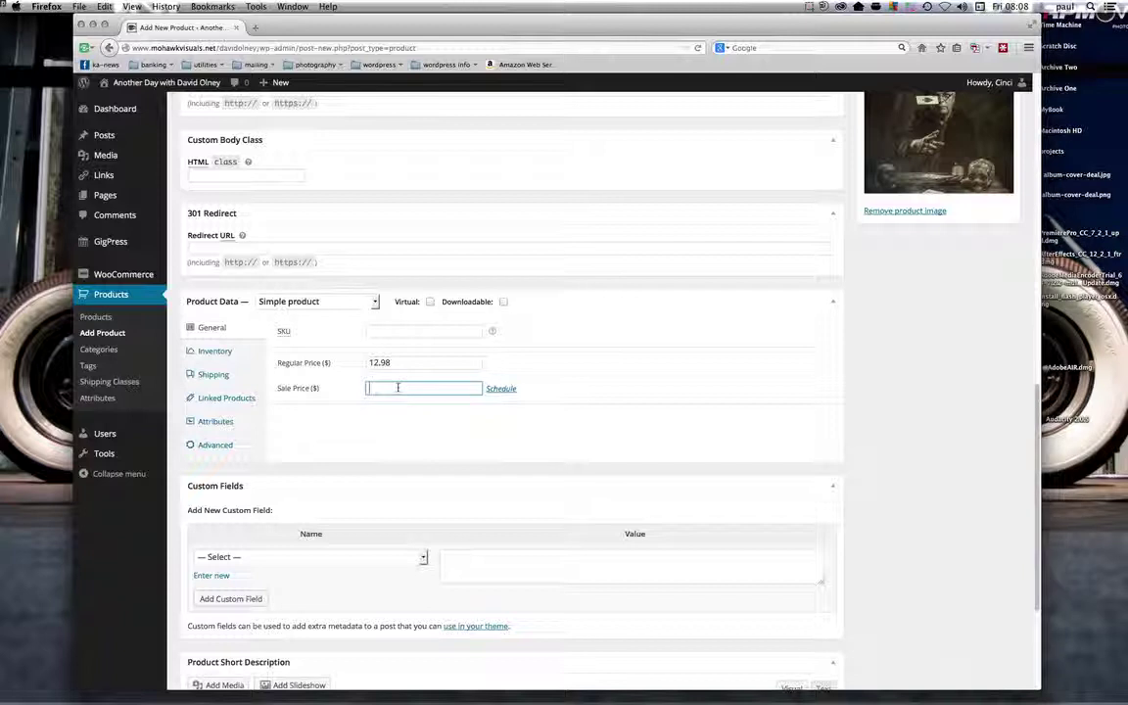
pyautogui.write('100')
pyautogui.press('BackSpace')
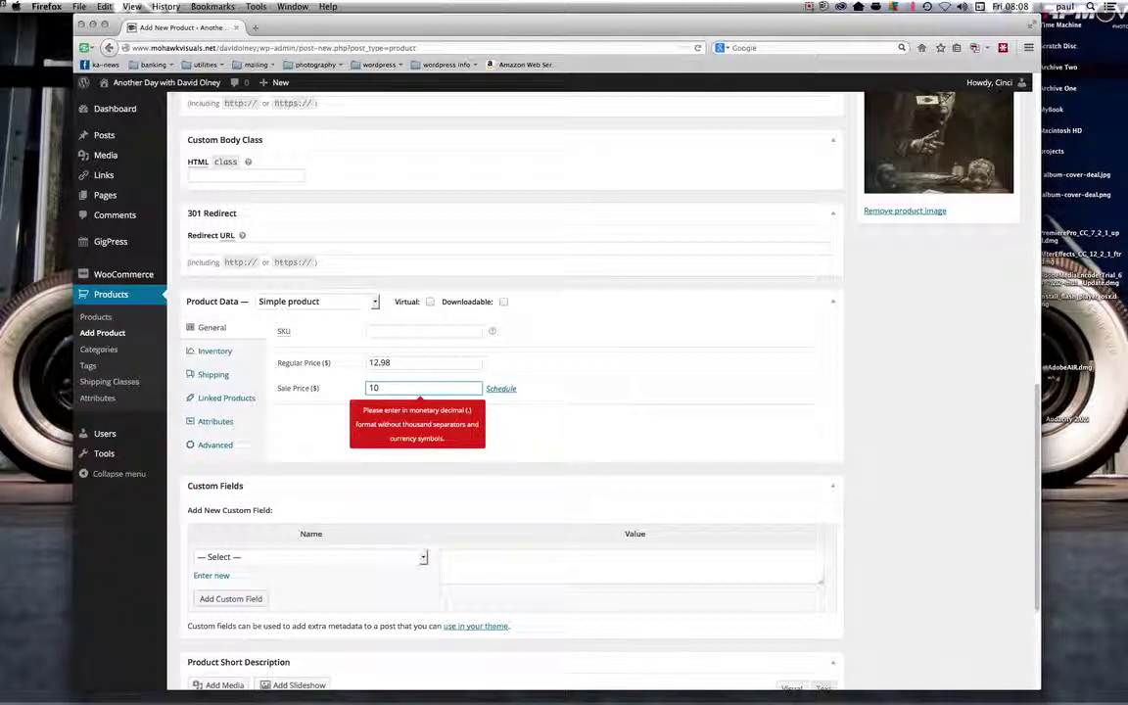
pyautogui.write('.00')
pyautogui.click(541, 376)
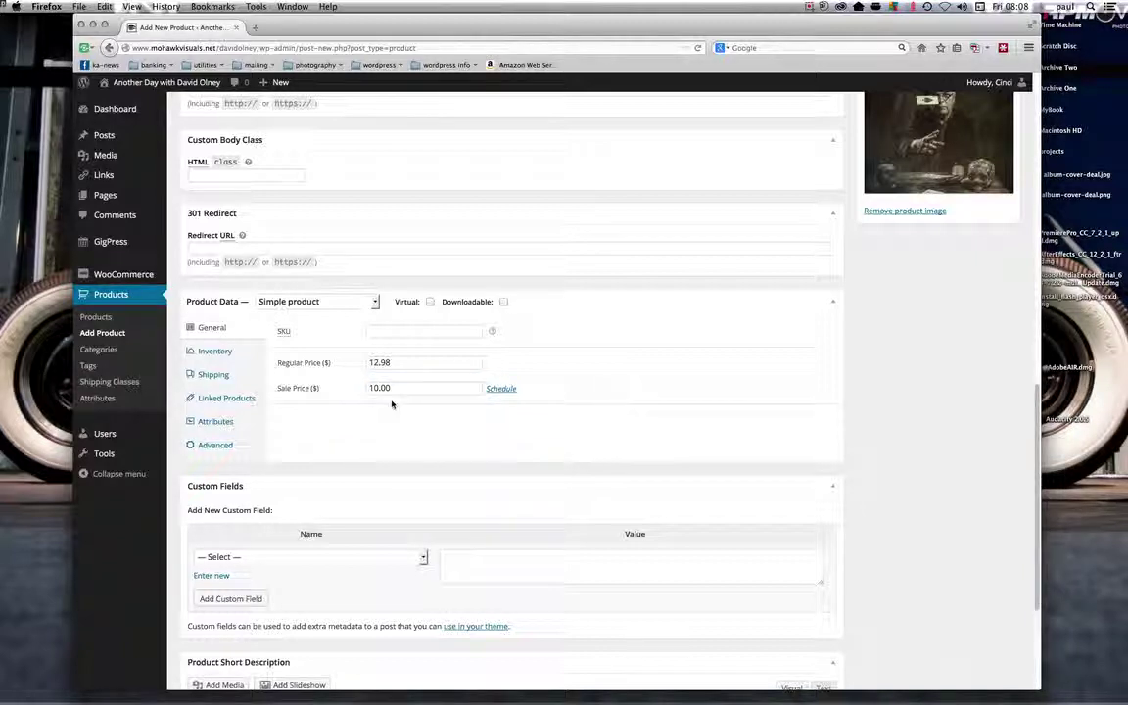
# - Show the sale price date schedule and clear the sale price
pyautogui.click(501, 389)
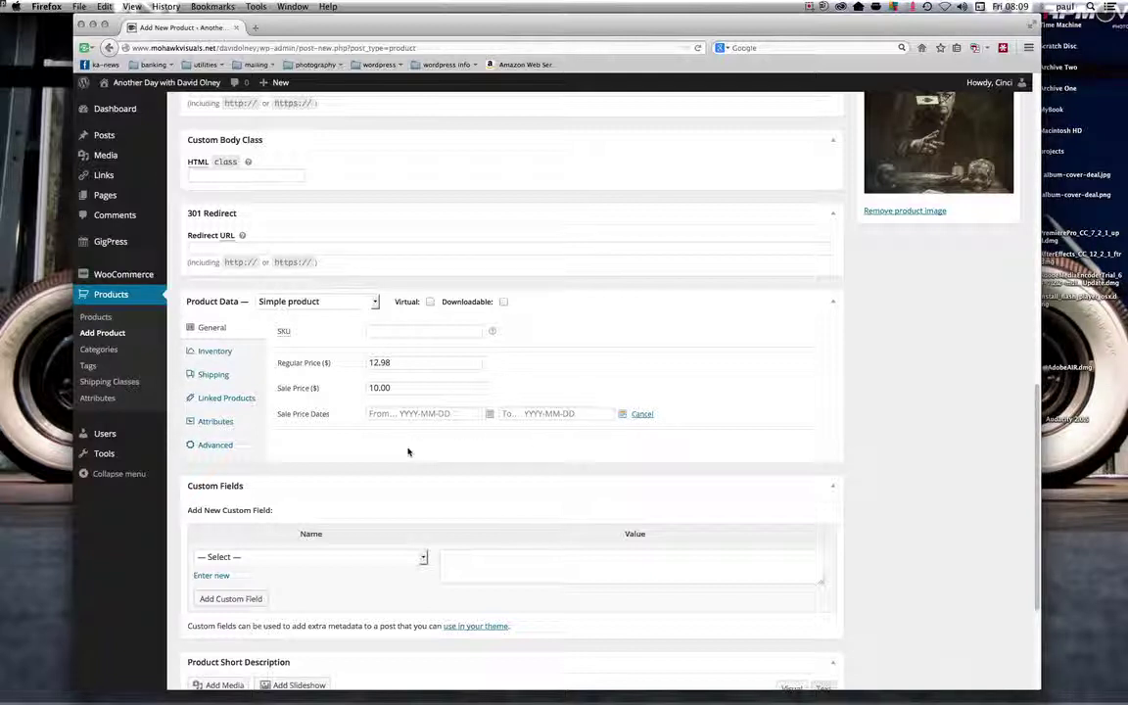
pyautogui.click(407, 364)
pyautogui.click(403, 387)
pyautogui.click(350, 384)
pyautogui.press('BackSpace')
pyautogui.click(565, 349)
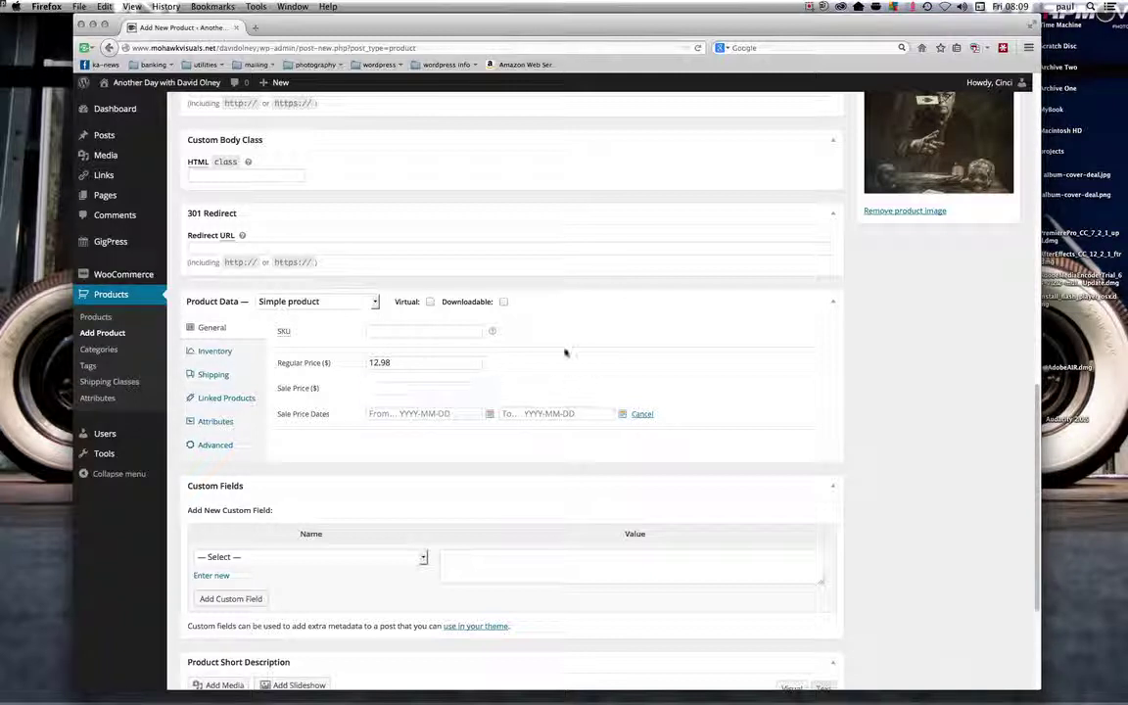
# - Set the inventory stock status to Out of stock and review the backorder options, keeping Do not allow
pyautogui.click(213, 352)
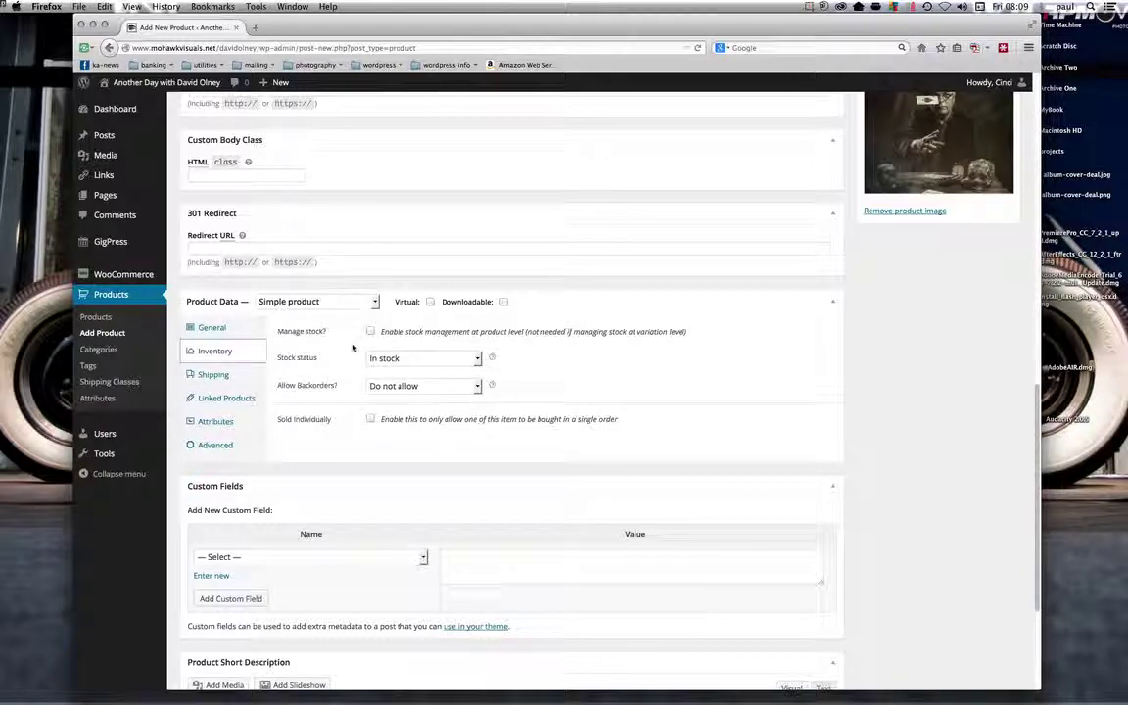
pyautogui.click(478, 362)
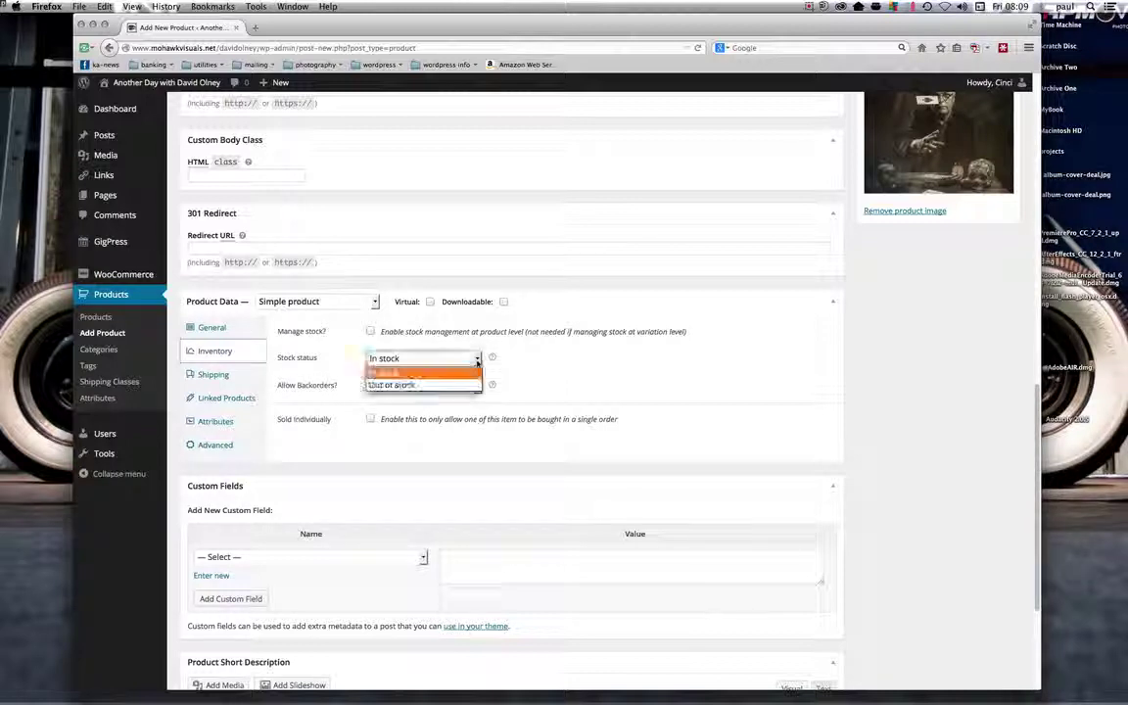
pyautogui.click(396, 386)
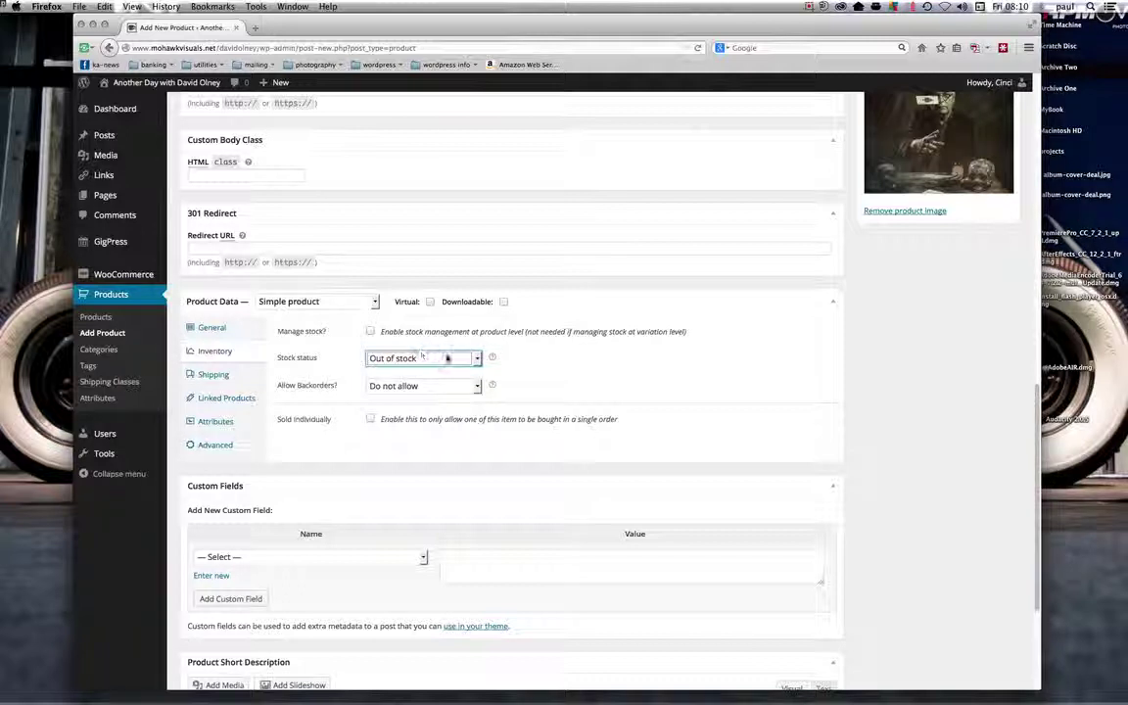
pyautogui.click(478, 387)
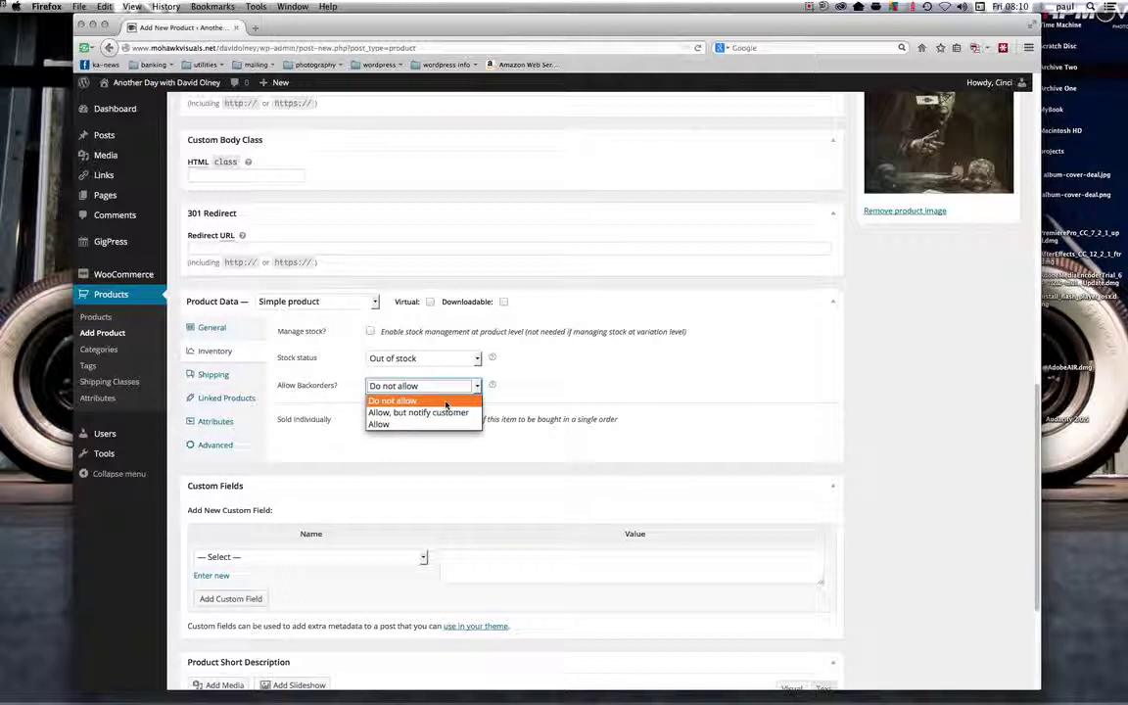
pyautogui.click(561, 387)
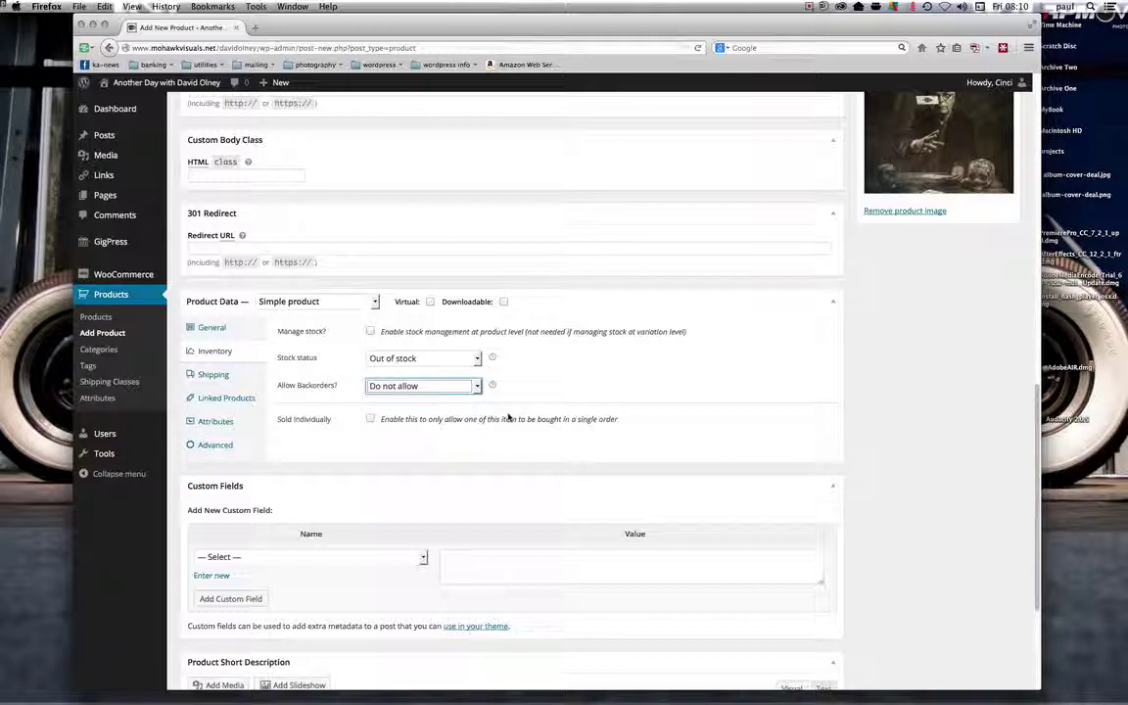
# - In the shipping data, keep No shipping class and enable per-product shipping cost
pyautogui.click(213, 376)
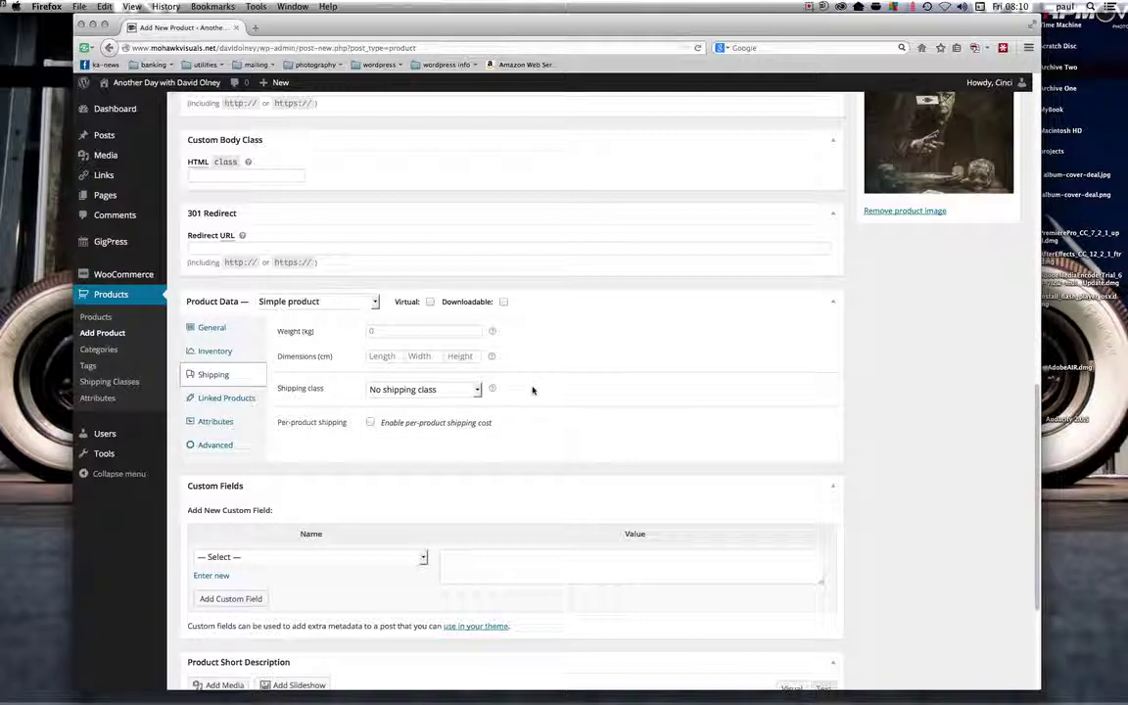
pyautogui.click(479, 390)
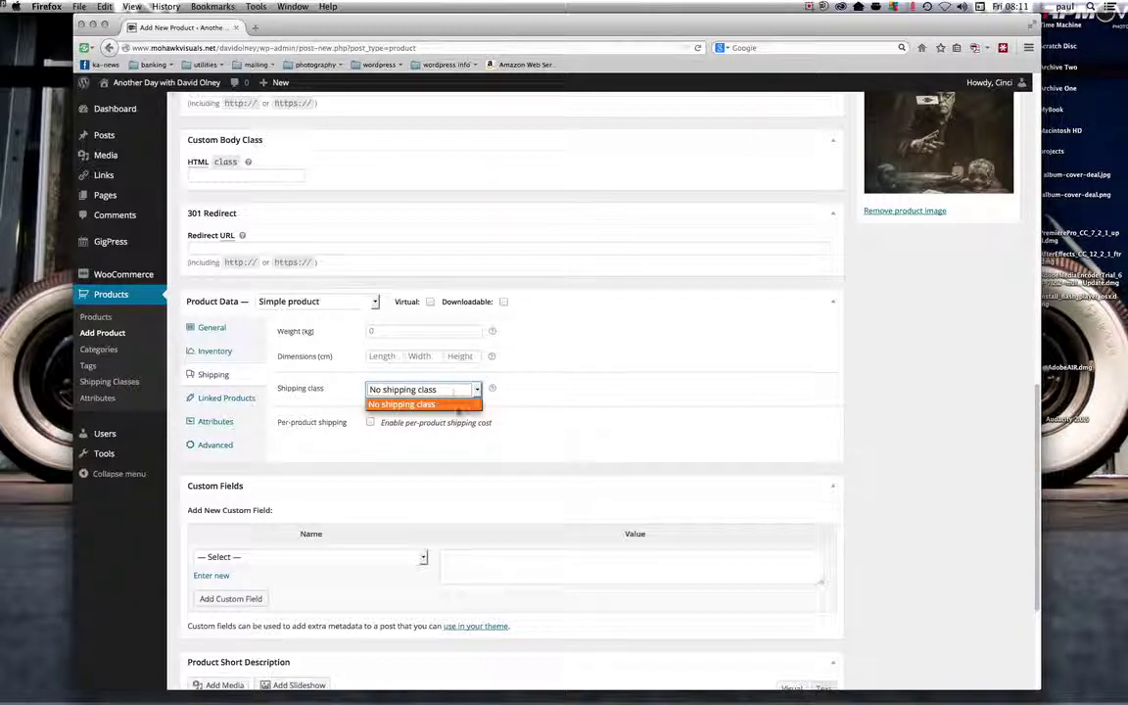
pyautogui.click(459, 409)
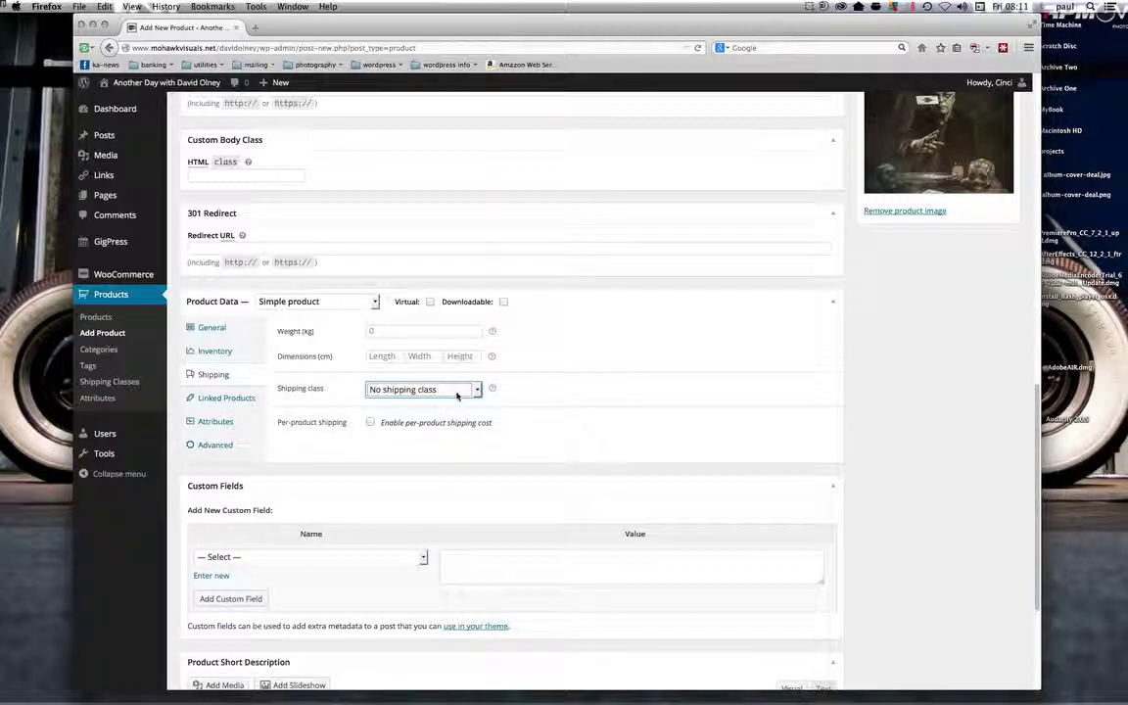
pyautogui.click(370, 423)
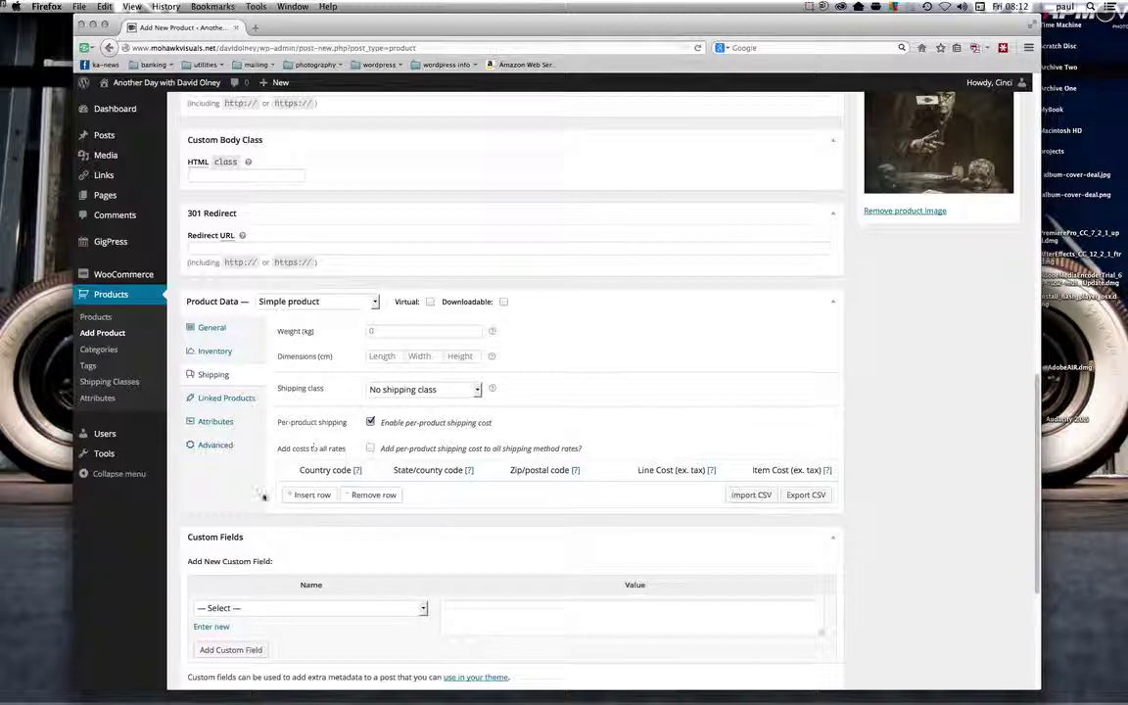
# - Check the grouping options in the linked products data without choosing a grouped product
pyautogui.click(227, 399)
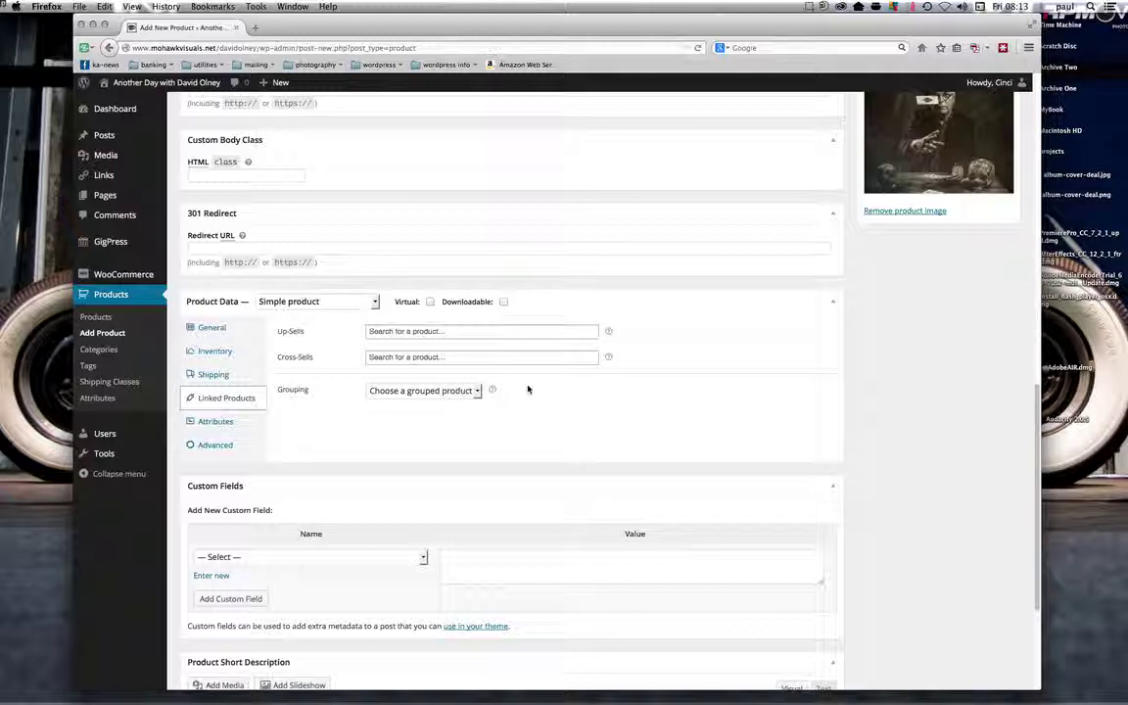
pyautogui.click(477, 392)
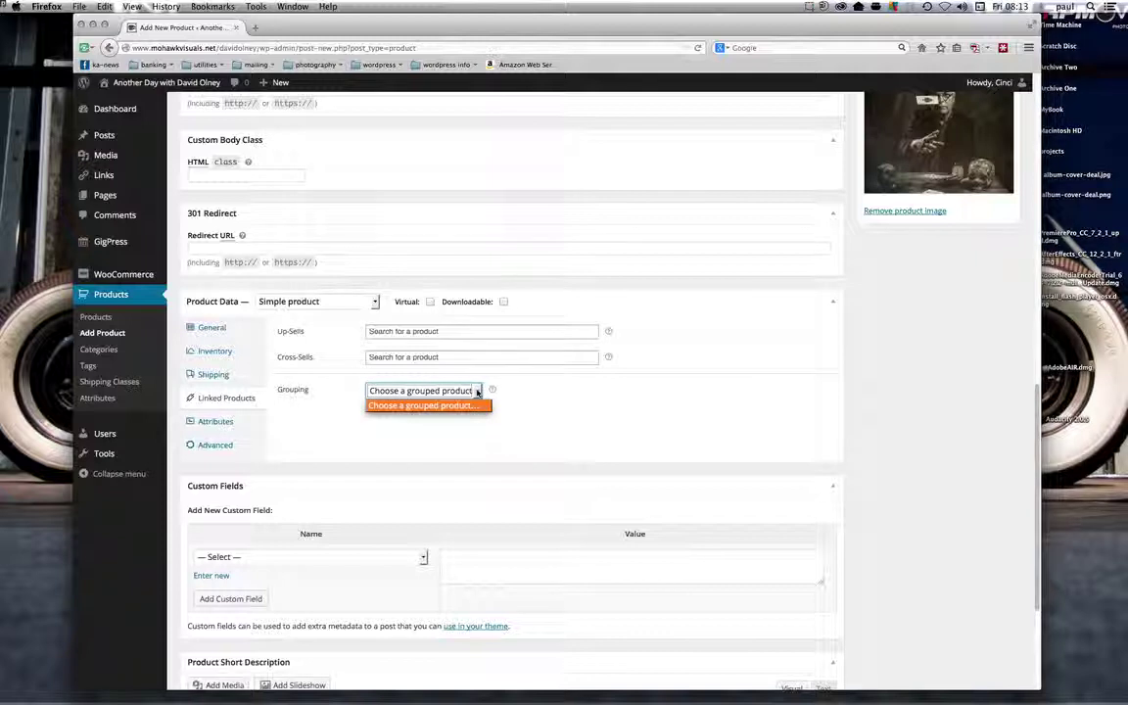
pyautogui.click(436, 441)
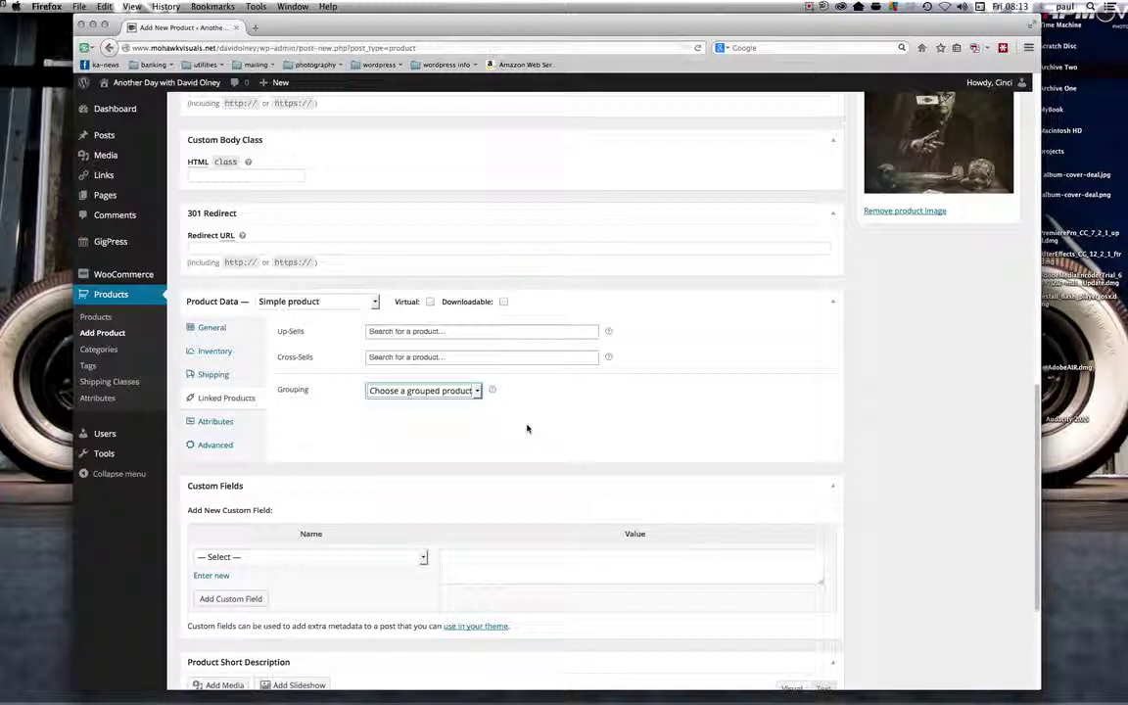
# - Review the attributes data and the available product types, keeping Simple product
pyautogui.click(225, 423)
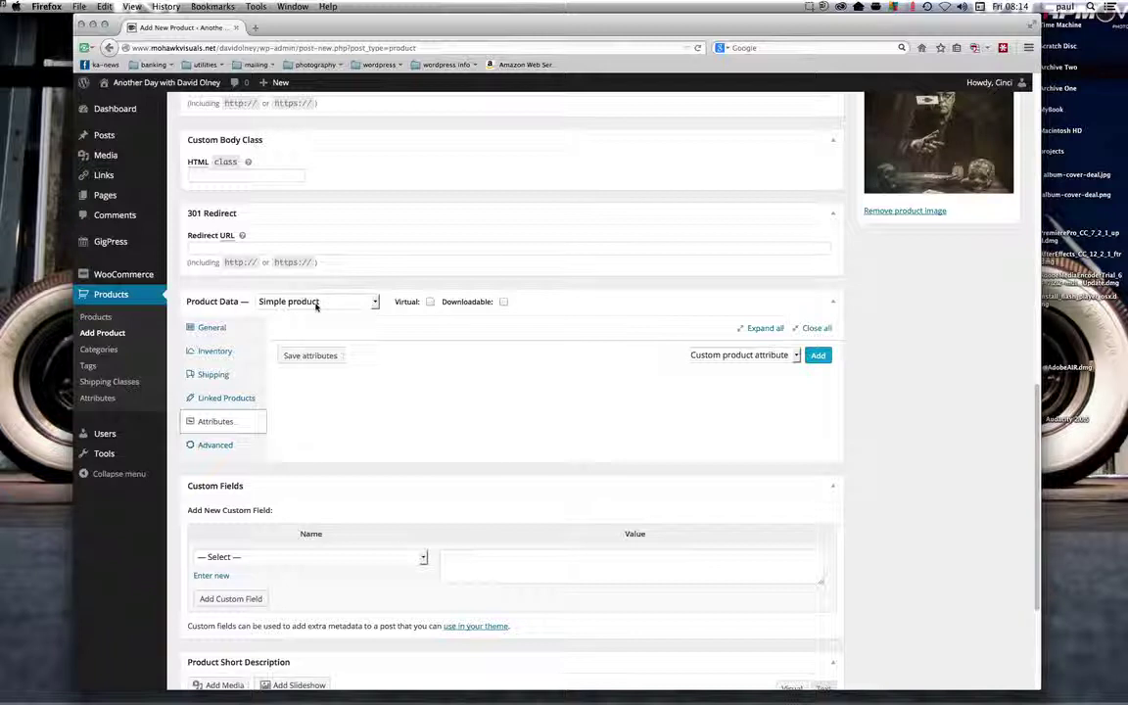
pyautogui.click(376, 303)
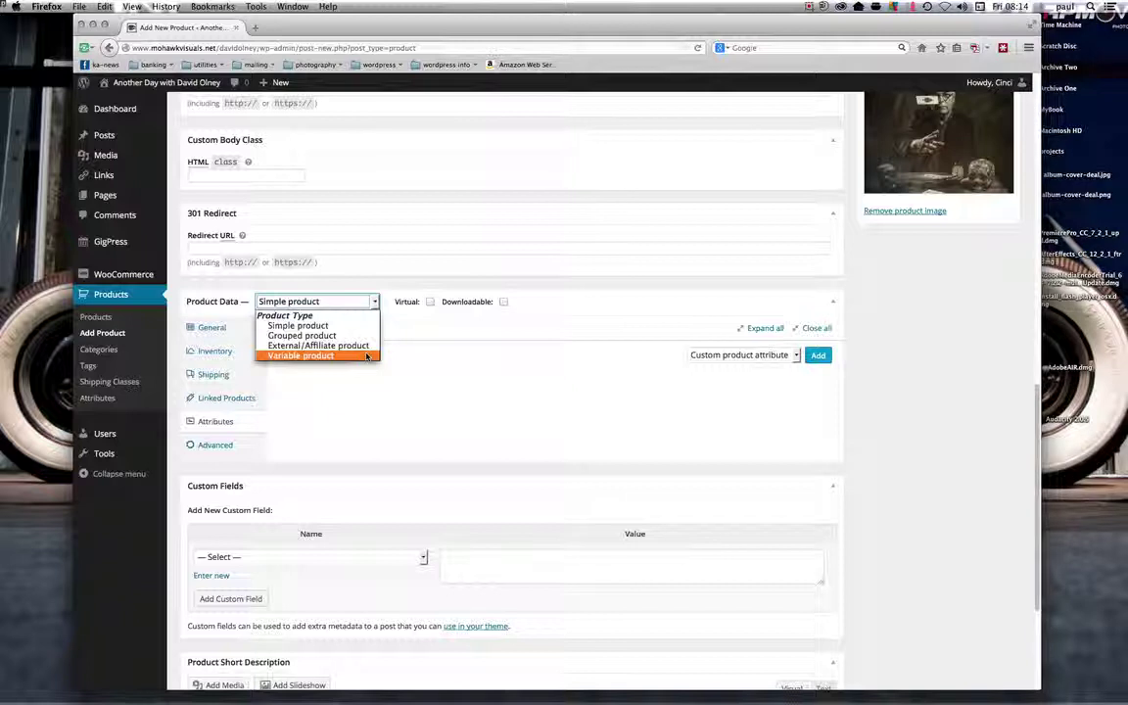
pyautogui.click(580, 307)
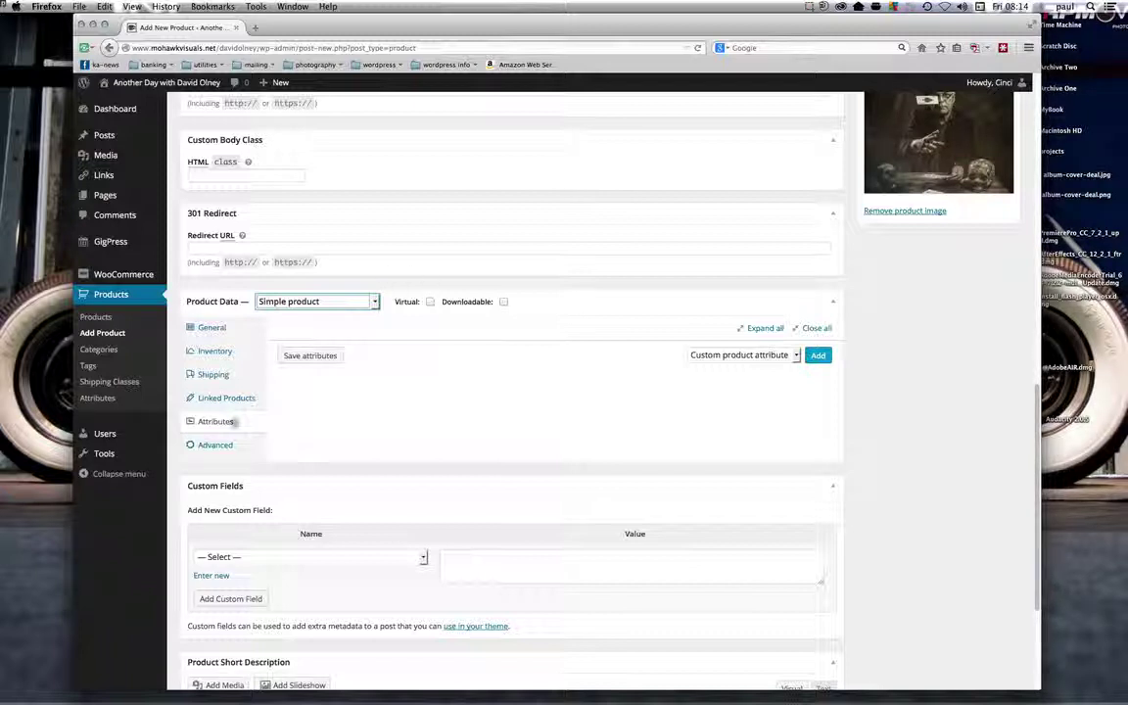
# - Review the advanced product data, including purchase note and menu order, plus the custom fields and short description sections
pyautogui.click(221, 447)
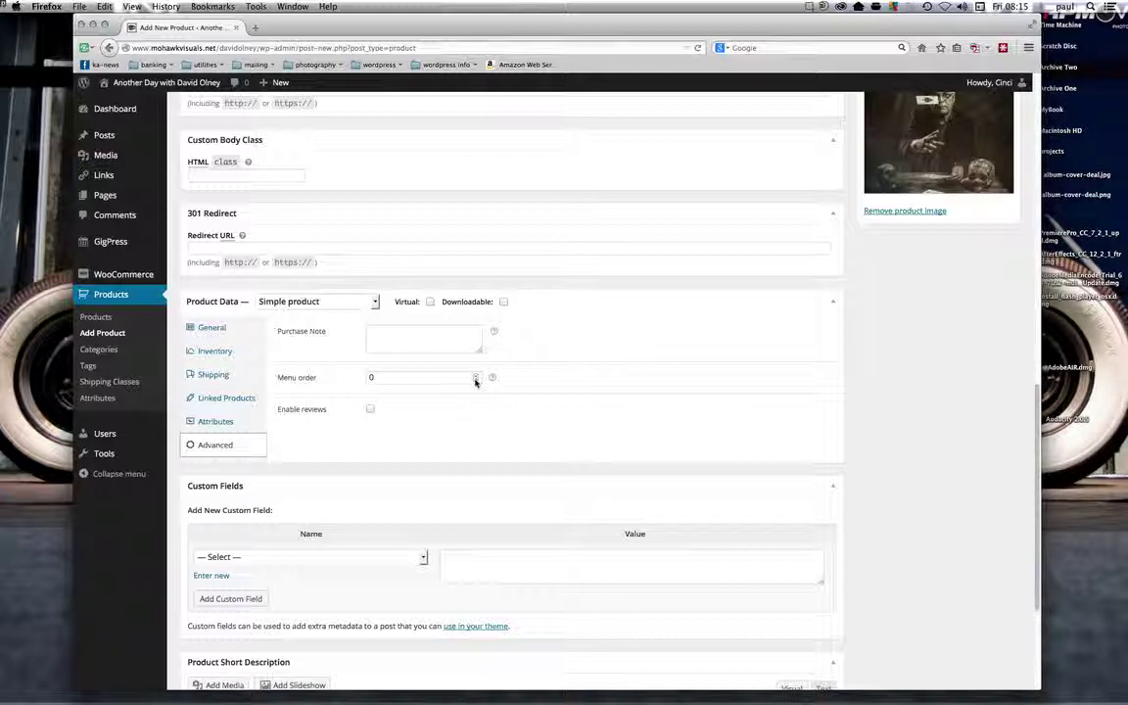
pyautogui.click(476, 343)
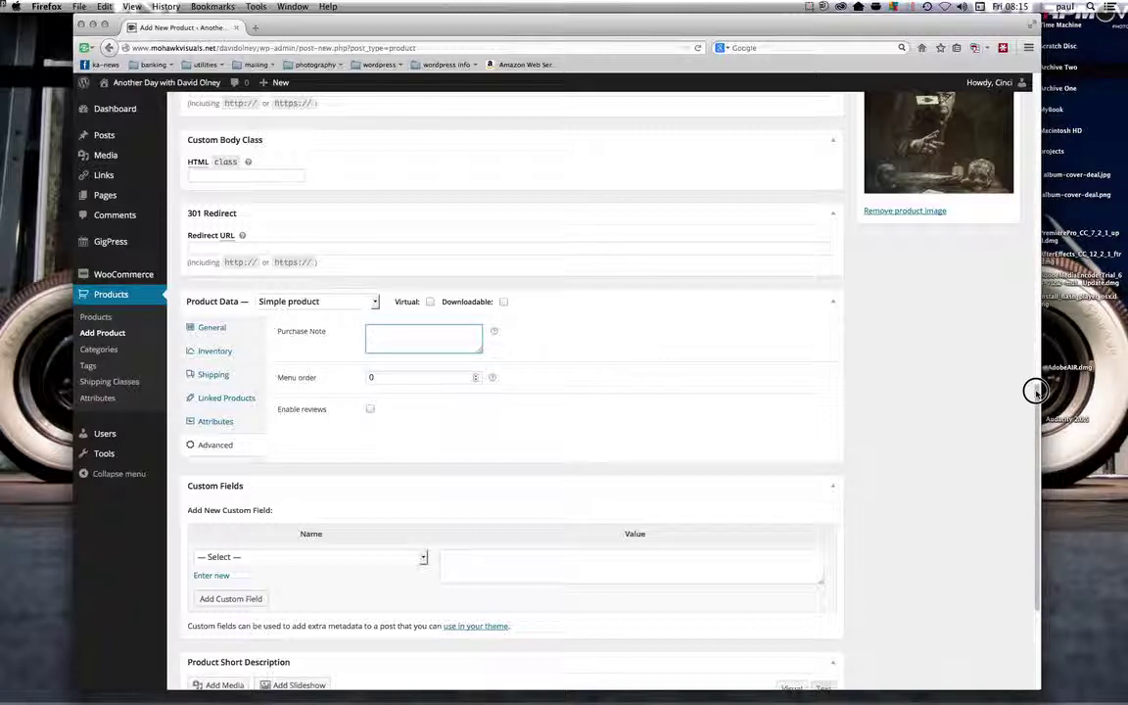
pyautogui.moveTo(1036, 392); pyautogui.dragTo(1025, 476)
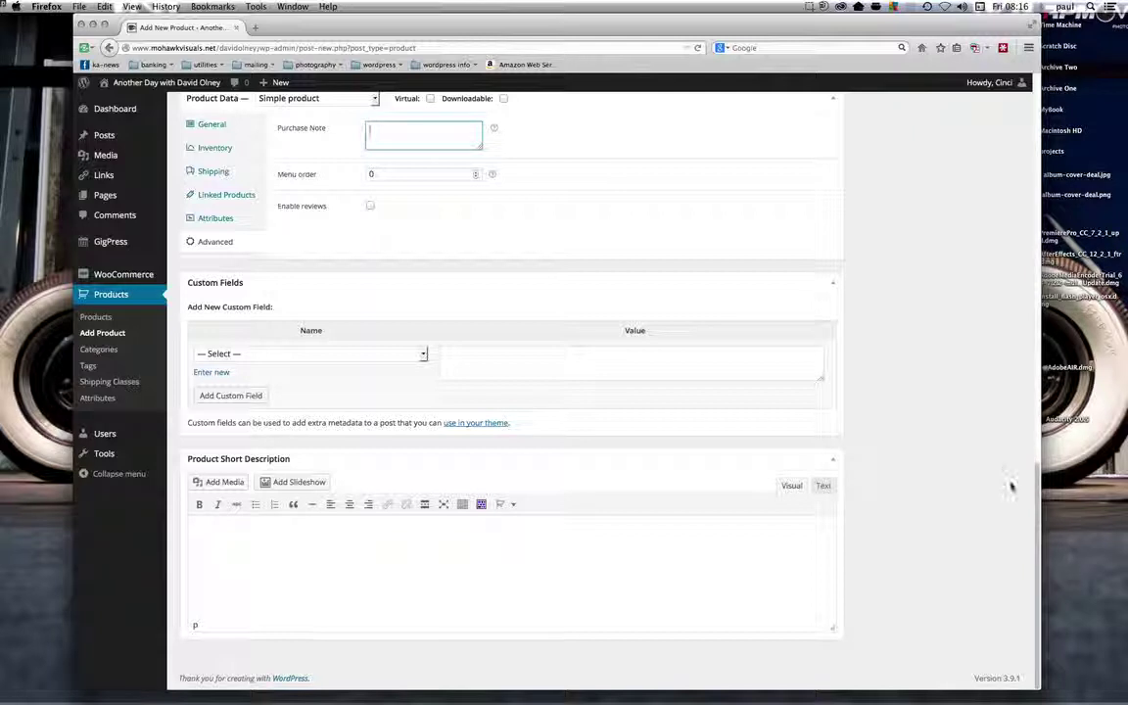
pyautogui.click(1036, 530)
pyautogui.click(1037, 531)
pyautogui.moveTo(1037, 531); pyautogui.dragTo(1039, 421)
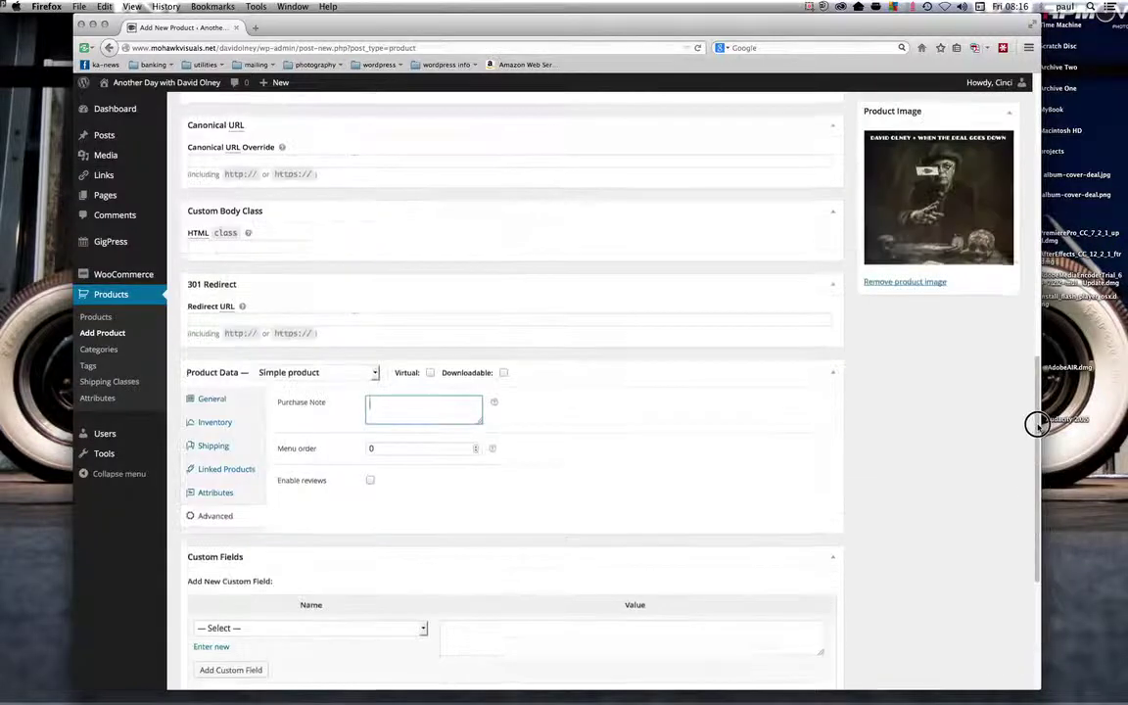
pyautogui.click(501, 312)
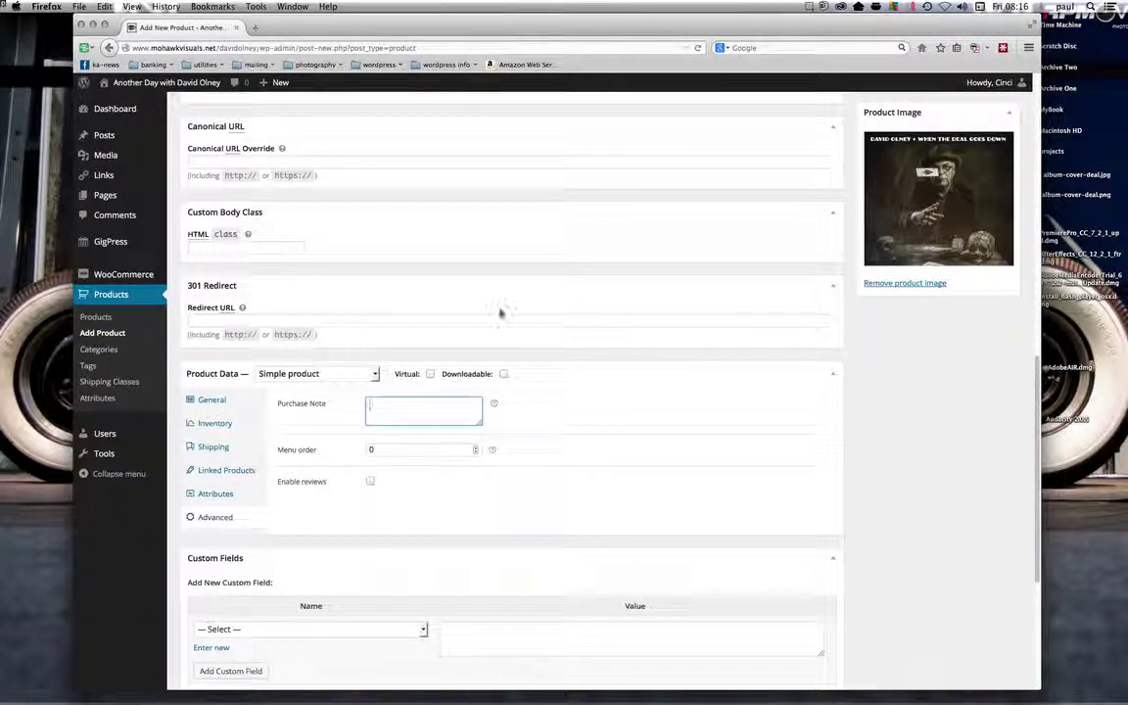
# - Check the general pricing data and set the inventory stock status to In stock
pyautogui.click(245, 401)
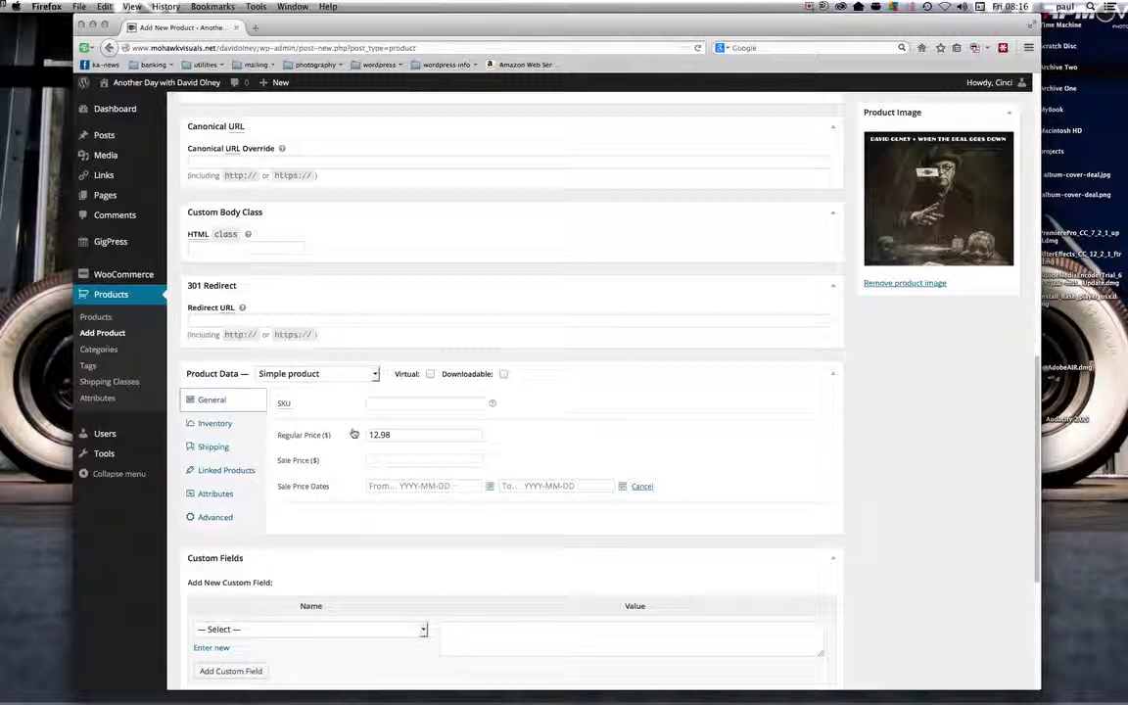
pyautogui.click(244, 428)
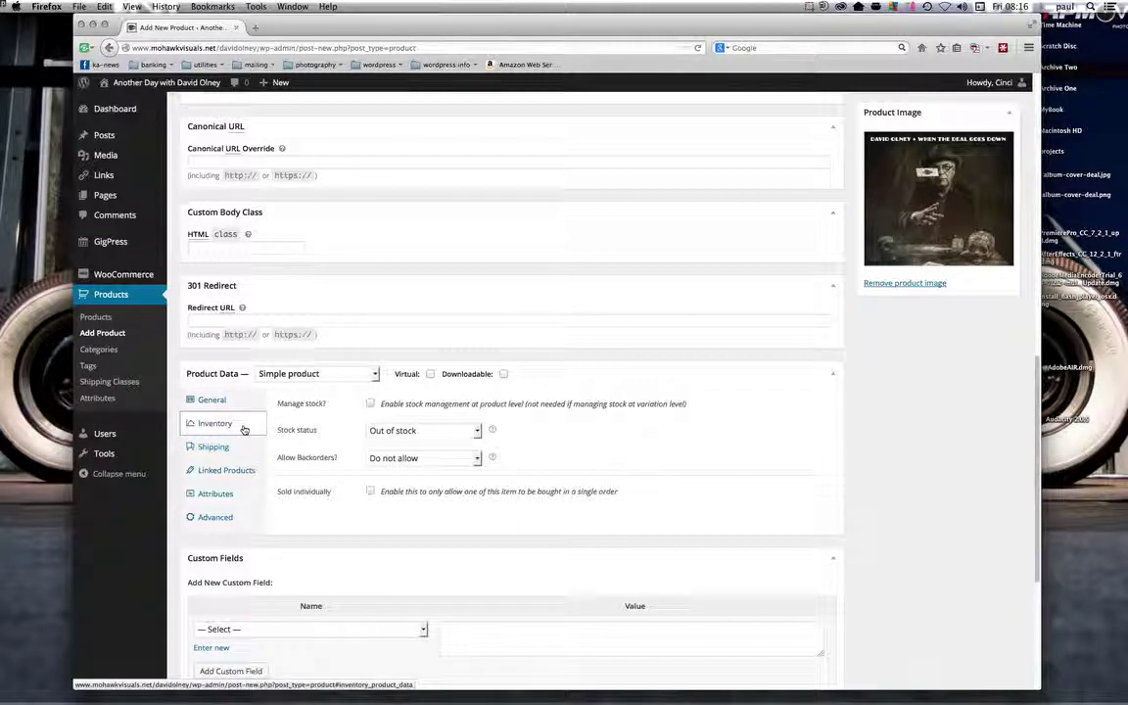
pyautogui.click(475, 430)
pyautogui.click(428, 442)
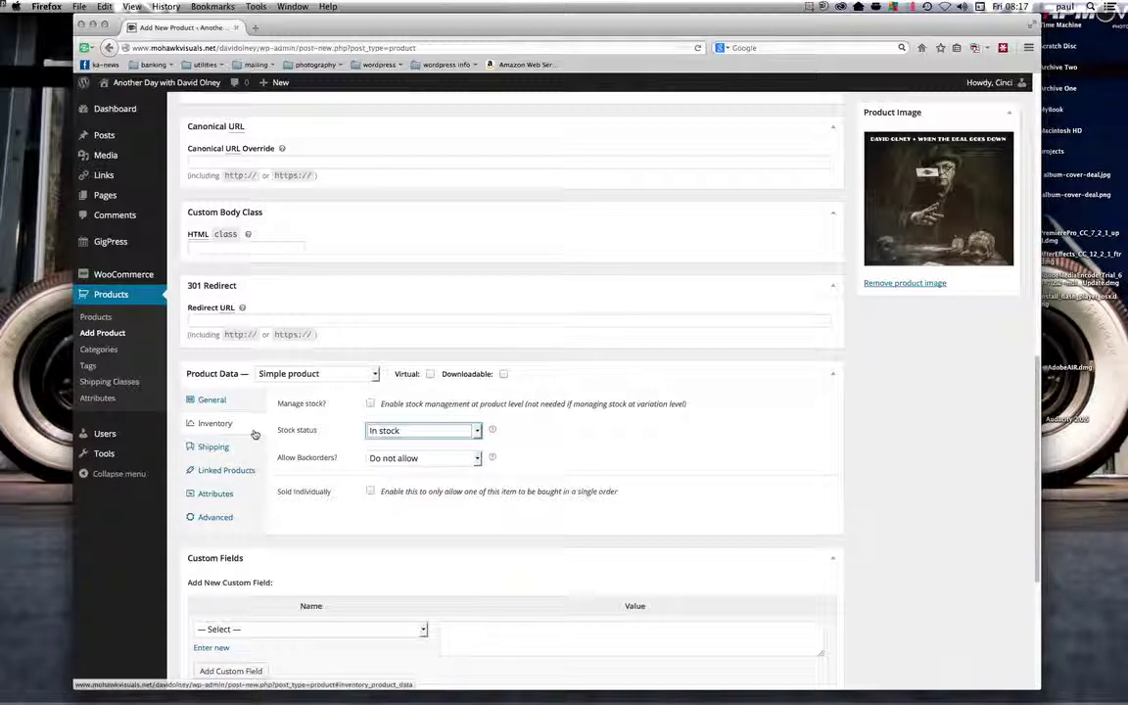
# - Check the shipping and linked products data and publish the product
pyautogui.click(215, 448)
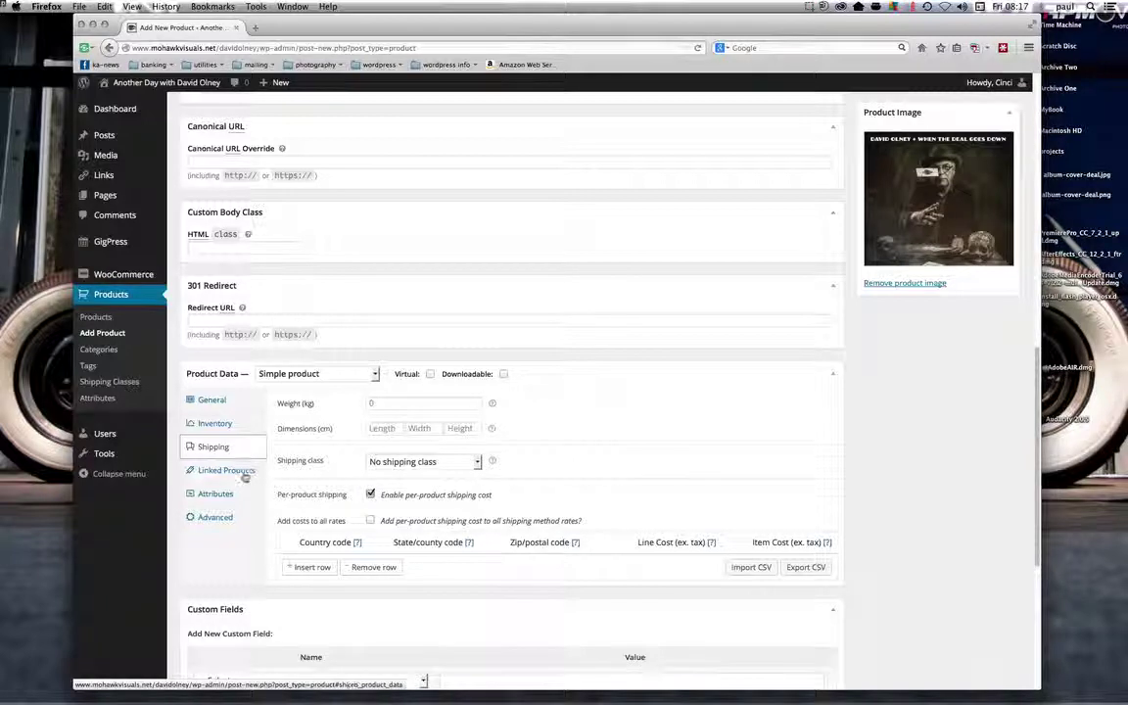
pyautogui.click(245, 476)
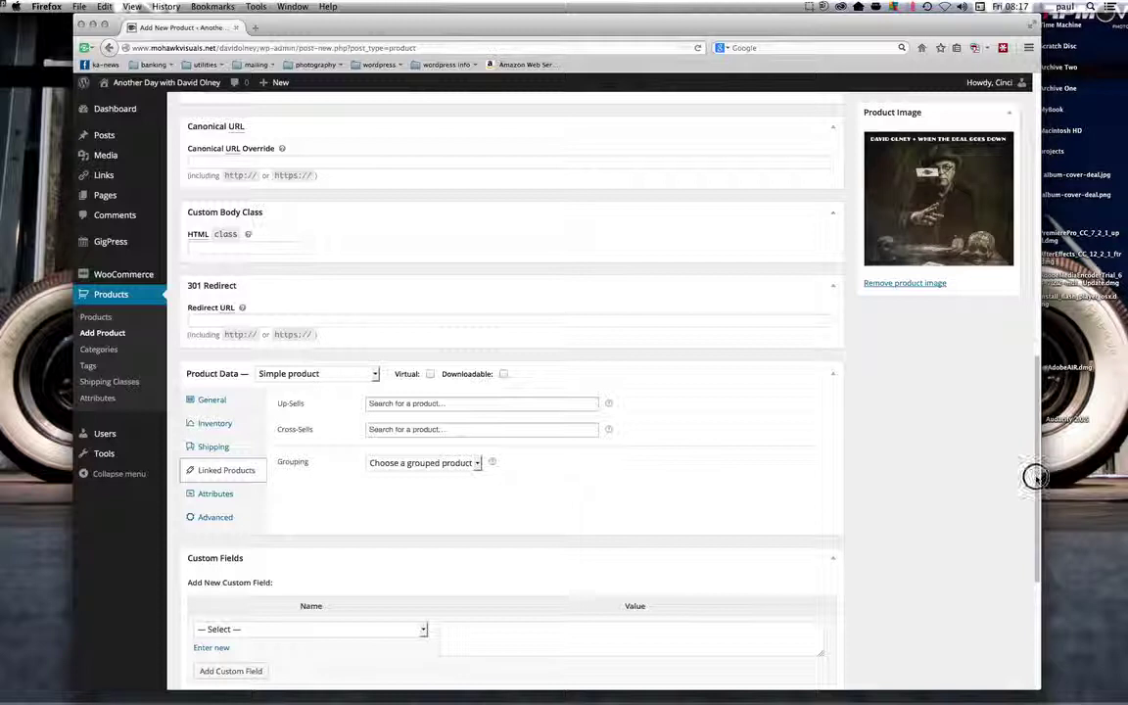
pyautogui.moveTo(1036, 477); pyautogui.dragTo(1036, 179)
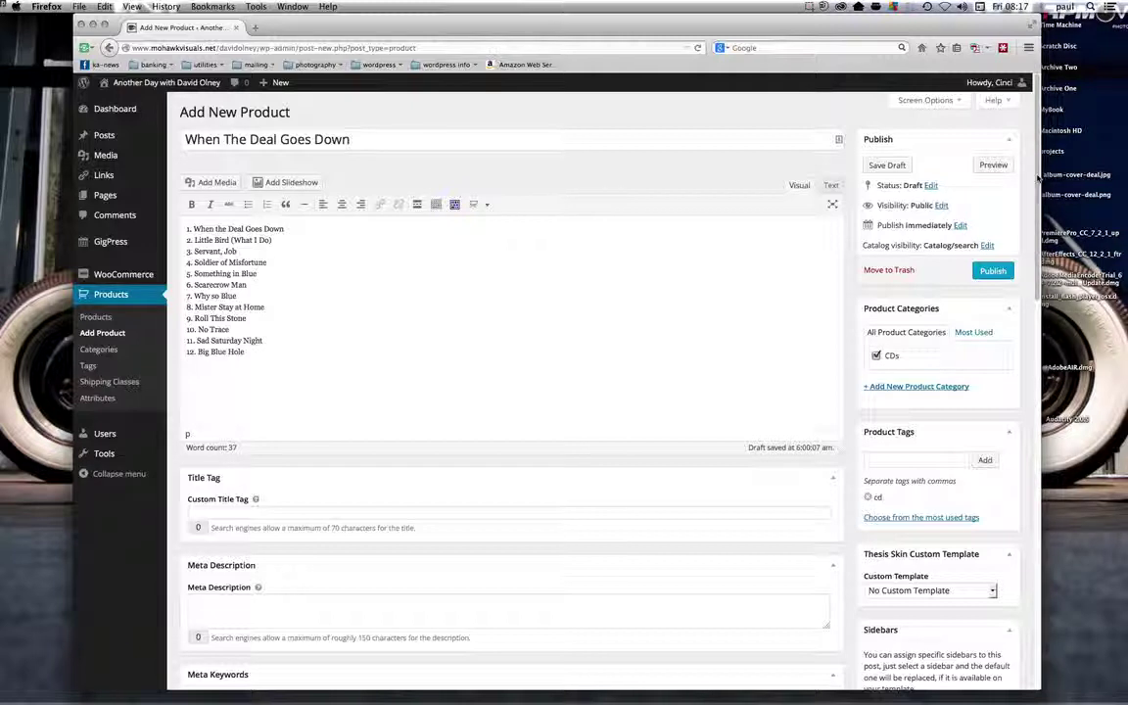
pyautogui.click(993, 274)
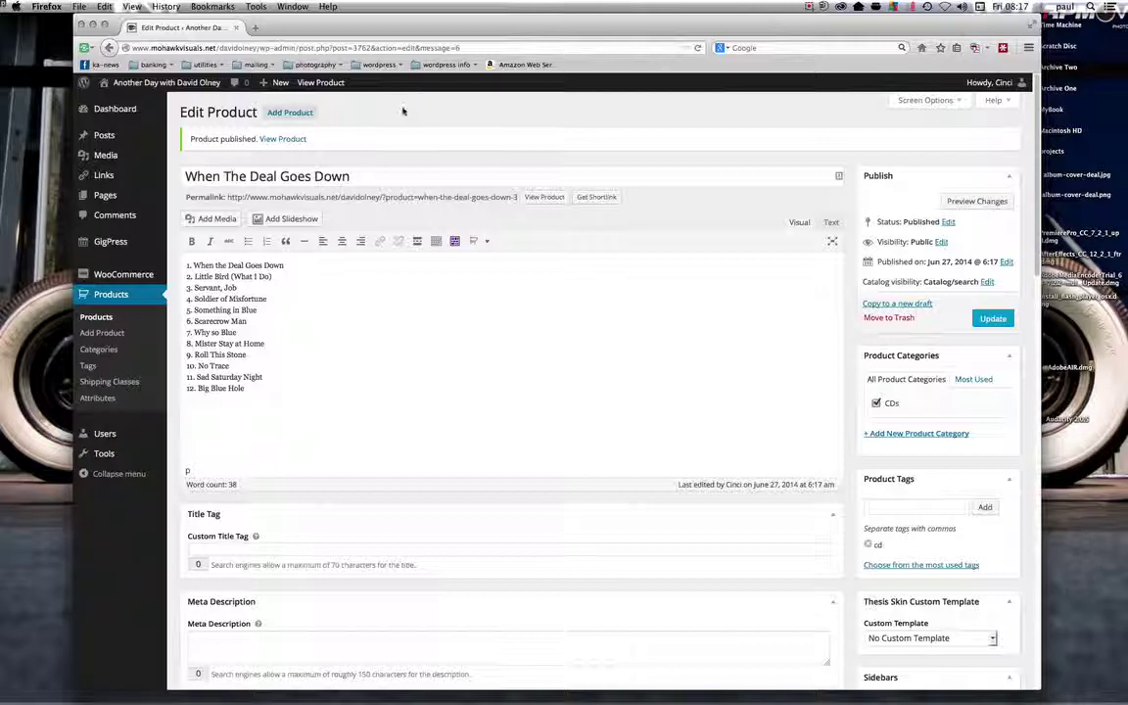
# - Open the published product's page in a separate browser tab and examine its cover, price, category and track list
pyautogui.keyDown('super'); pyautogui.click(282, 139); pyautogui.keyUp('super')
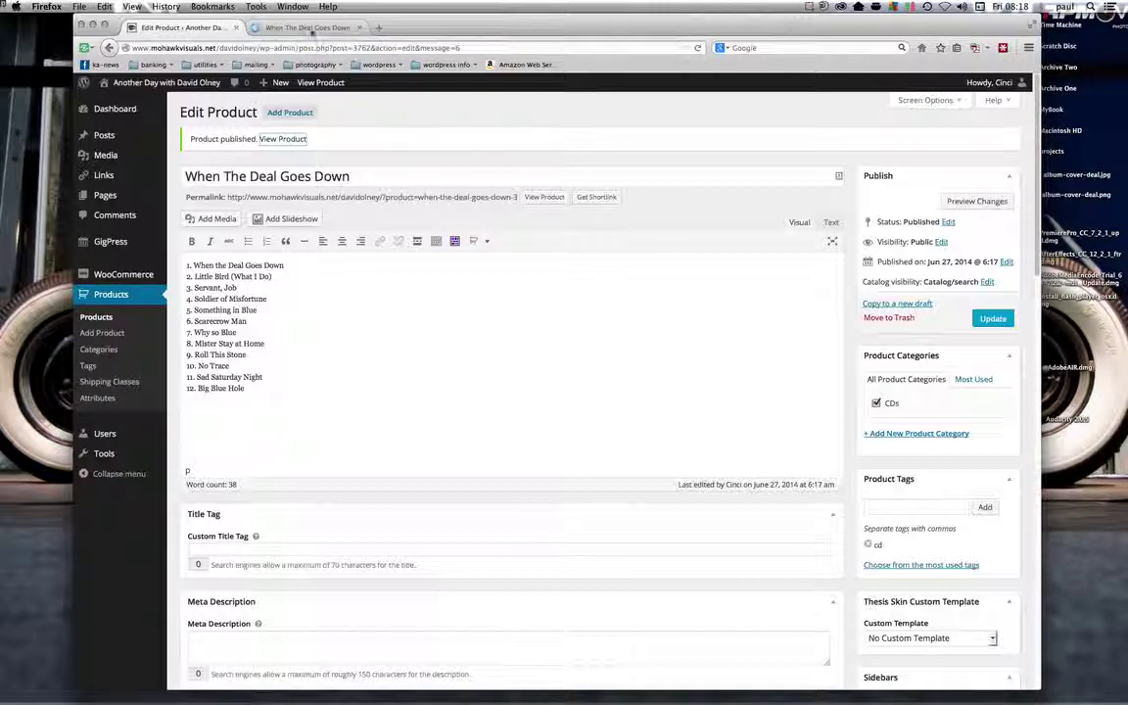
pyautogui.click(313, 27)
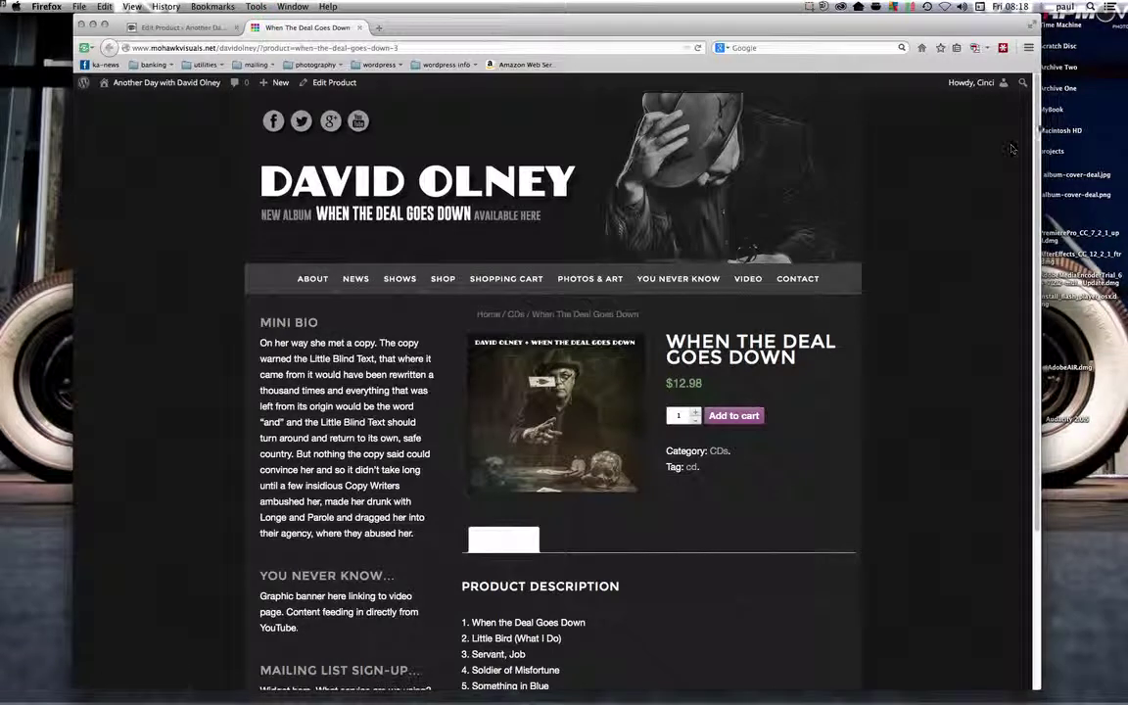
pyautogui.scroll(-2, 1036, 167)
pyautogui.scroll(-2, 1040, 193)
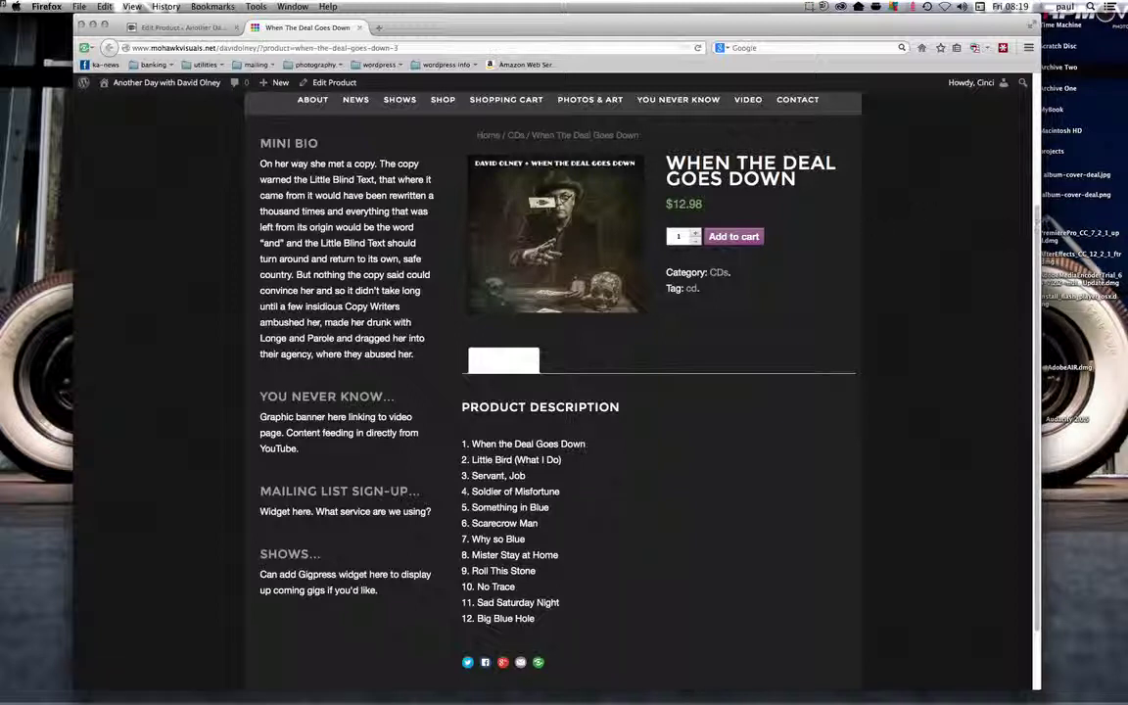
pyautogui.scroll(-2, 938, 200)
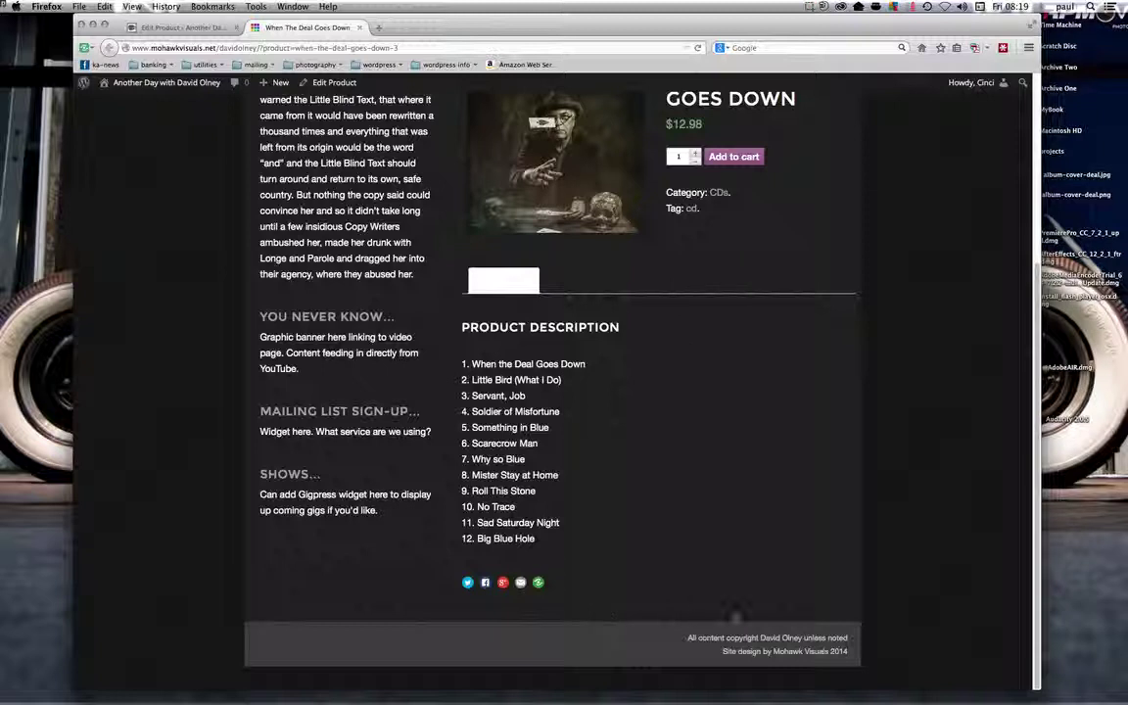
pyautogui.scroll(-2, 636, 549)
pyautogui.moveTo(1040, 478); pyautogui.dragTo(1040, 253)
pyautogui.scroll(-2, 965, 322)
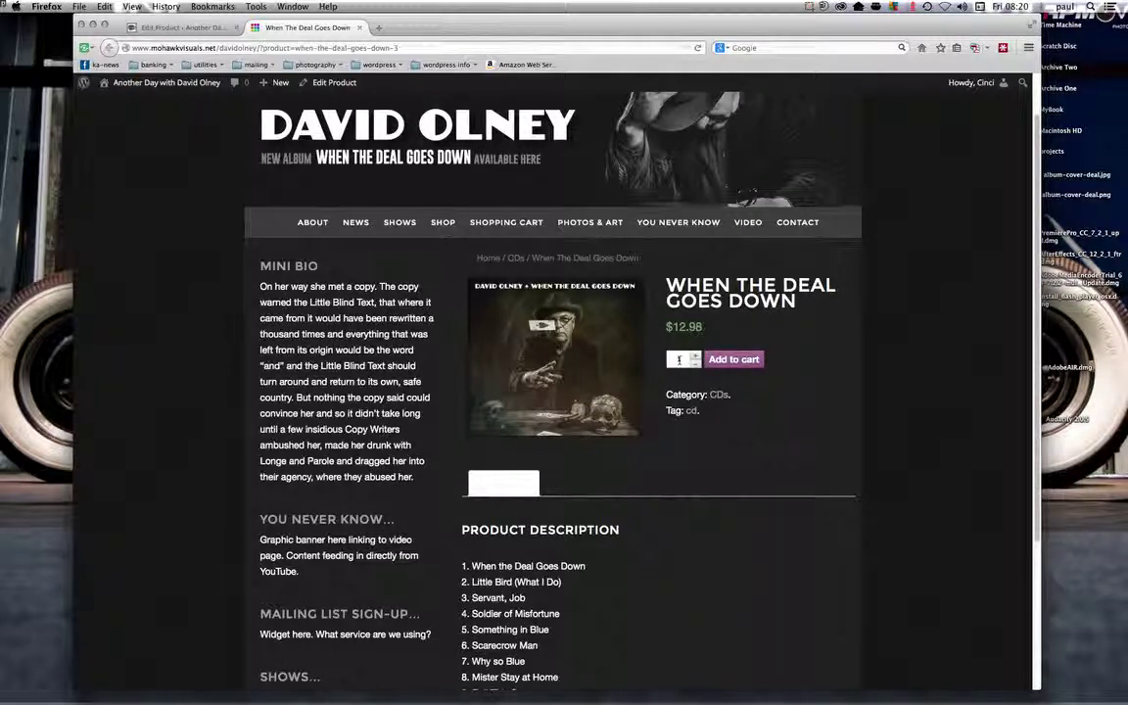
# - Raise the order quantity to 7 on the product page and add the CD to the cart
pyautogui.click(689, 359)
pyautogui.click(695, 356)
pyautogui.click(695, 356)
pyautogui.click(696, 356)
pyautogui.click(748, 362)
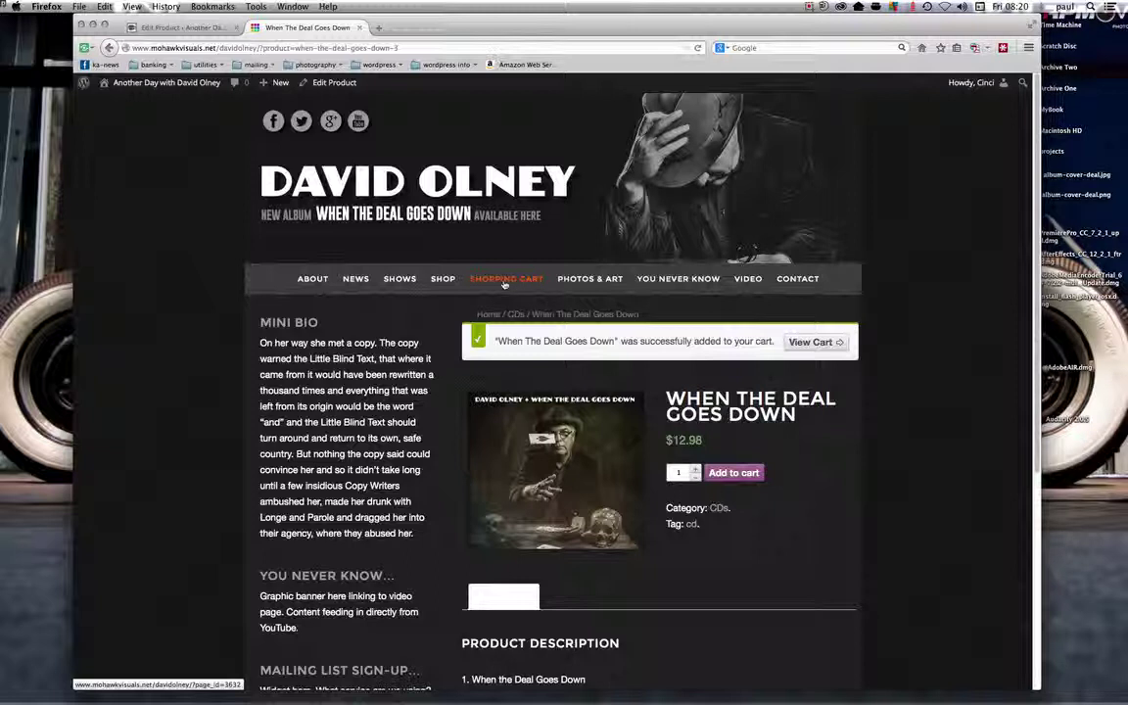
# - Open the shopping cart and examine the CD's line item and the cart totals
pyautogui.click(442, 280)
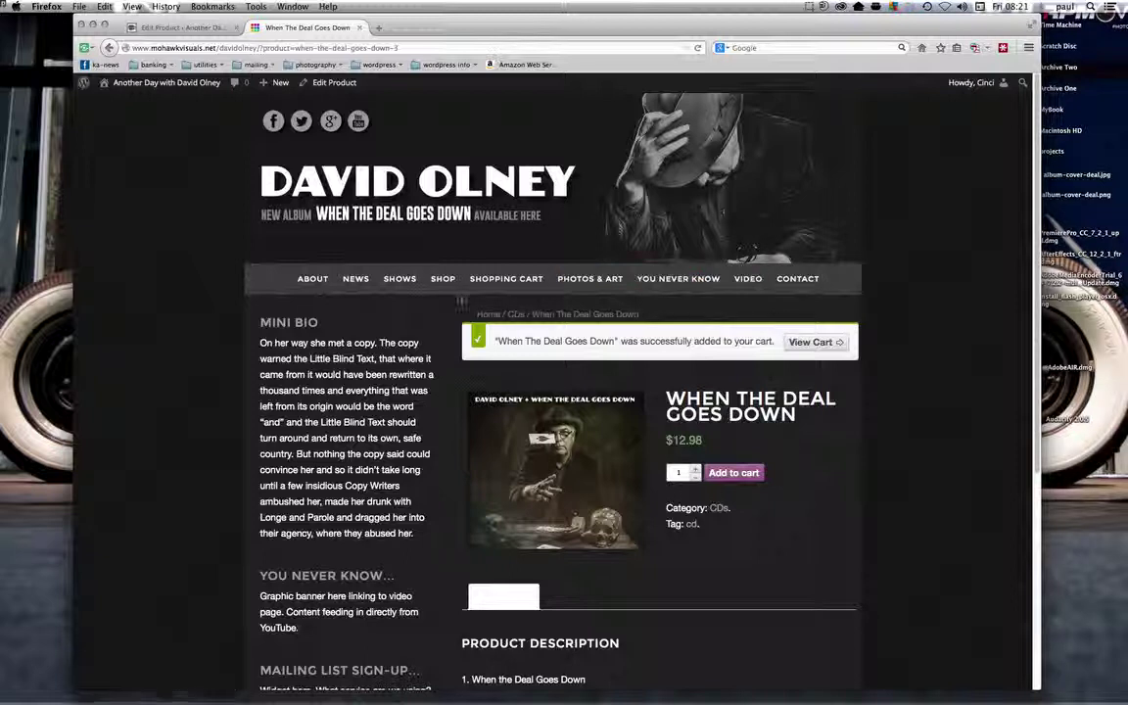
pyautogui.click(807, 342)
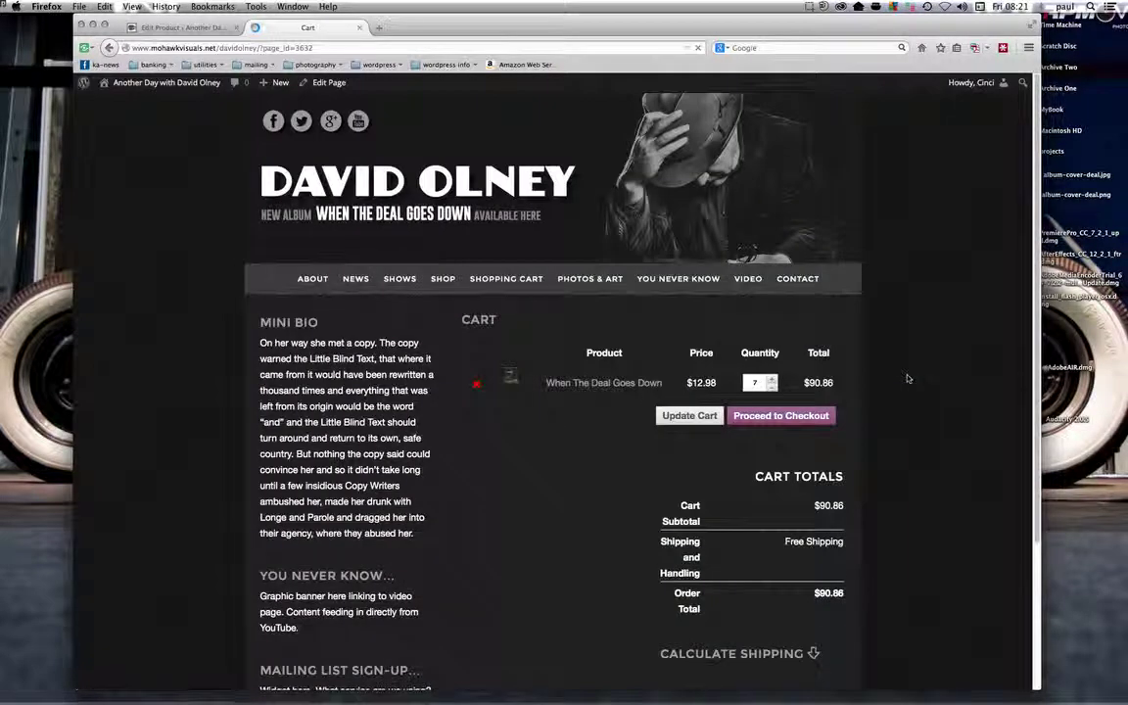
pyautogui.moveTo(1032, 224); pyautogui.dragTo(1035, 316)
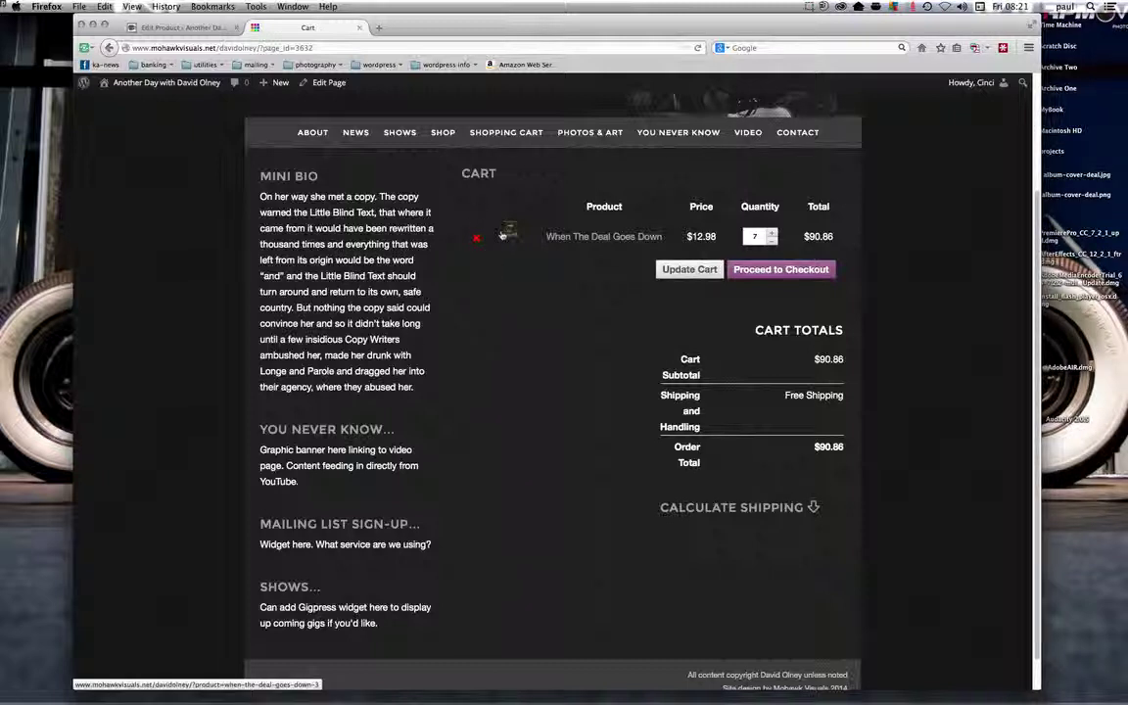
# - Reduce the CD's quantity in the cart to 1 and update the cart
pyautogui.click(772, 240)
pyautogui.click(772, 240)
pyautogui.click(772, 240)
pyautogui.click(772, 239)
pyautogui.click(772, 240)
pyautogui.click(691, 271)
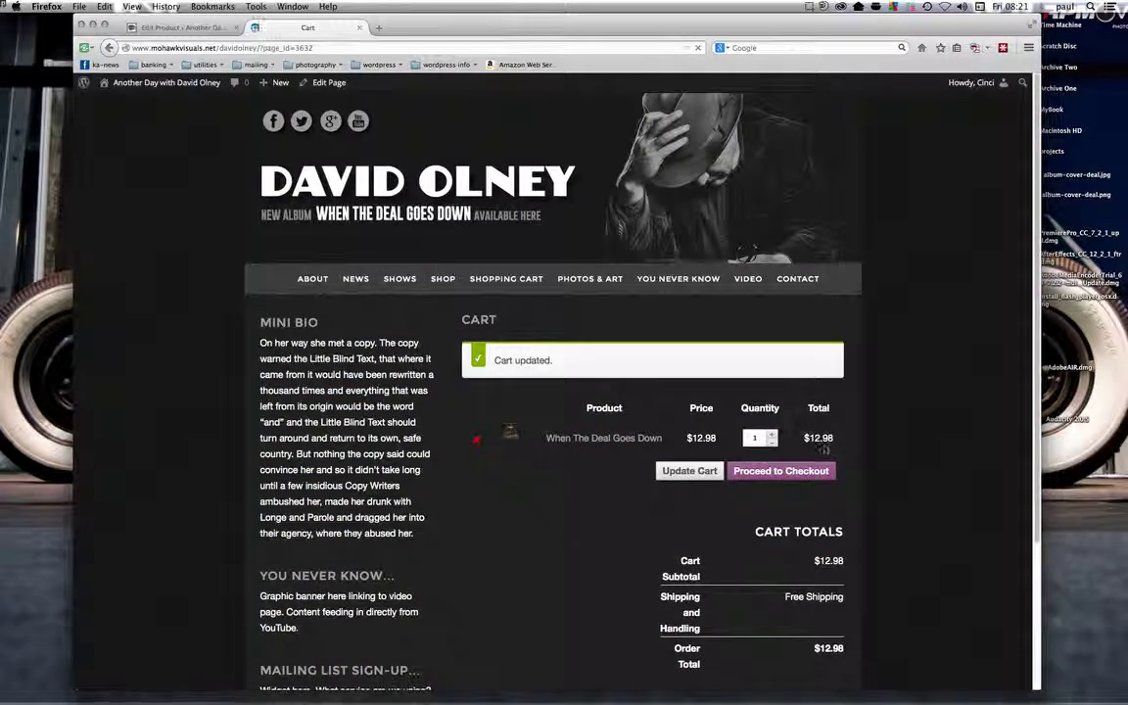
# - Calculate the cart's shipping for United Kingdom (UK) and update the totals
pyautogui.scroll(-4, 1037, 305)
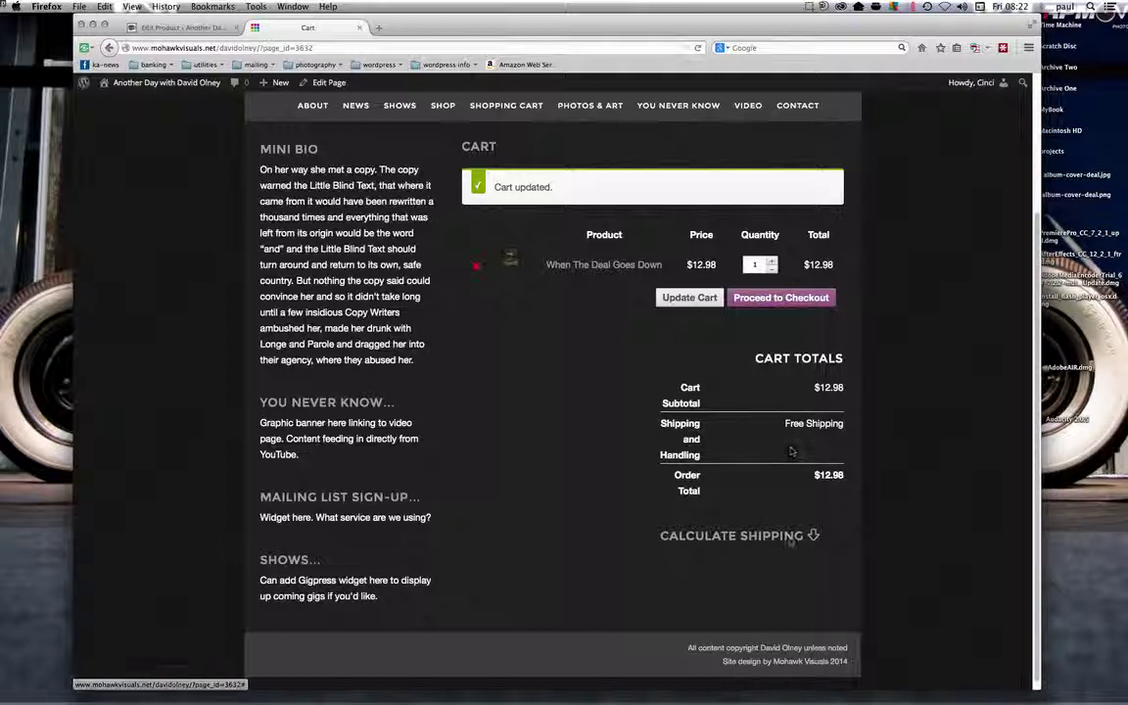
pyautogui.click(772, 537)
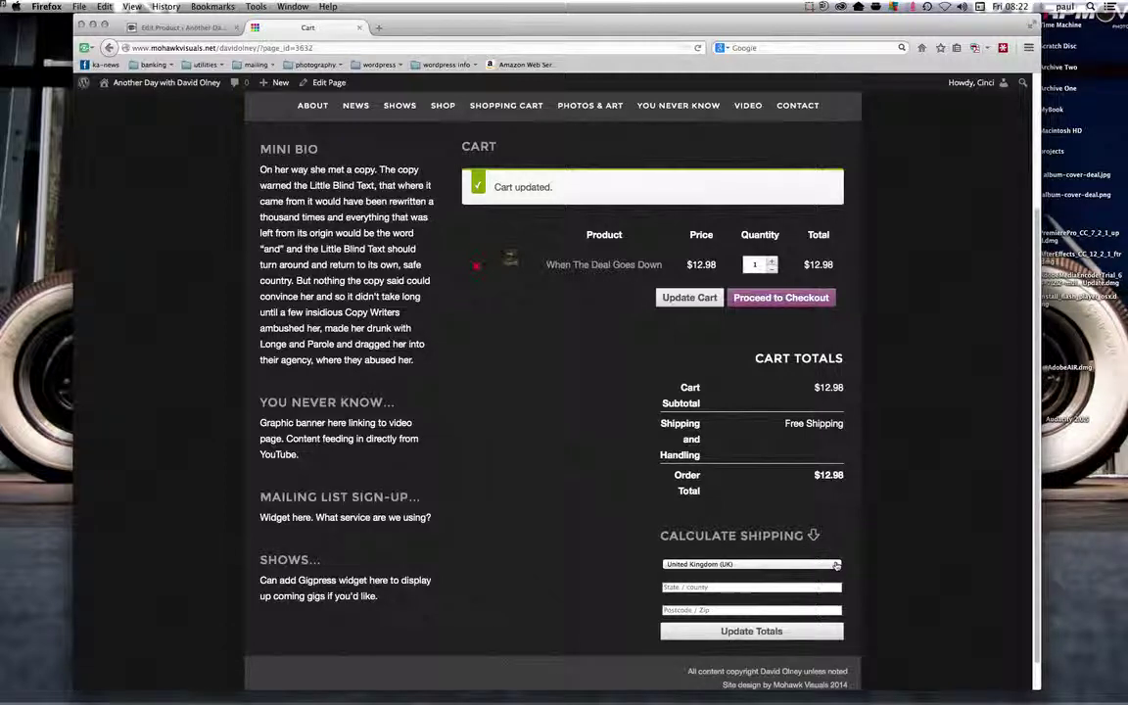
pyautogui.click(836, 566)
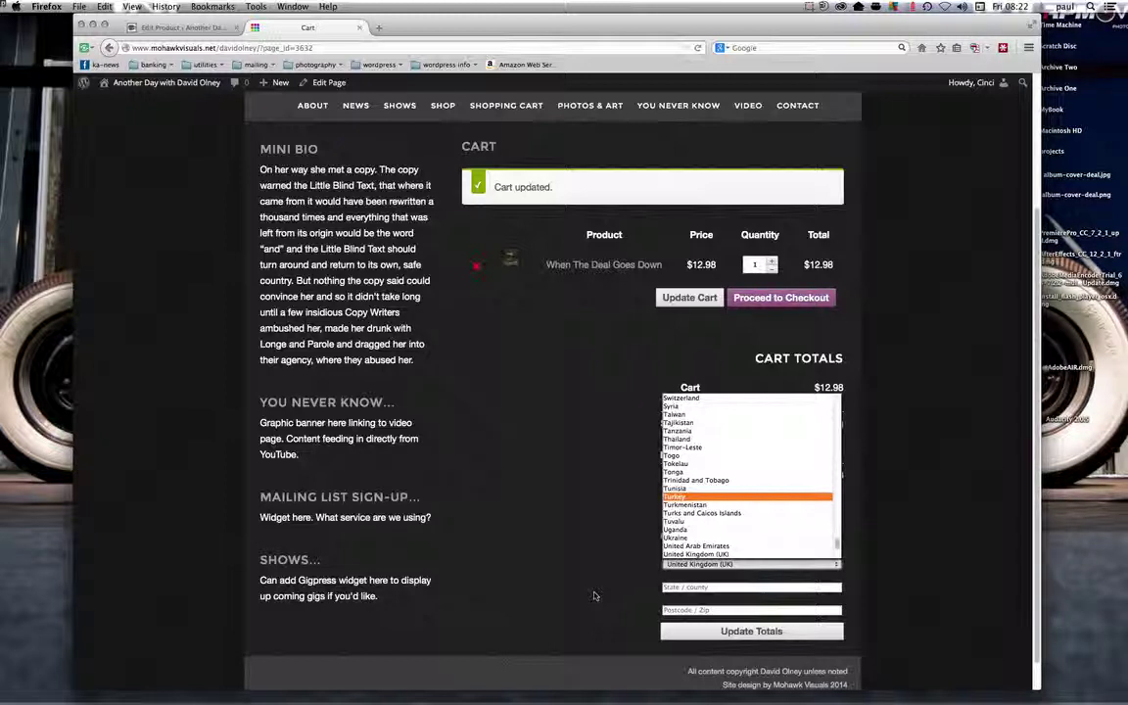
pyautogui.click(709, 555)
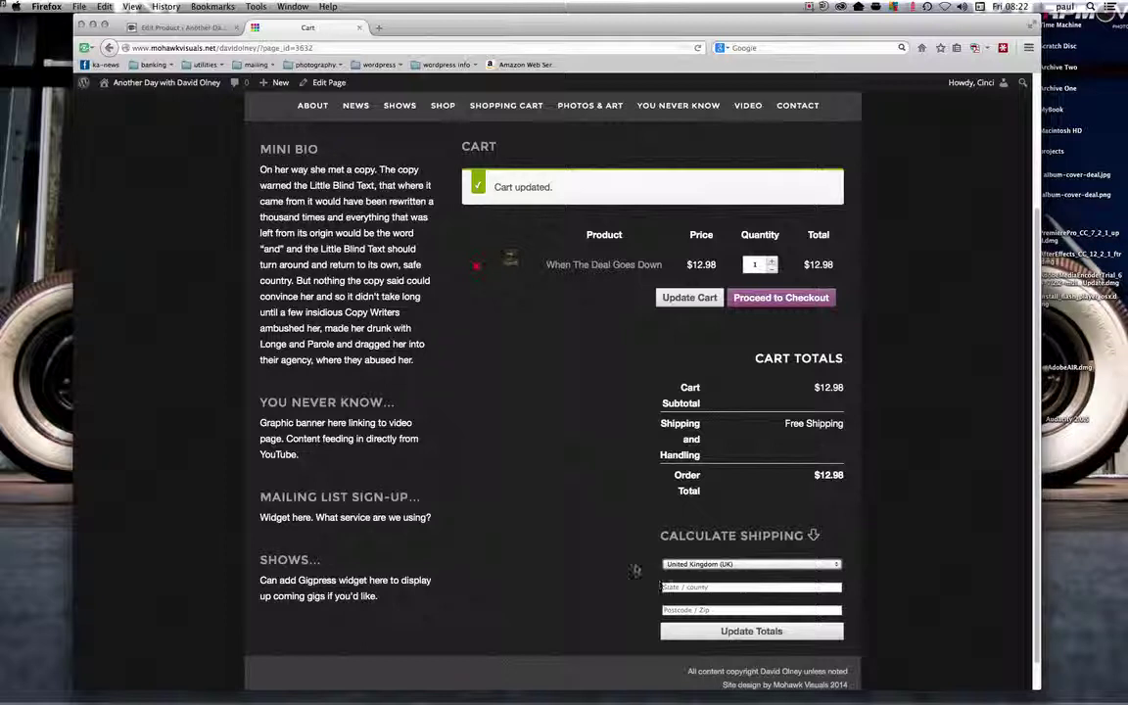
pyautogui.click(752, 633)
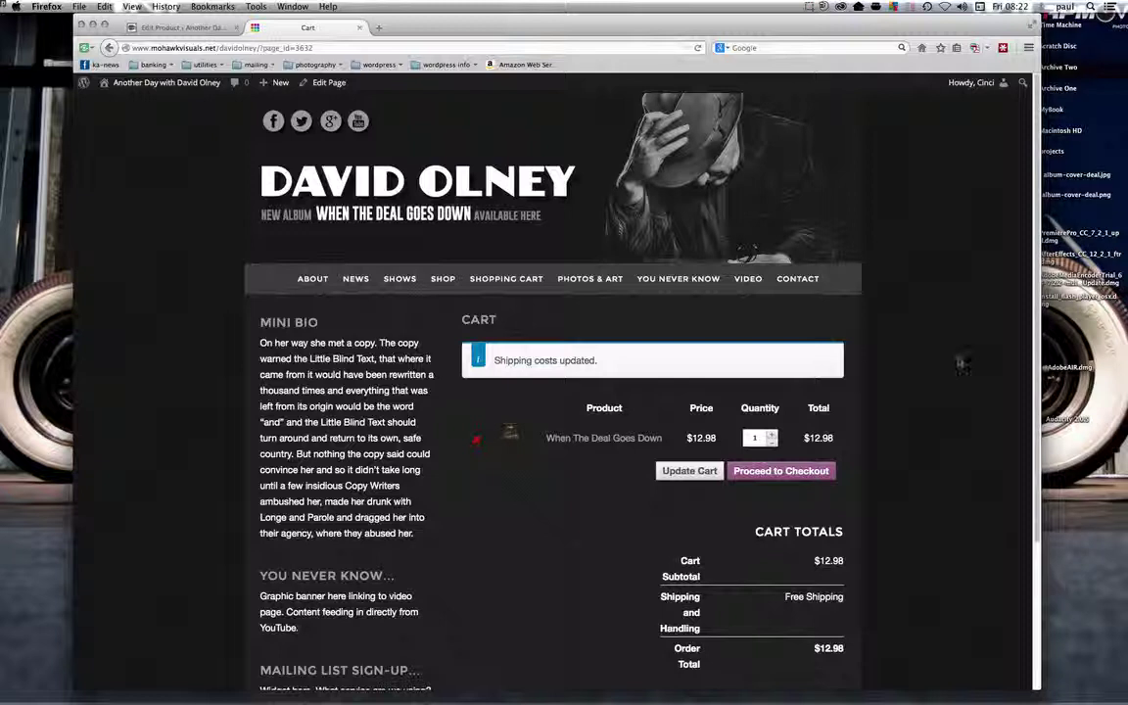
# - Proceed to checkout, review the billing and order sections, and select the prefilled email address
pyautogui.scroll(-1, 934, 282)
pyautogui.scroll(-3, 587, 391)
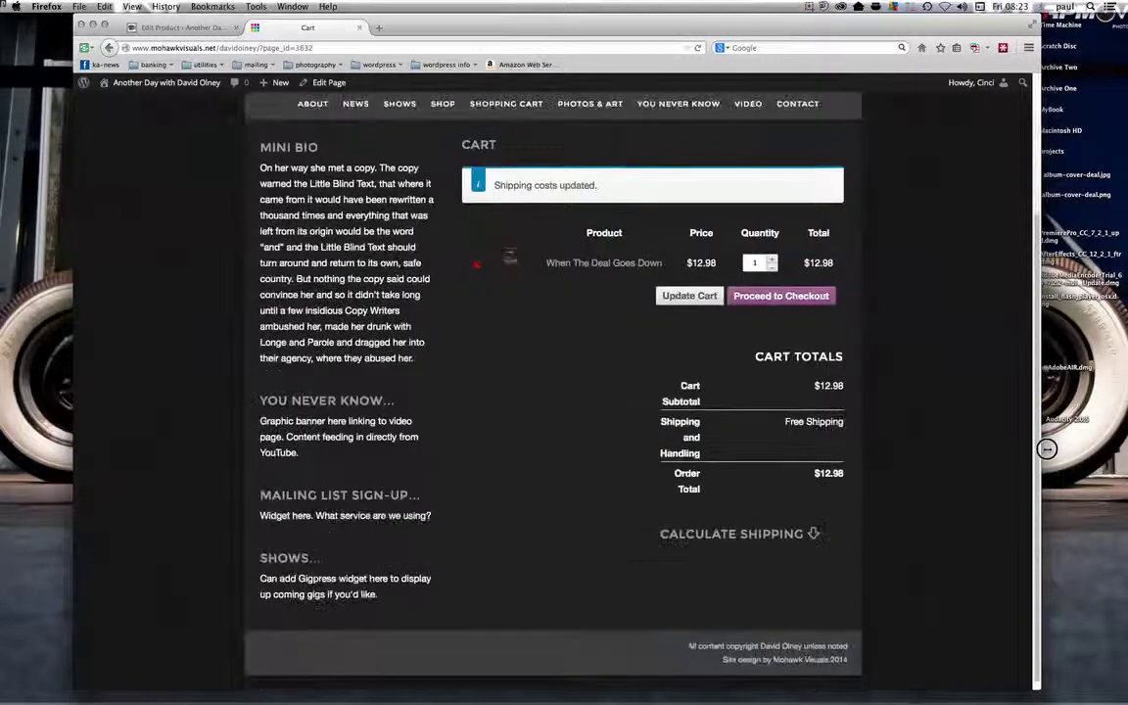
pyautogui.scroll(2, 588, 392)
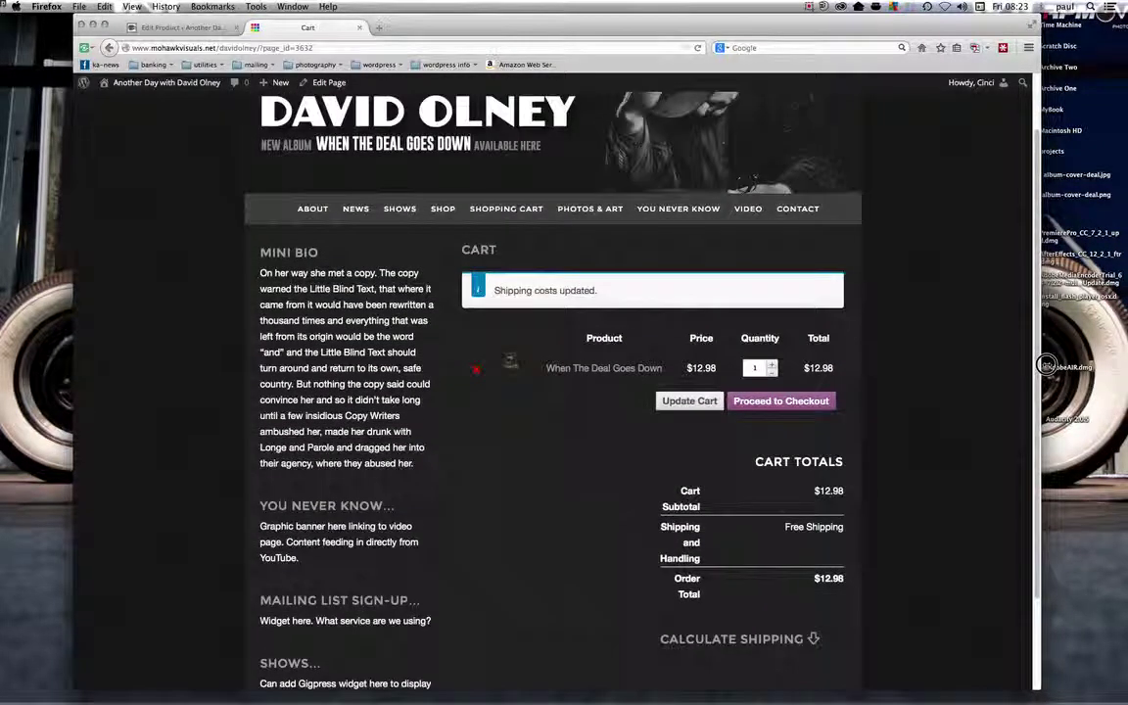
pyautogui.click(776, 405)
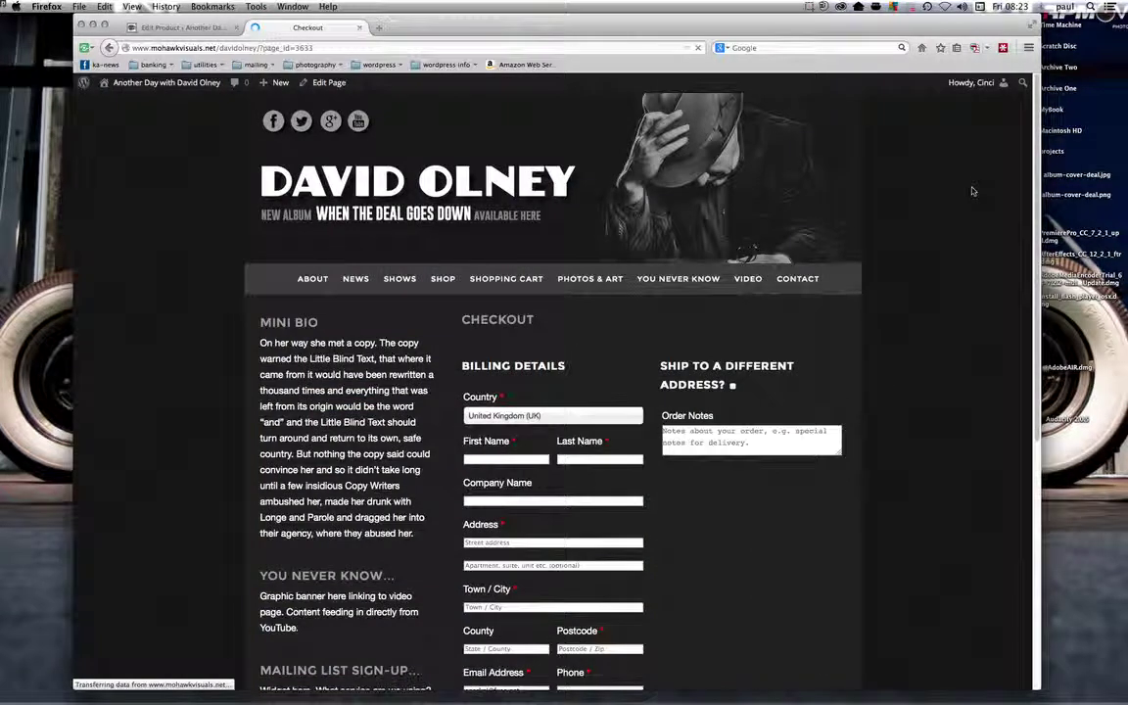
pyautogui.scroll(-1, 1035, 252)
pyautogui.scroll(-3, 1035, 253)
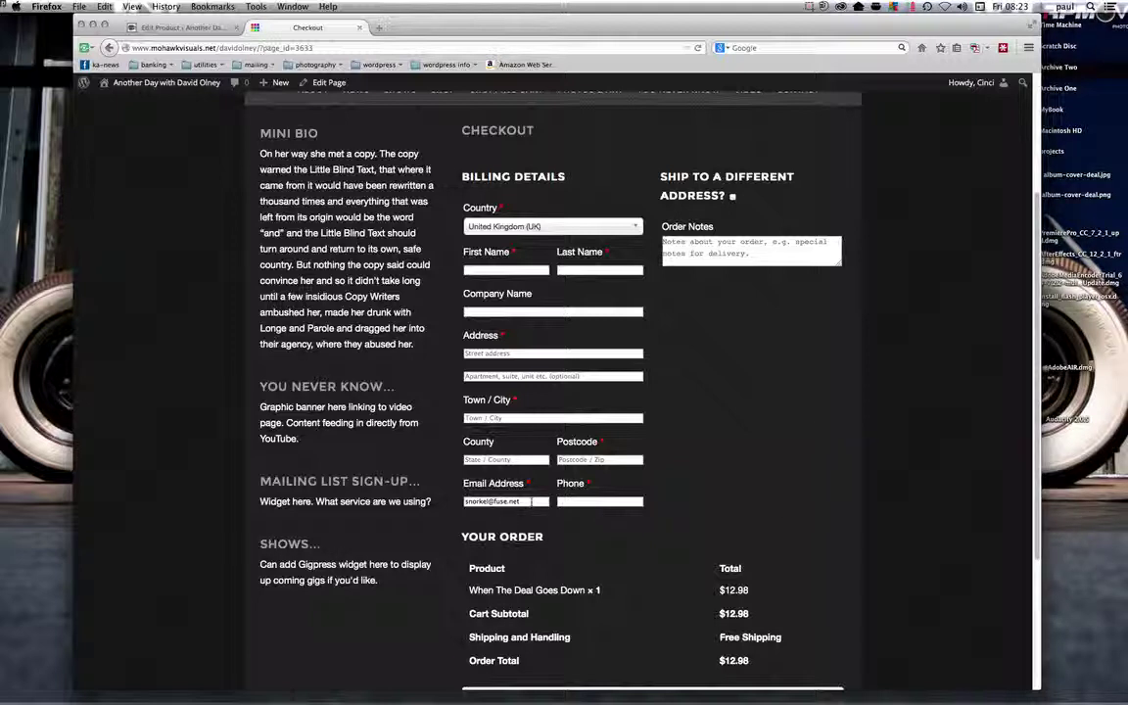
pyautogui.tripleClick(532, 501)
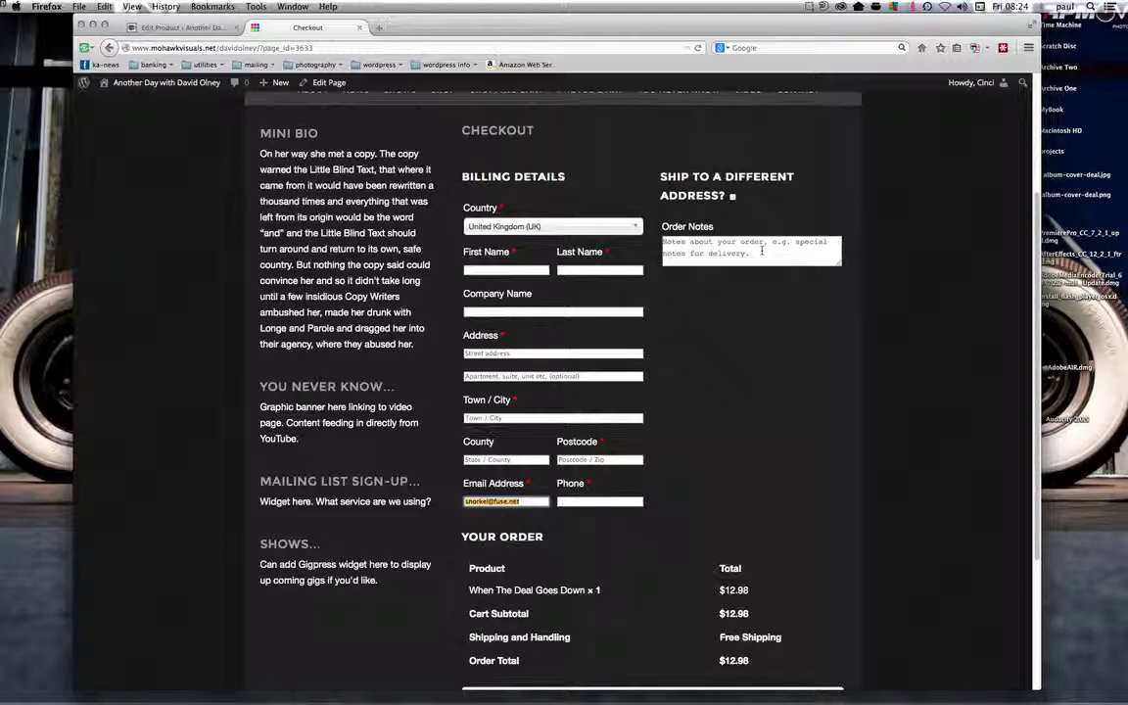
# - Show and hide the separate shipping address form at checkout, and review the order summary and PayPal payment section
pyautogui.click(732, 197)
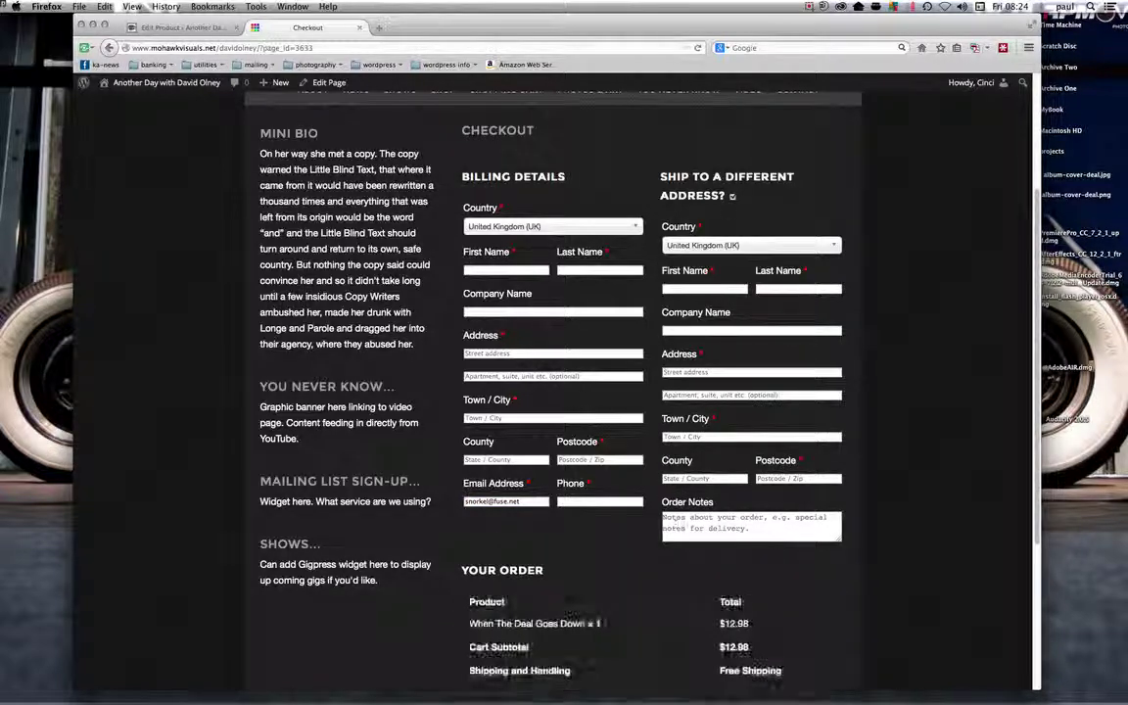
pyautogui.click(732, 197)
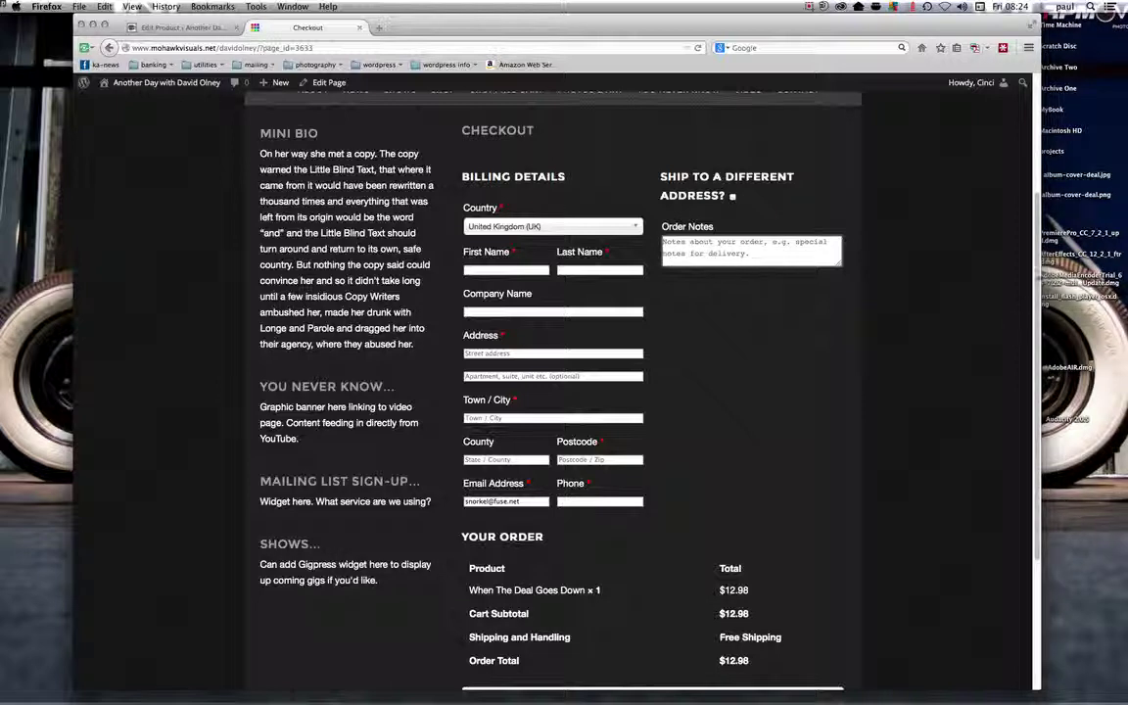
pyautogui.scroll(-5, 1032, 403)
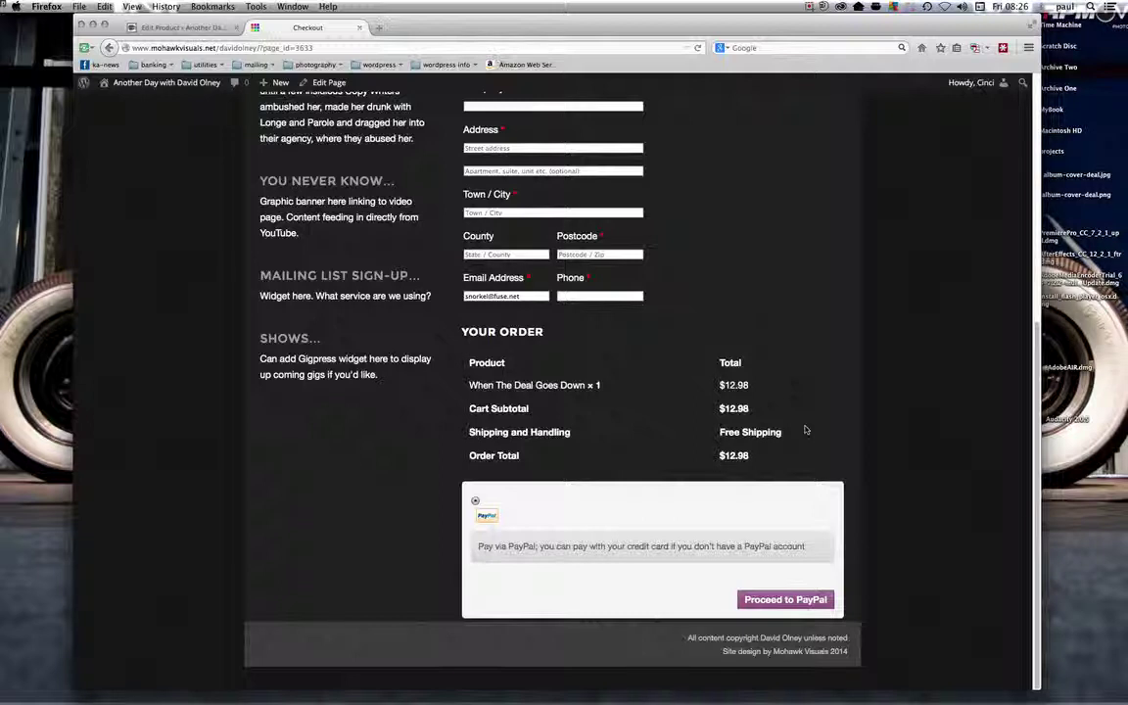
pyautogui.scroll(3, 806, 430)
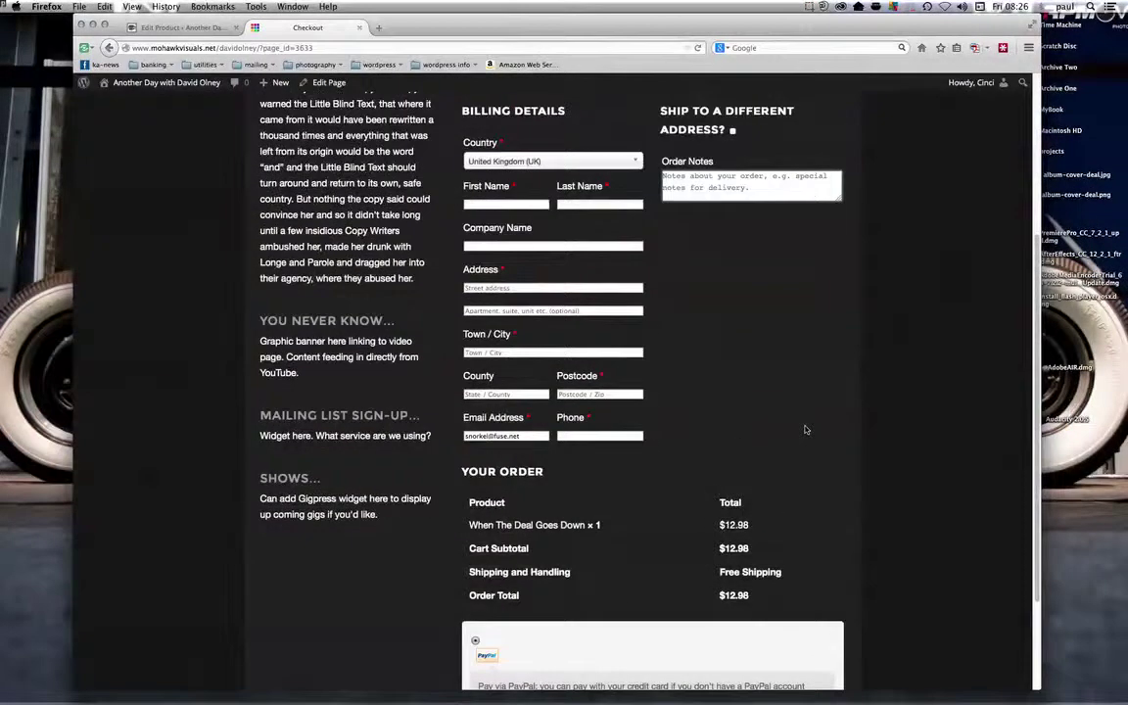
# - Open the site's Shop page and look over the product listing
pyautogui.scroll(5, 806, 430)
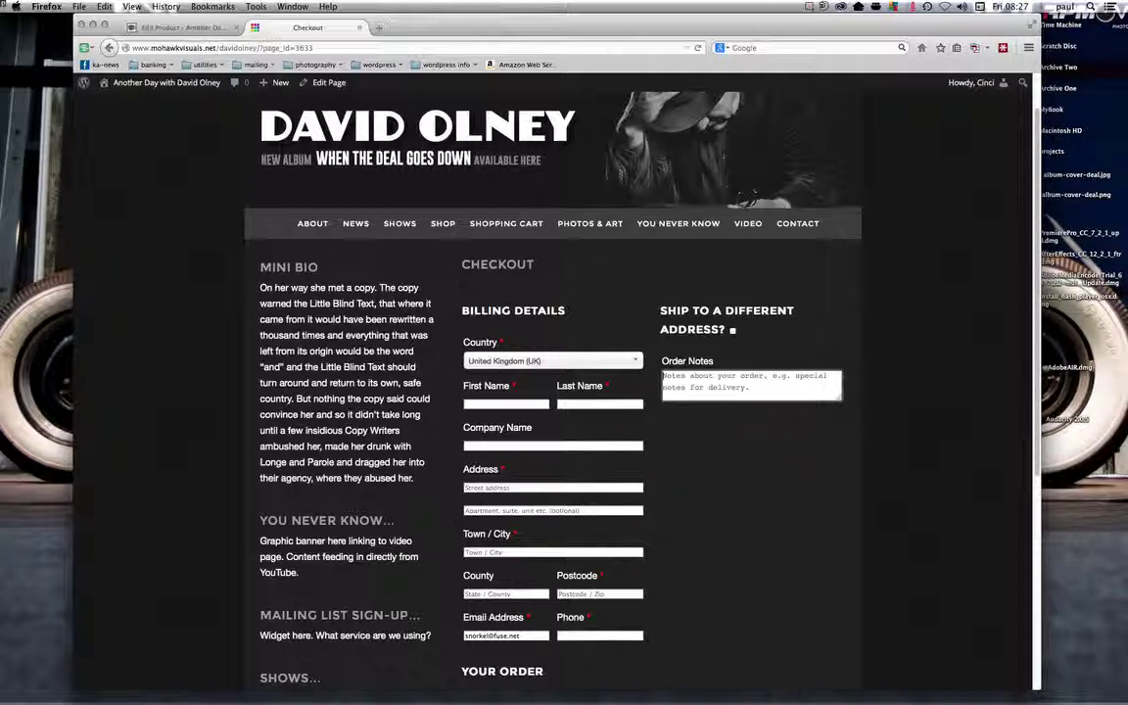
pyautogui.click(445, 224)
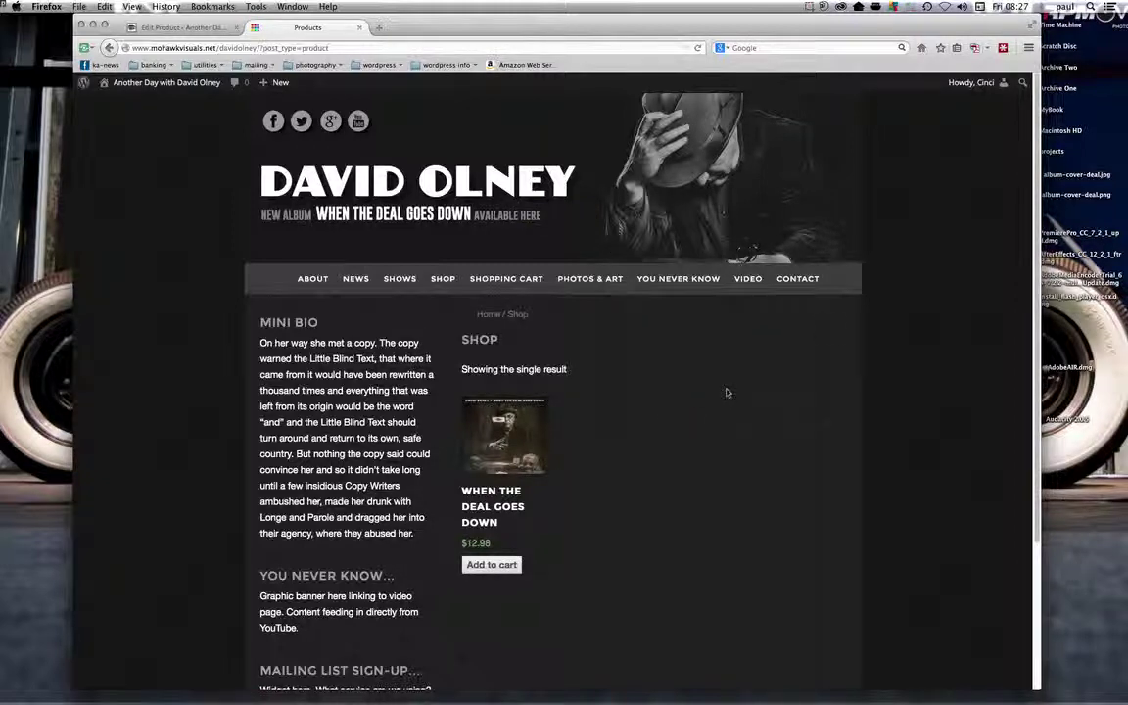
pyautogui.scroll(-3, 940, 161)
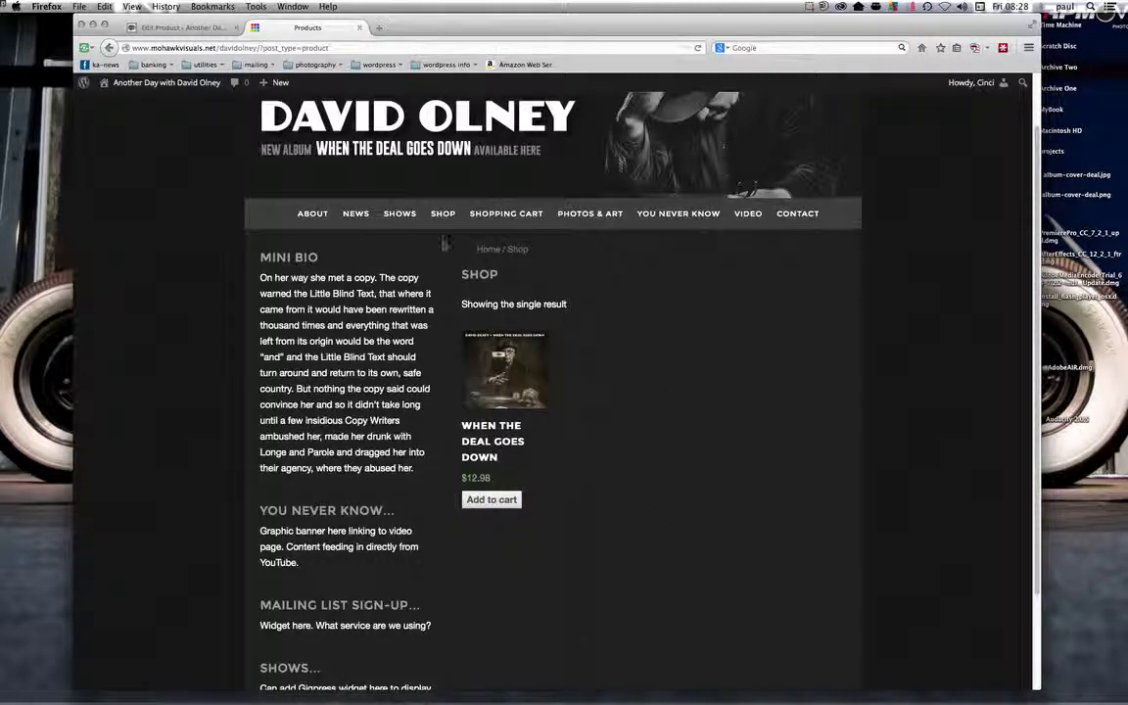
# - Return to the product admin, go to the product categories and open the CDs category for editing
pyautogui.click(196, 30)
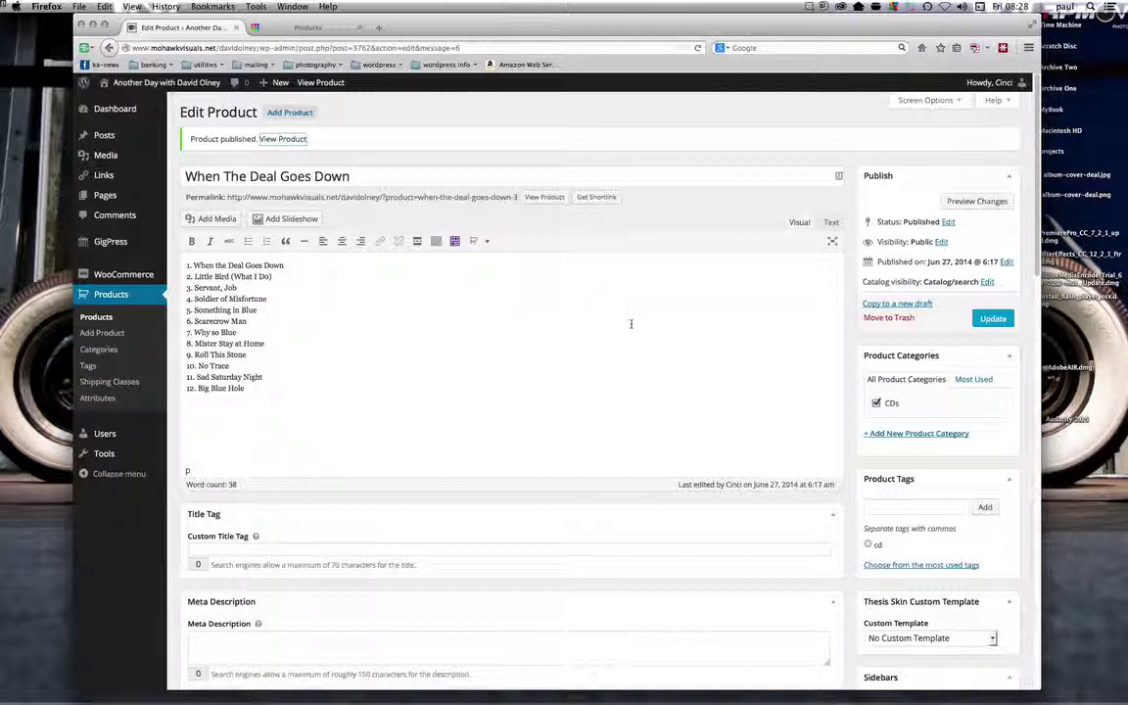
pyautogui.click(100, 351)
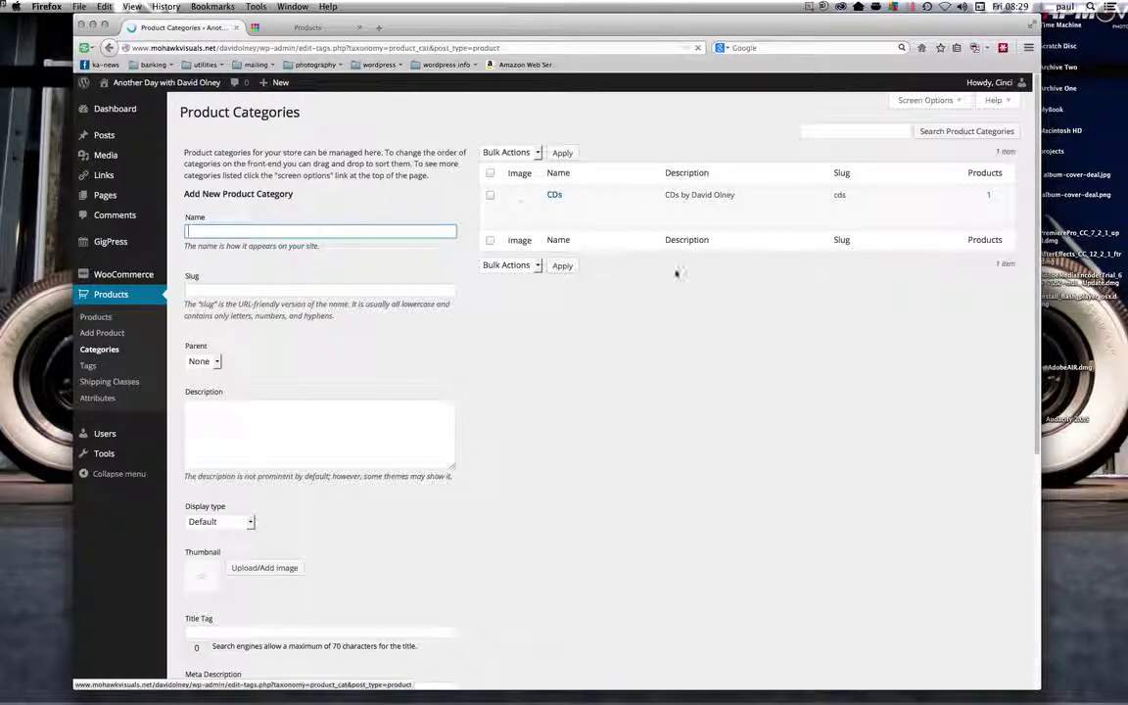
pyautogui.moveTo(573, 204)
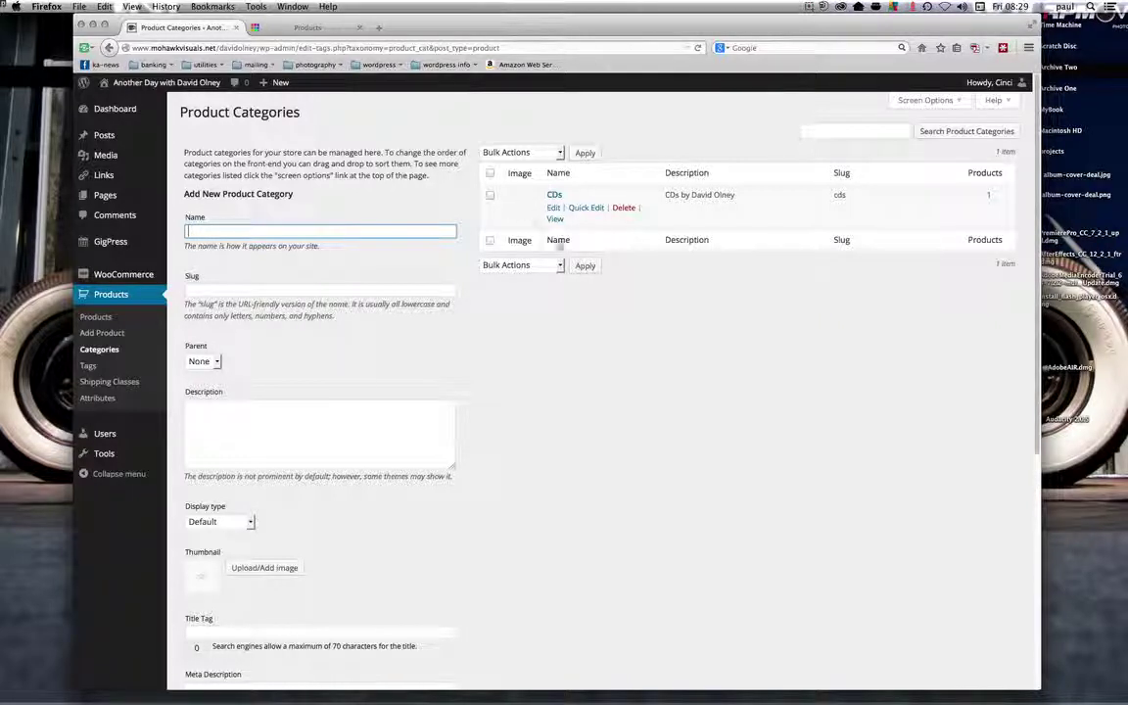
pyautogui.click(554, 209)
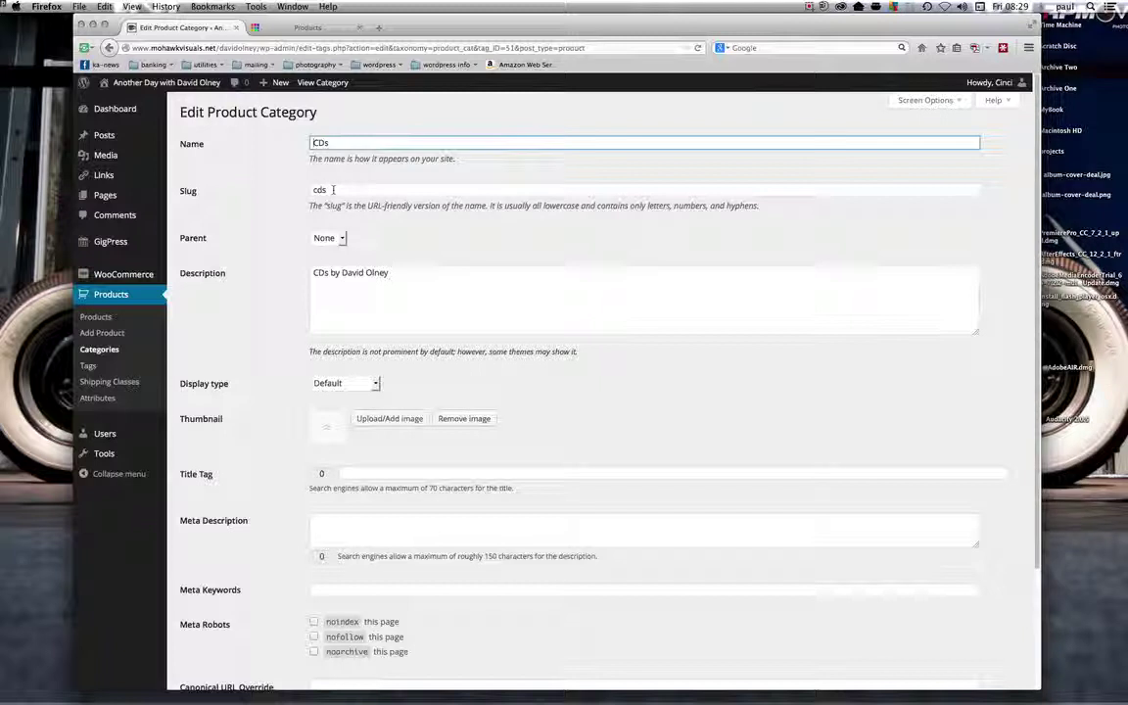
# - Check the parent and display type options of the CDs category, keeping None and Default
pyautogui.moveTo(265, 83)
pyautogui.click(342, 239)
pyautogui.click(324, 252)
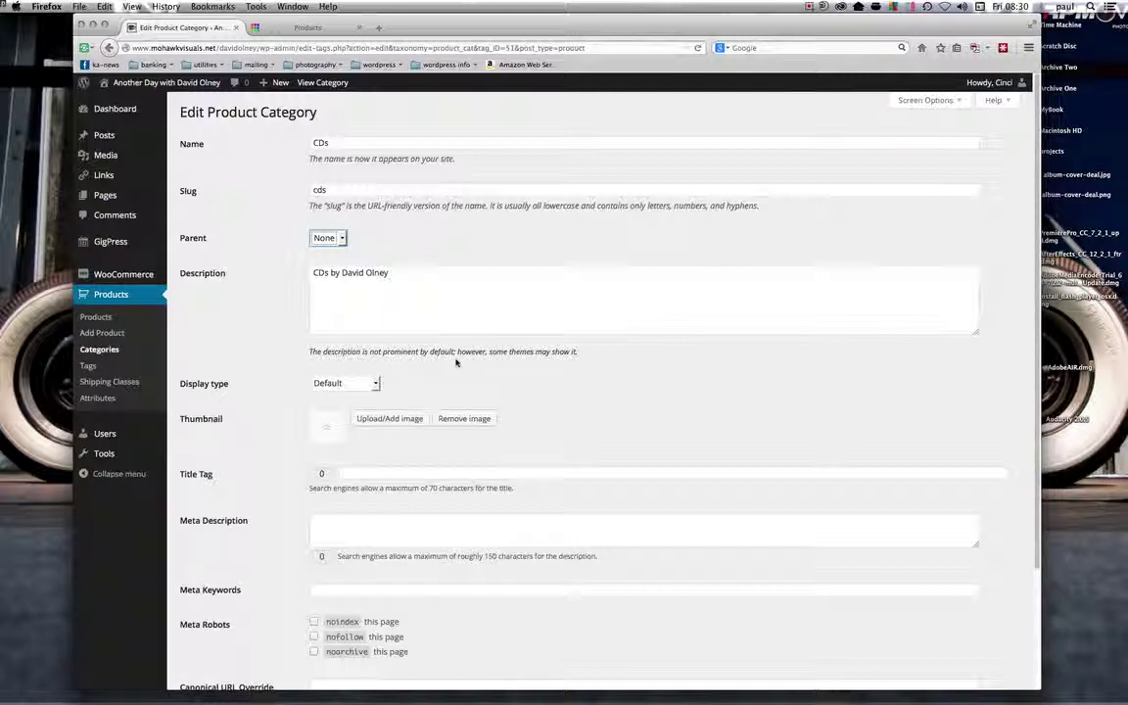
pyautogui.click(372, 383)
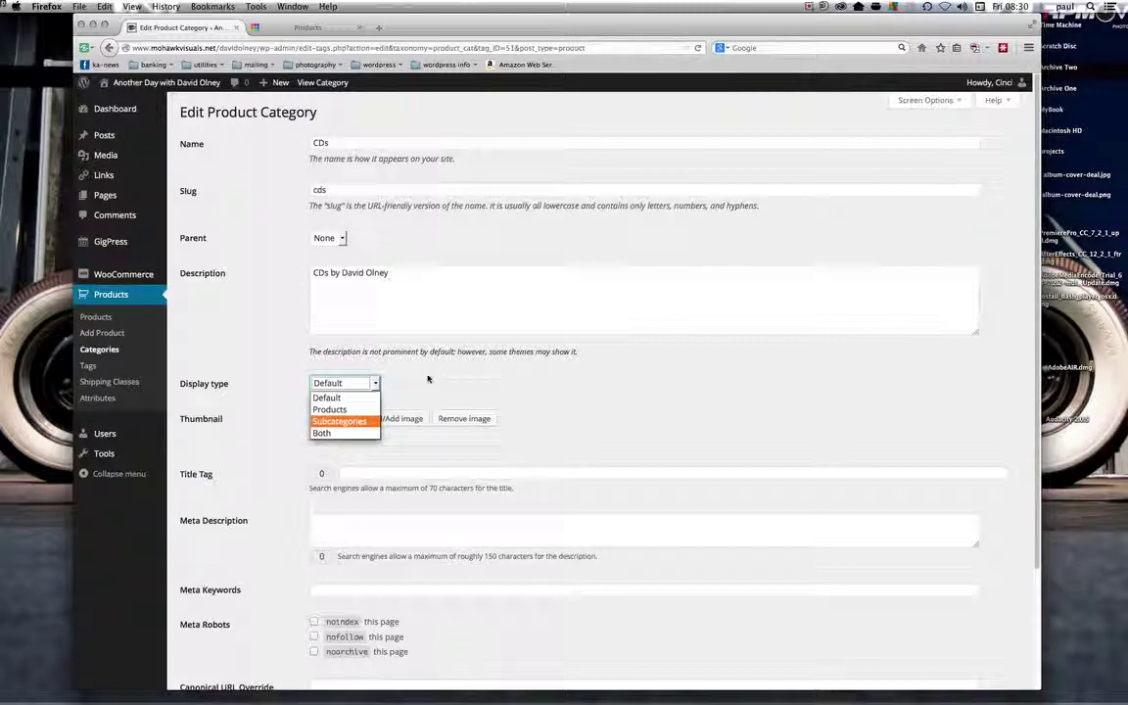
pyautogui.click(492, 386)
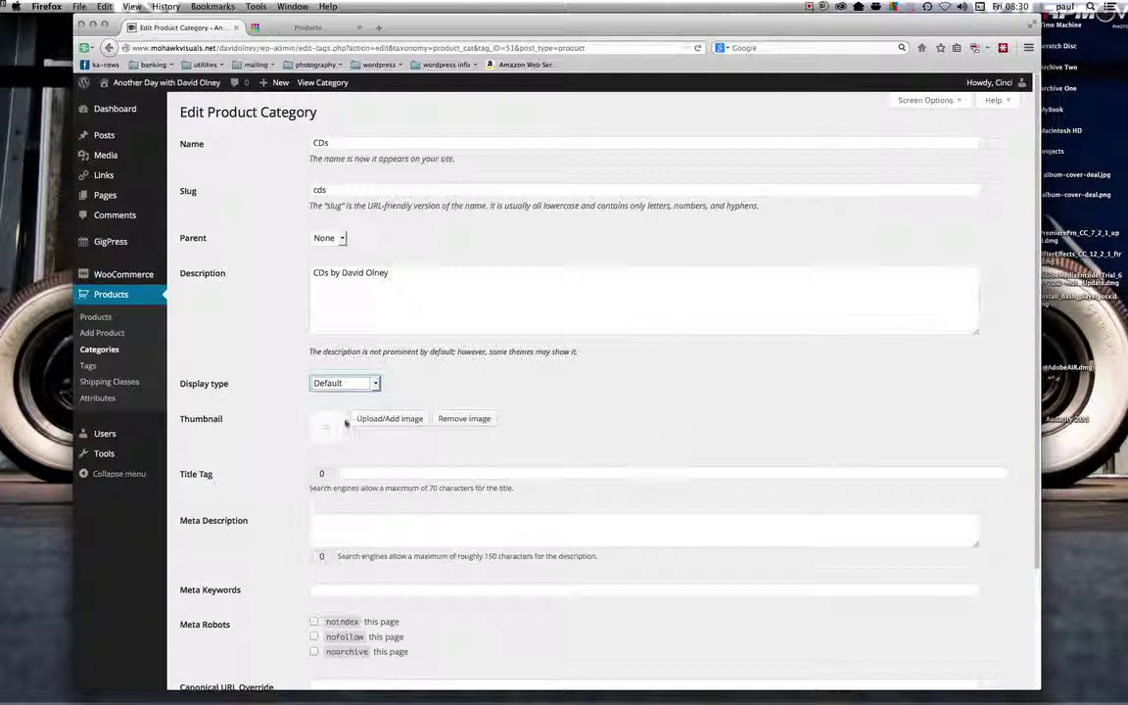
# - Set the CDs category thumbnail to album-cover-deal1.jpg from the media library
pyautogui.click(380, 419)
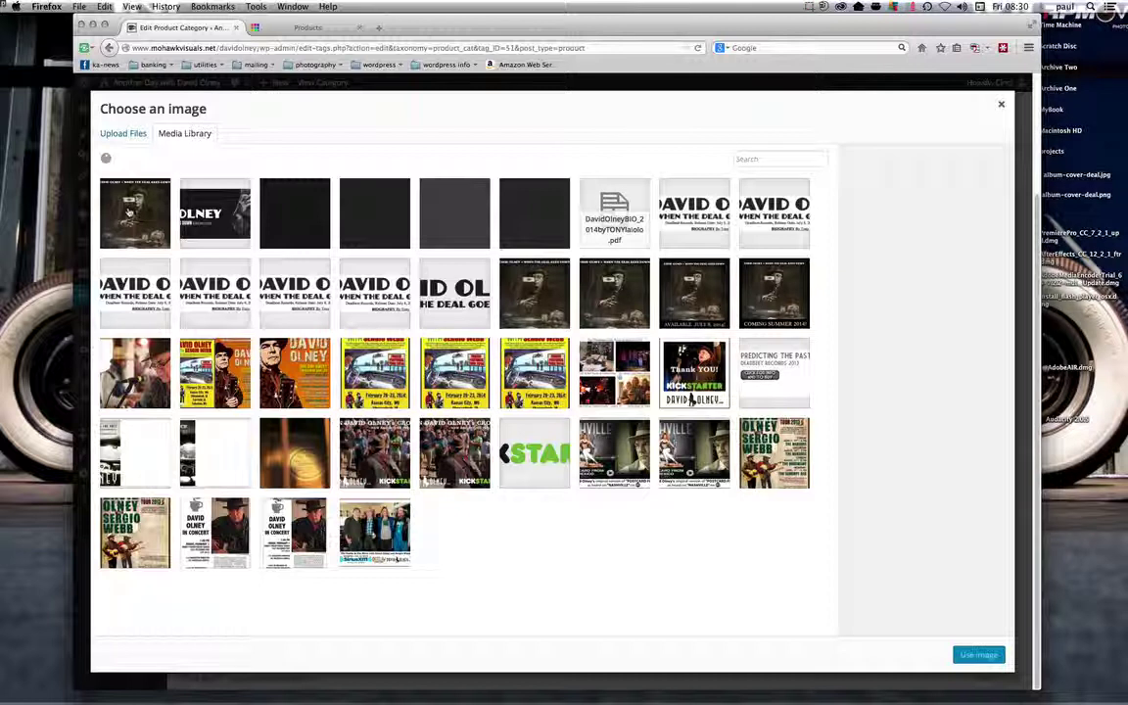
pyautogui.click(128, 212)
pyautogui.click(128, 212)
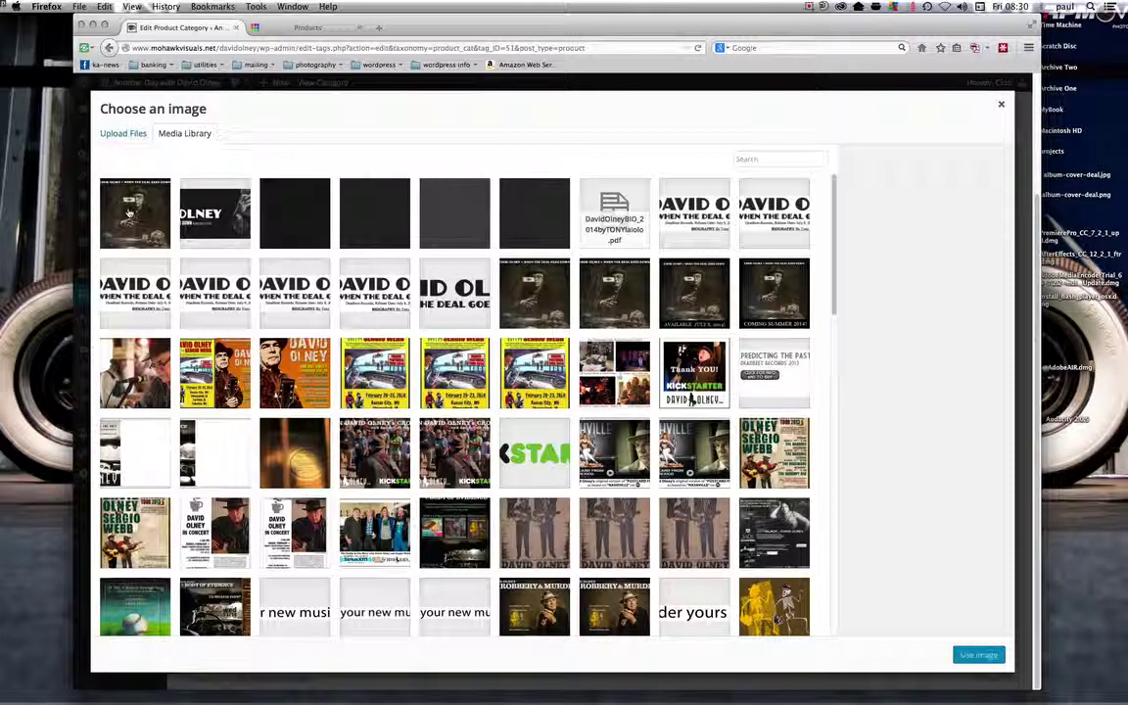
pyautogui.click(128, 213)
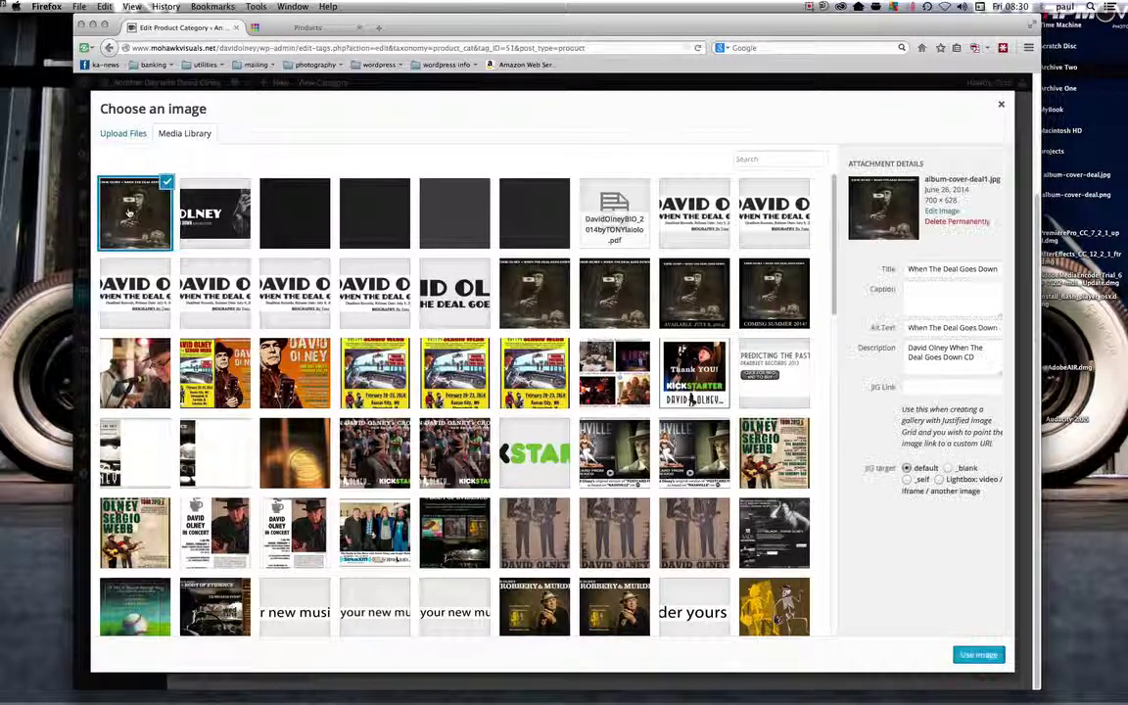
pyautogui.click(968, 656)
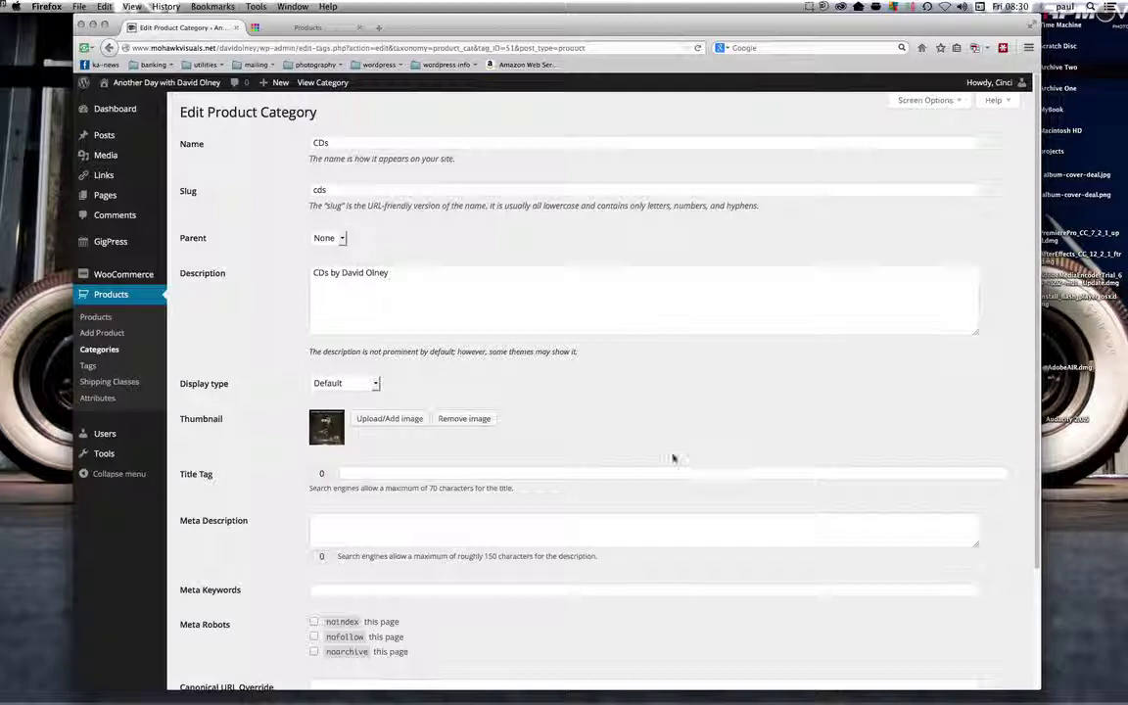
pyautogui.click(387, 475)
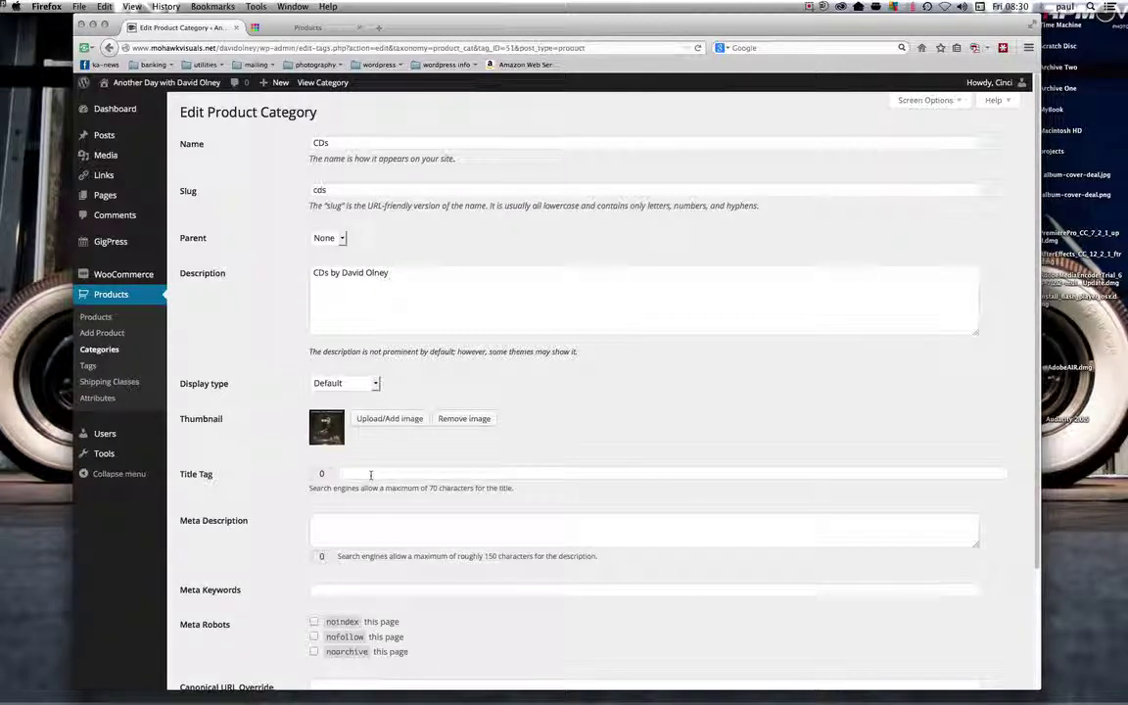
pyautogui.write('When ')
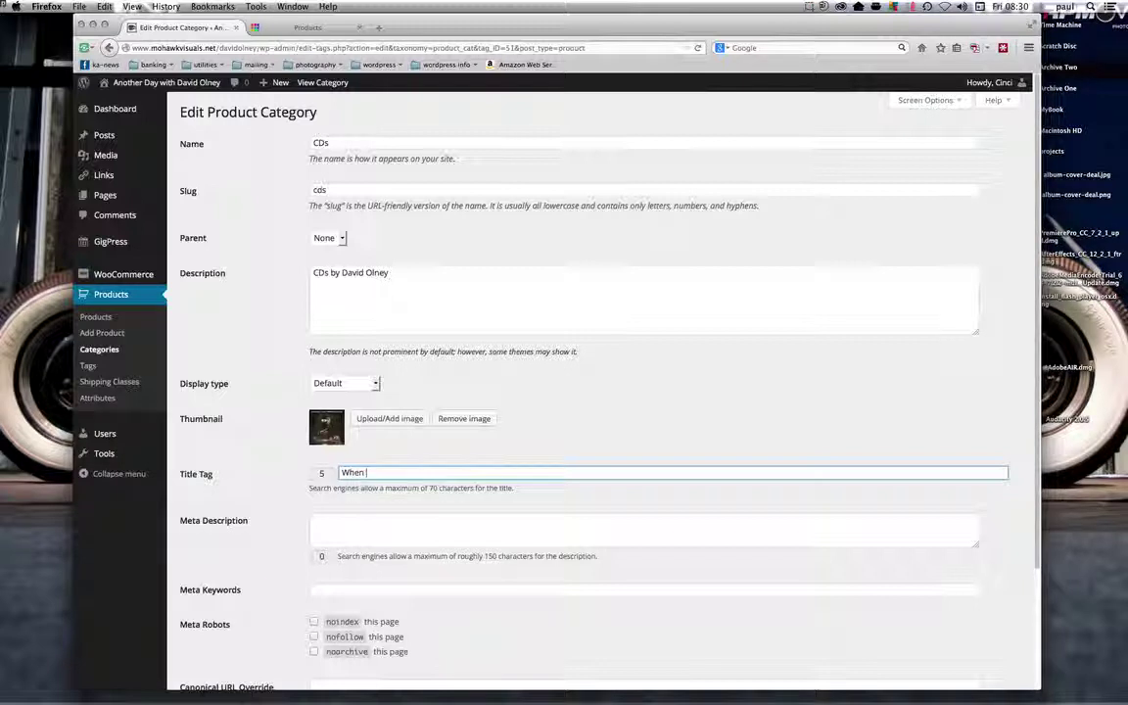
pyautogui.write('The Deal')
pyautogui.press('BackSpace')
pyautogui.press('BackSpace')
pyautogui.press('BackSpace')
pyautogui.press('BackSpace')
pyautogui.press('BackSpace')
pyautogui.press('BackSpace')
pyautogui.press('BackSpace')
pyautogui.press('BackSpace')
pyautogui.press('BackSpace')
pyautogui.press('BackSpace')
pyautogui.press('BackSpace')
pyautogui.press('BackSpace')
pyautogui.press('BackSpace')
pyautogui.press('BackSpace')
# - Enter "David Olney Compact Discs" as the CDs category's title tag
pyautogui.write('David Ol')
pyautogui.write('nl')
pyautogui.write('lney')
pyautogui.write(' CD')
pyautogui.press('BackSpace')
pyautogui.write('ompact Disc')
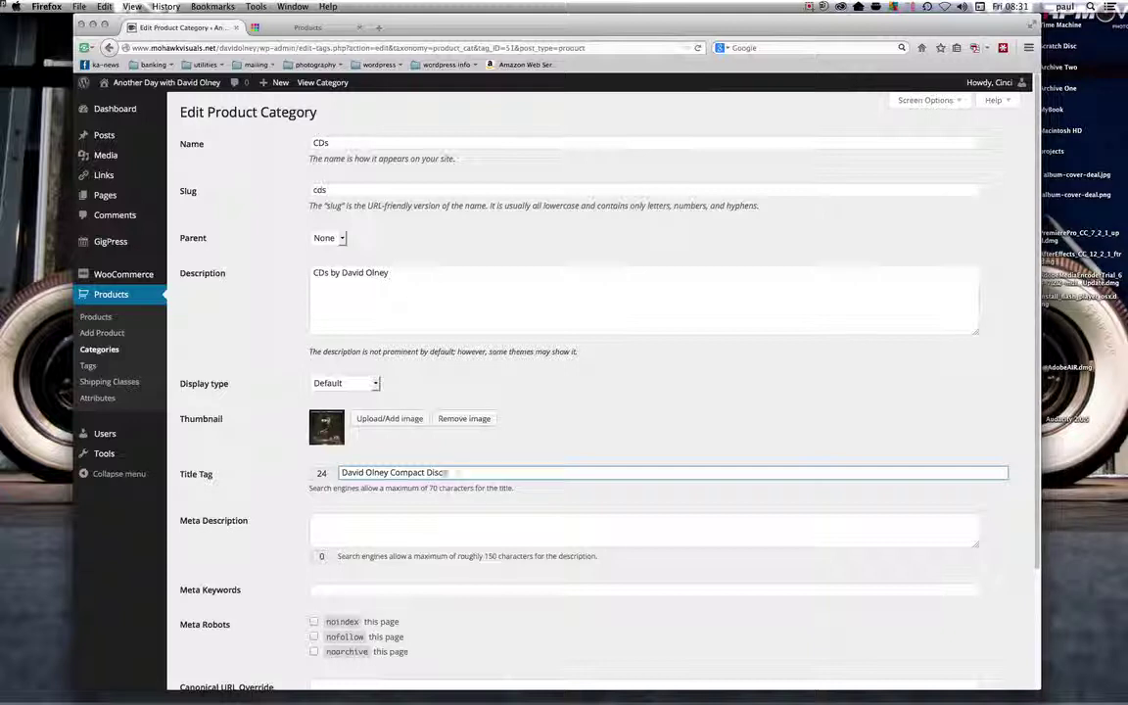
pyautogui.write('s')
# - Copy the title tag into the meta description and reword it to "Music by David Olney, CDs and Vinyl"
pyautogui.click(353, 522)
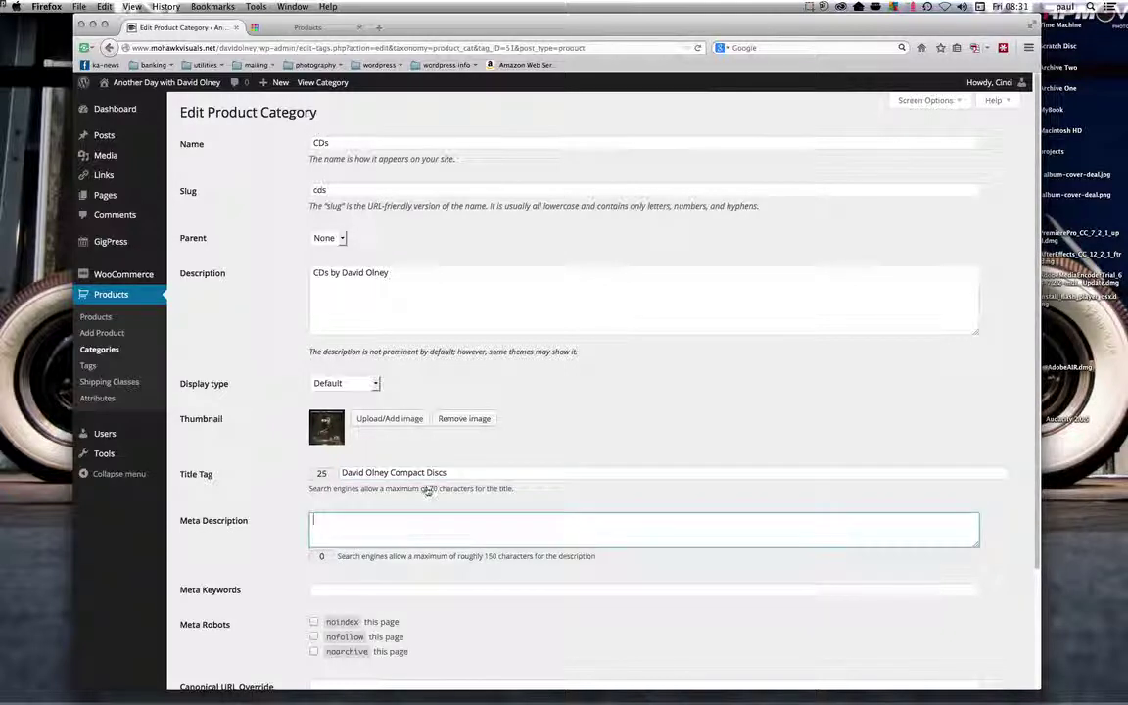
pyautogui.moveTo(449, 473); pyautogui.dragTo(423, 453)
pyautogui.press('super+c')
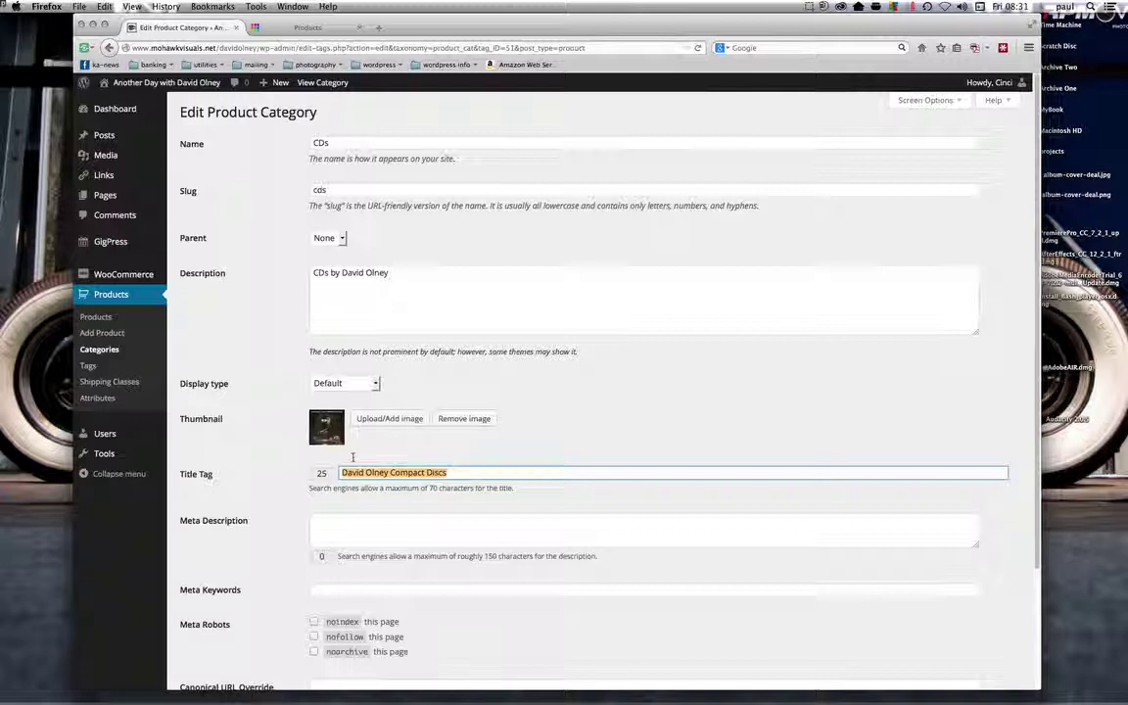
pyautogui.click(424, 526)
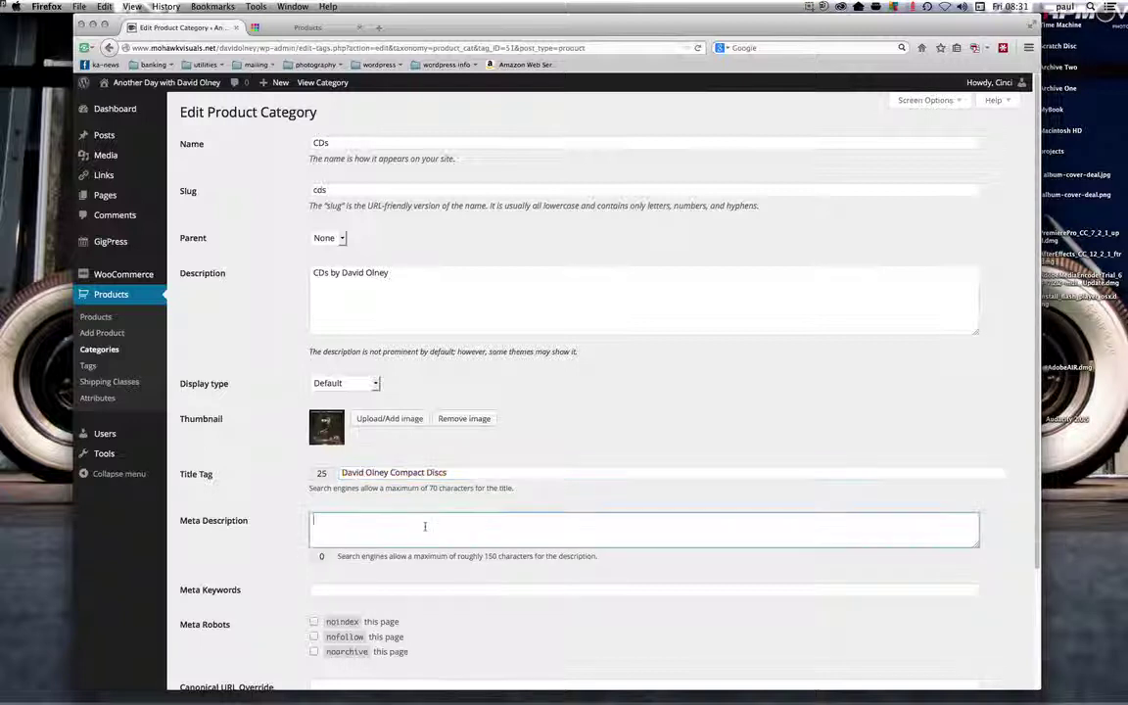
pyautogui.press('super+v')
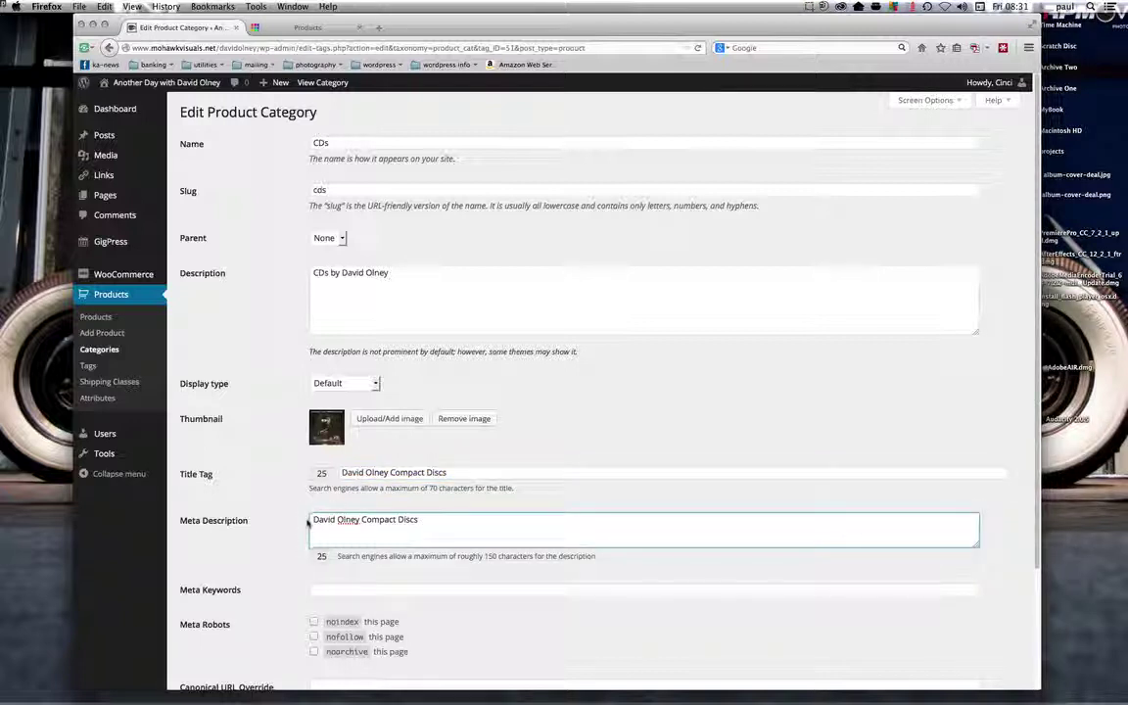
pyautogui.write('Mus')
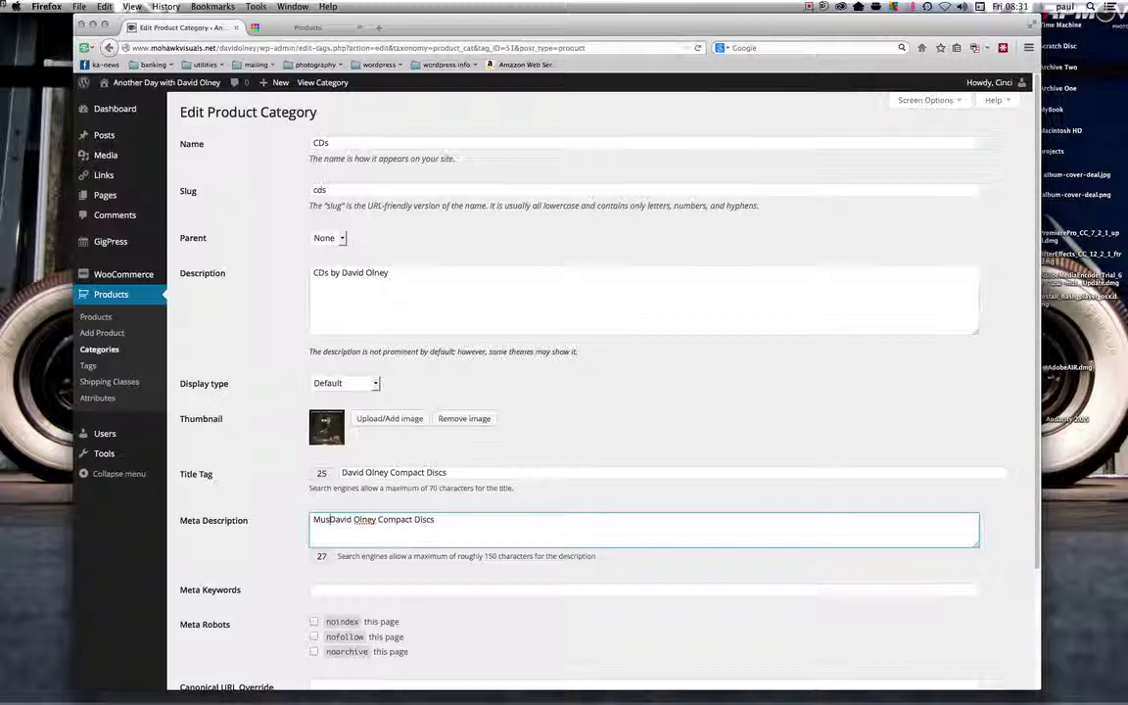
pyautogui.write('ic ')
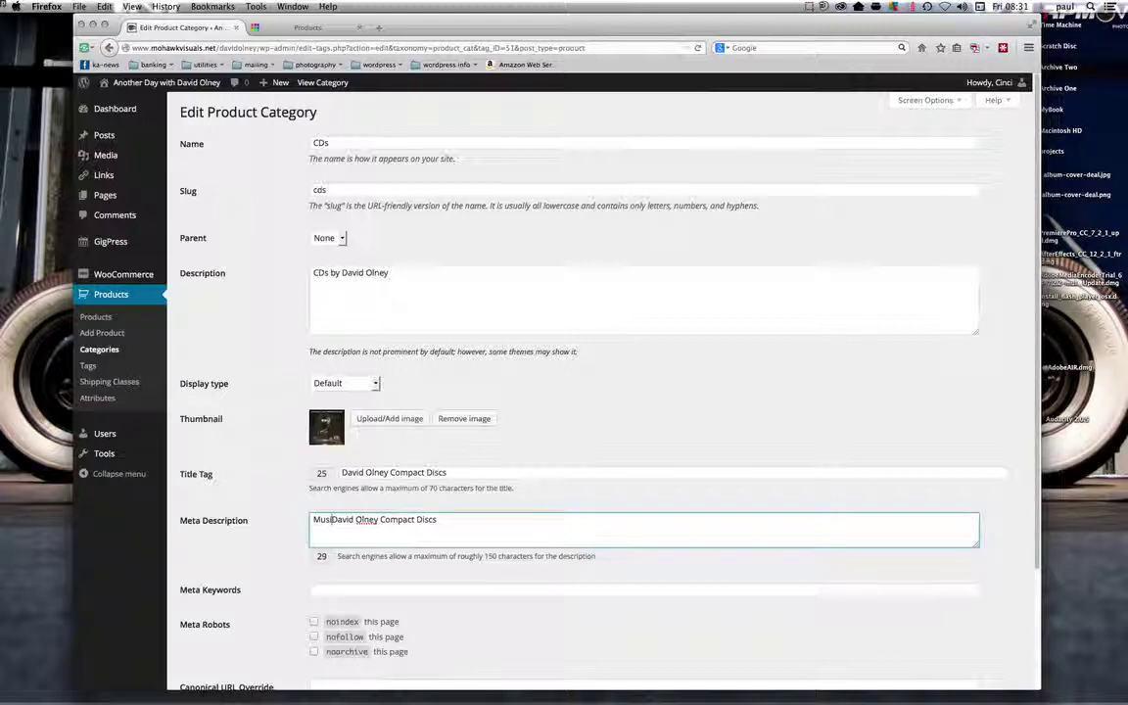
pyautogui.write('by')
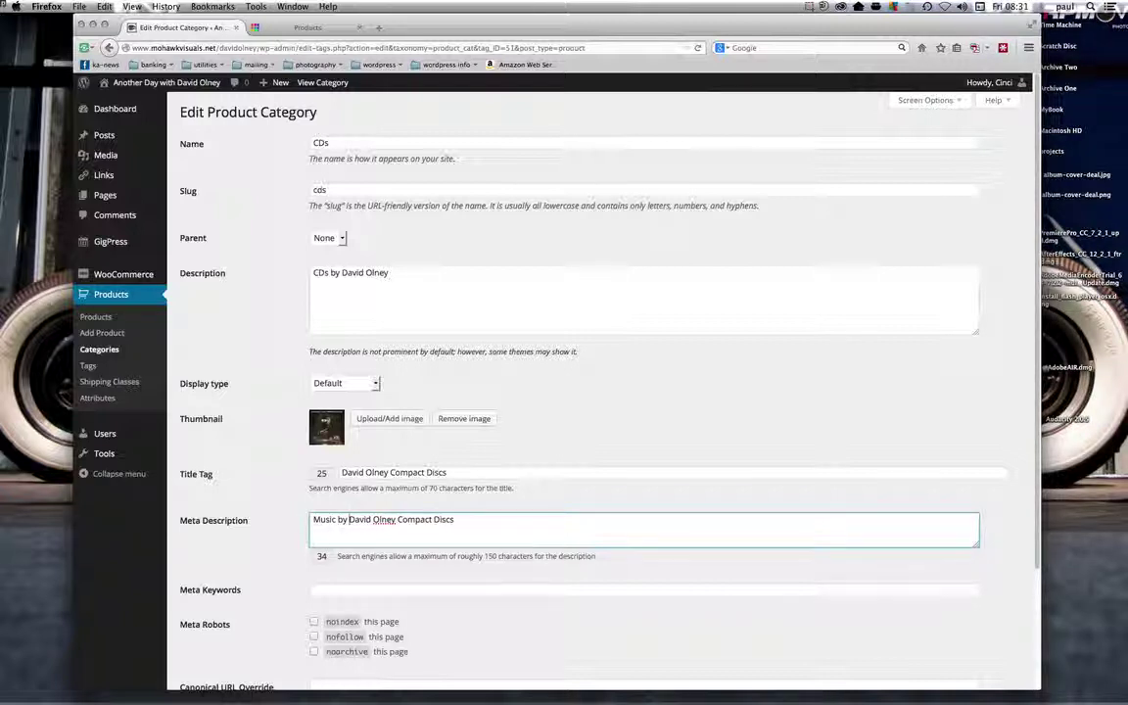
pyautogui.moveTo(396, 520); pyautogui.dragTo(455, 520)
pyautogui.press('BackSpace')
pyautogui.write(', CDs and M')
pyautogui.press('BackSpace')
pyautogui.write('Vinyl')
# - Copy the end of the meta description into the meta keywords and edit it to "David Olney, CDs, Compact Discs, Albums"
pyautogui.moveTo(349, 521); pyautogui.dragTo(487, 533)
pyautogui.press('super+c')
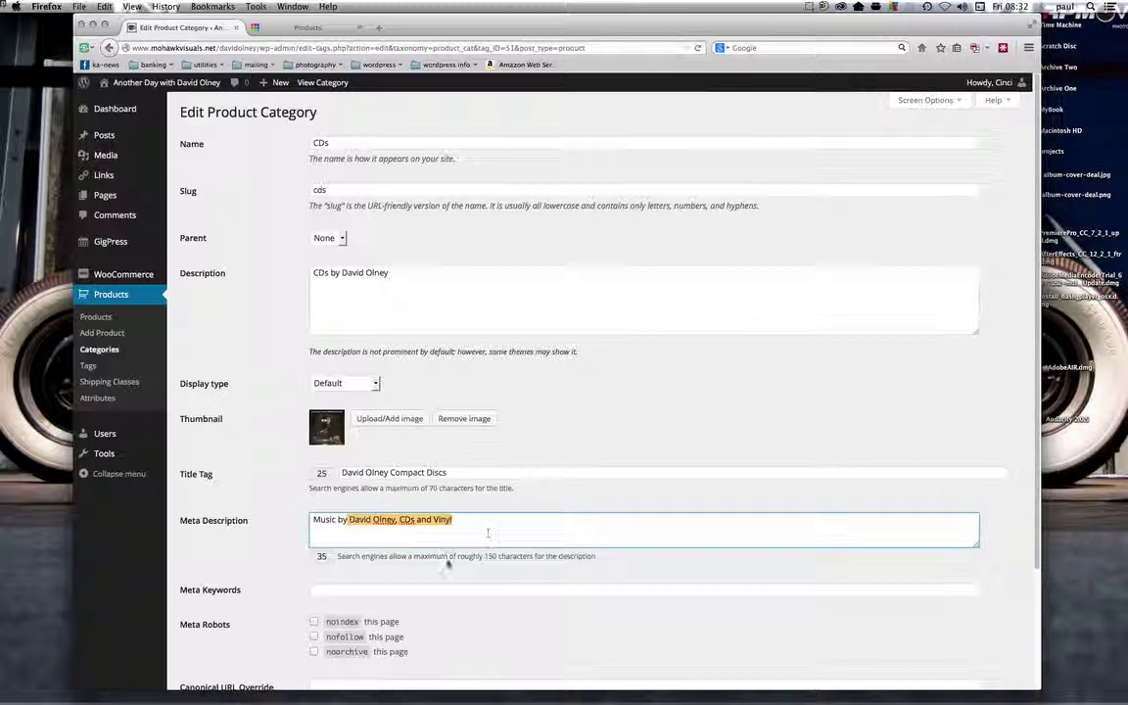
pyautogui.click(356, 587)
pyautogui.press('super+v')
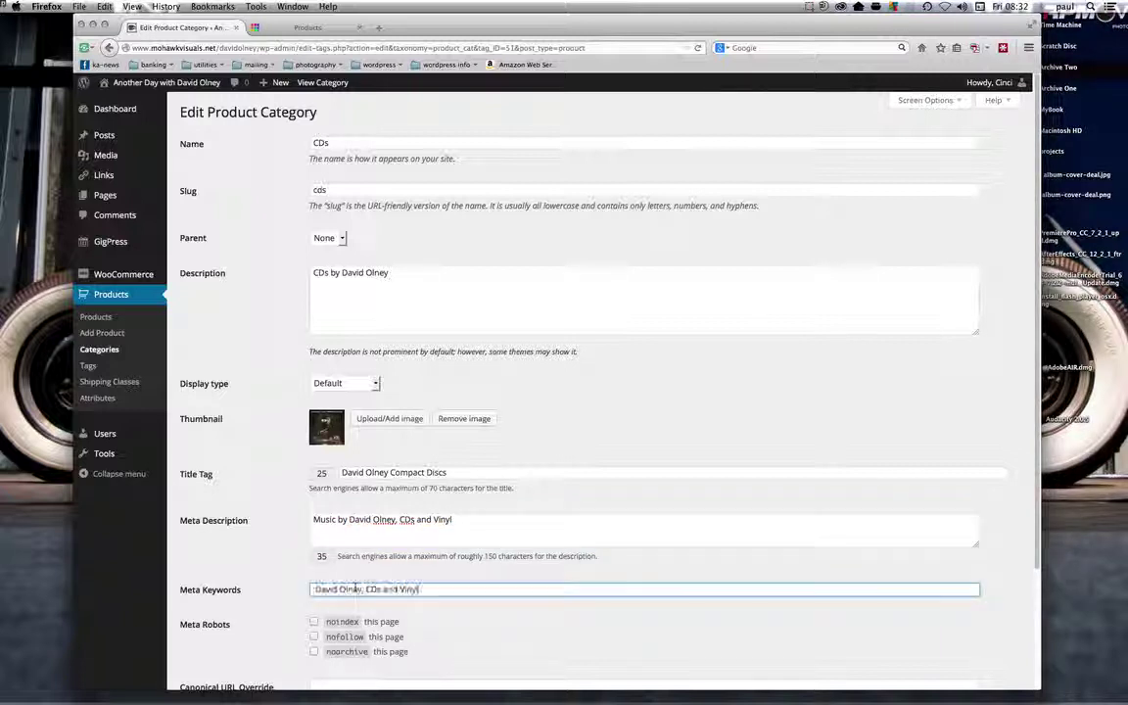
pyautogui.moveTo(382, 590); pyautogui.dragTo(428, 590)
pyautogui.press('BackSpace')
pyautogui.write(', CDs,')
pyautogui.write('Compact Discs')
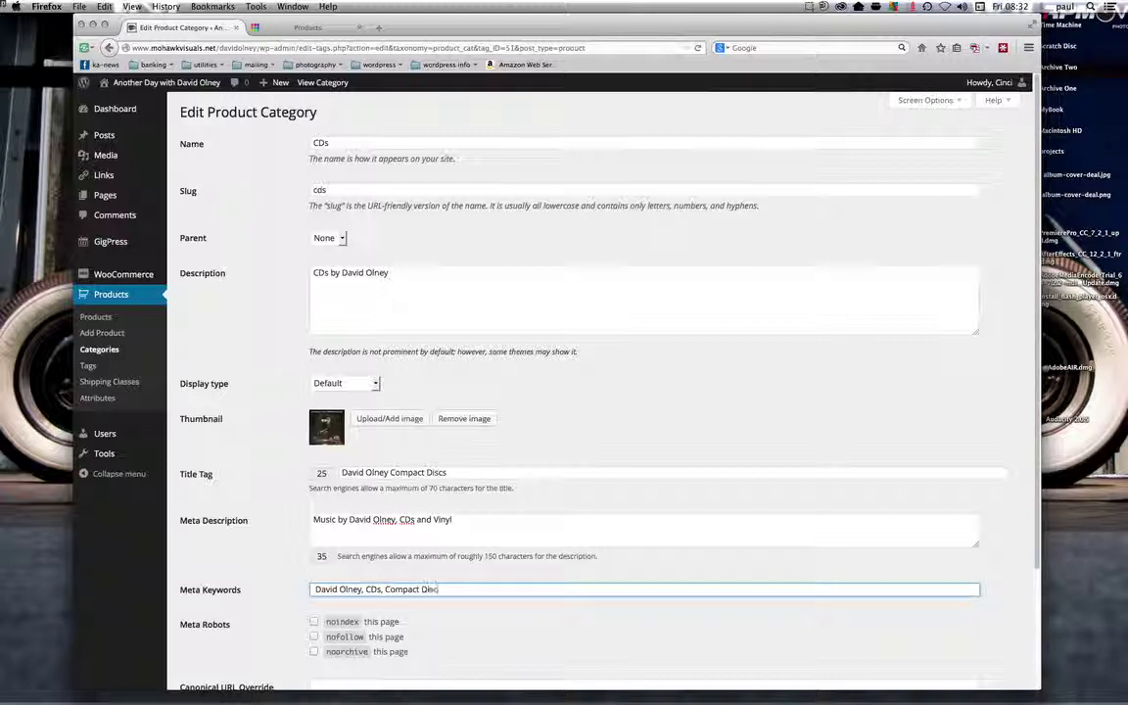
pyautogui.write(', Albums')
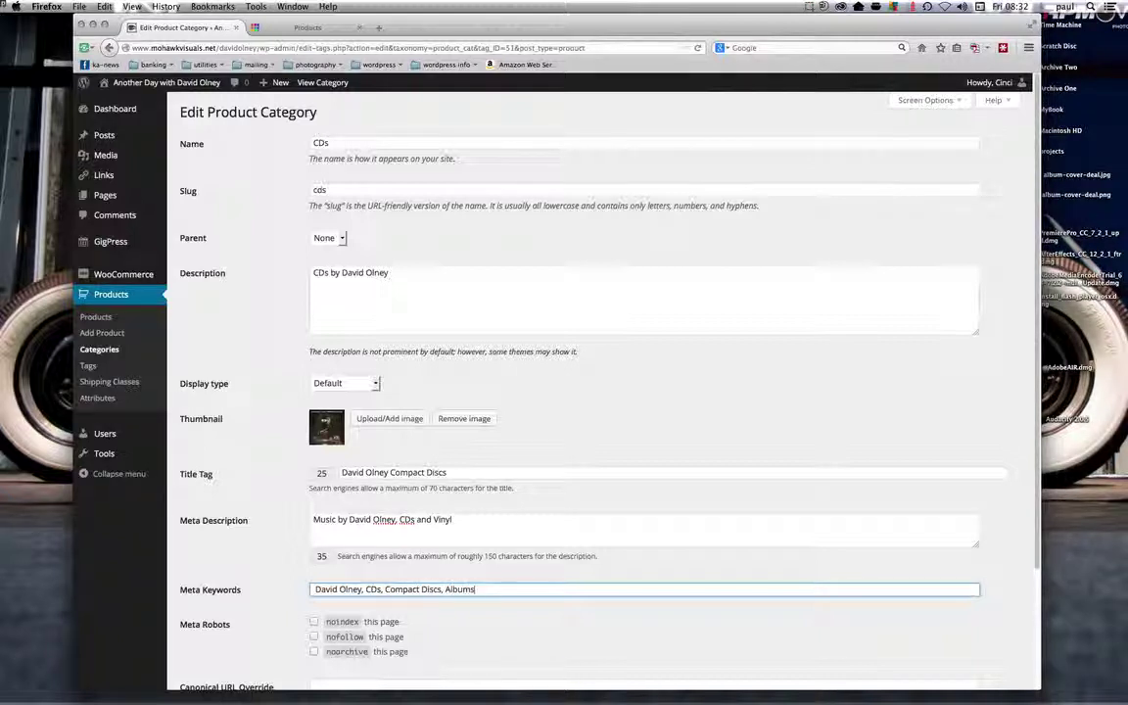
pyautogui.scroll(-5, 1037, 529)
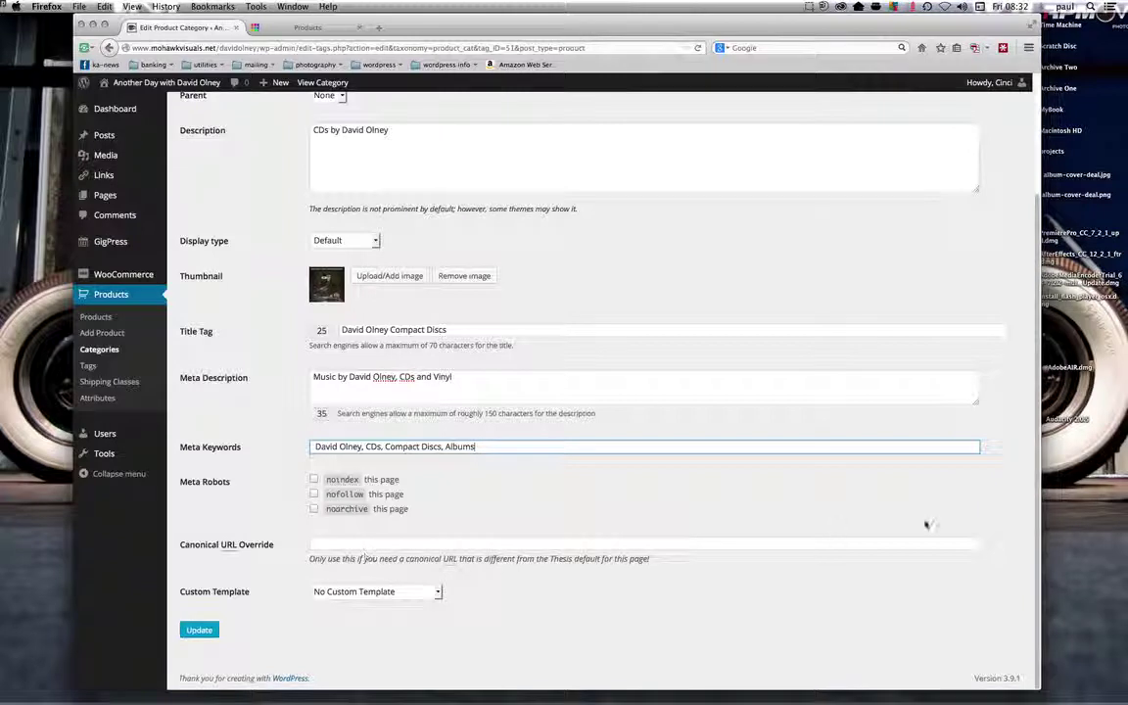
pyautogui.scroll(3, 1033, 423)
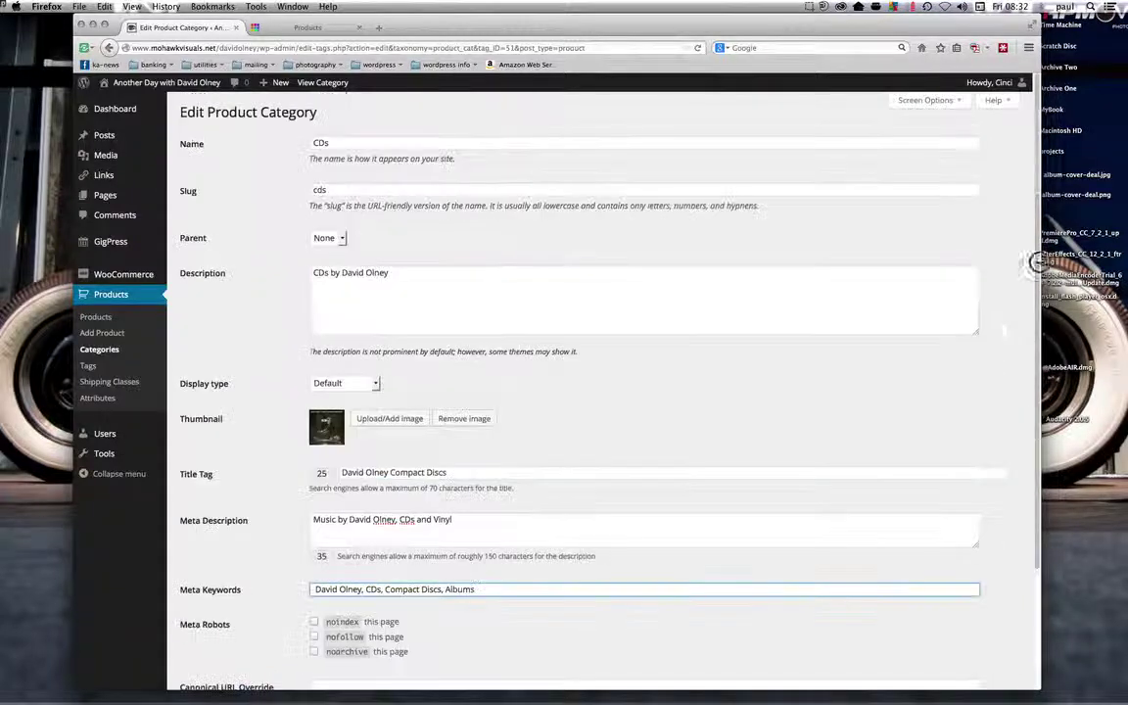
pyautogui.scroll(-2, 1017, 385)
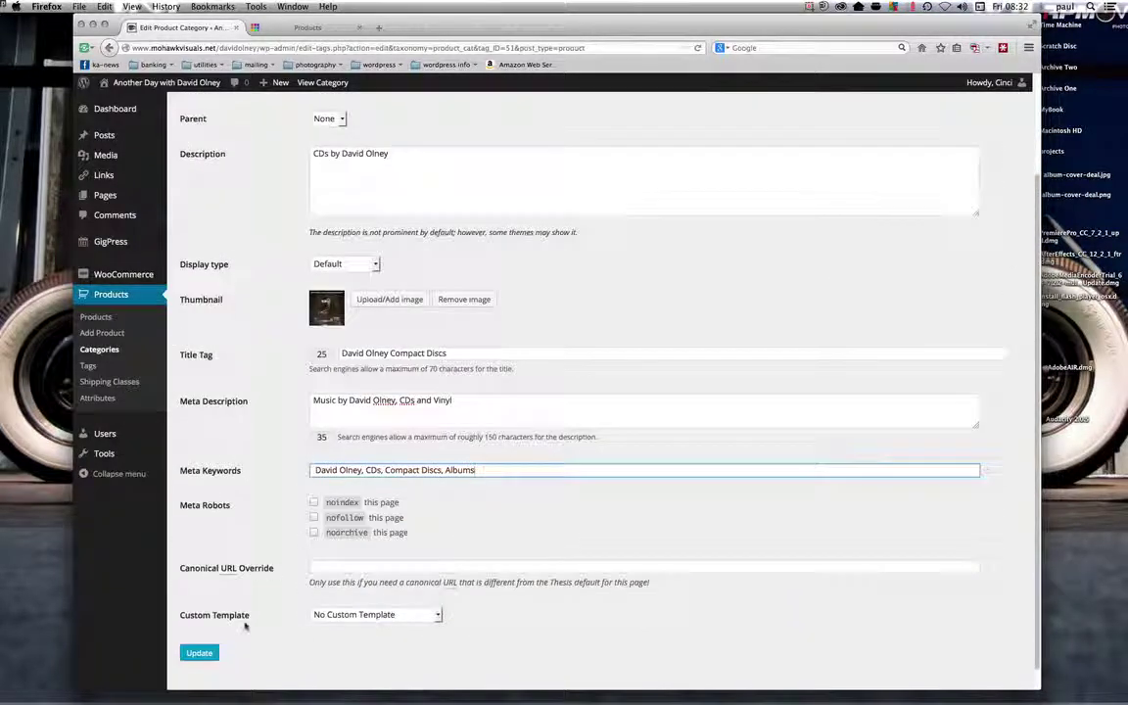
# - Save the changes made to the CDs product category
pyautogui.click(197, 653)
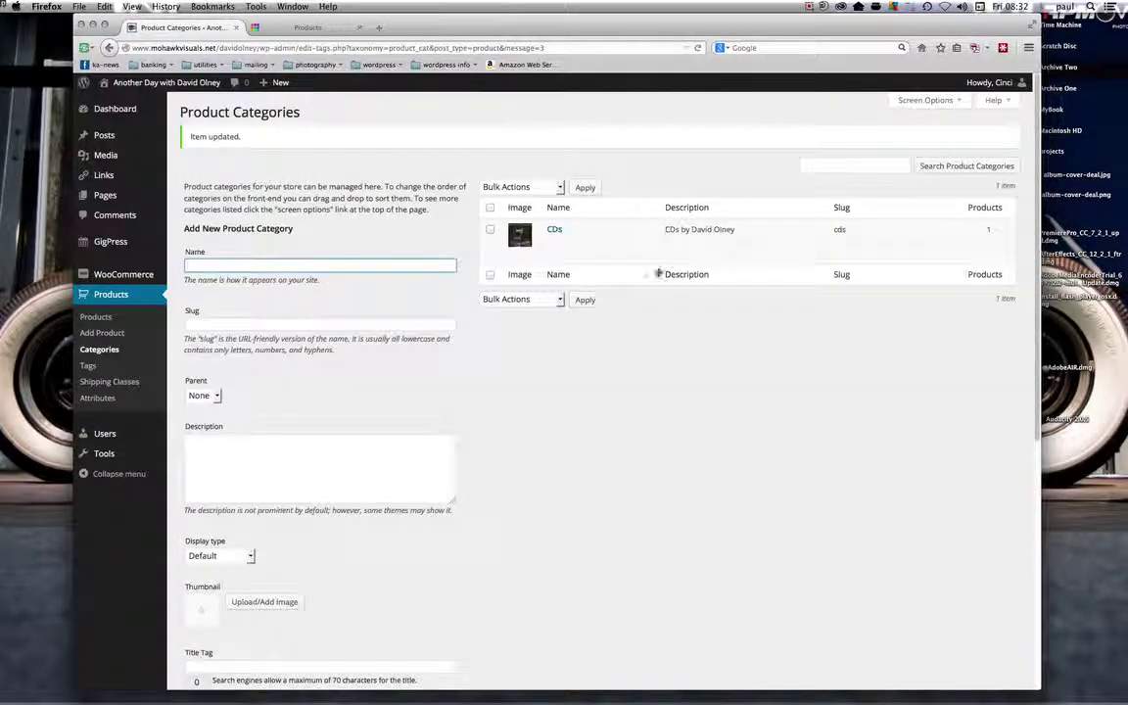
pyautogui.moveTo(529, 235)
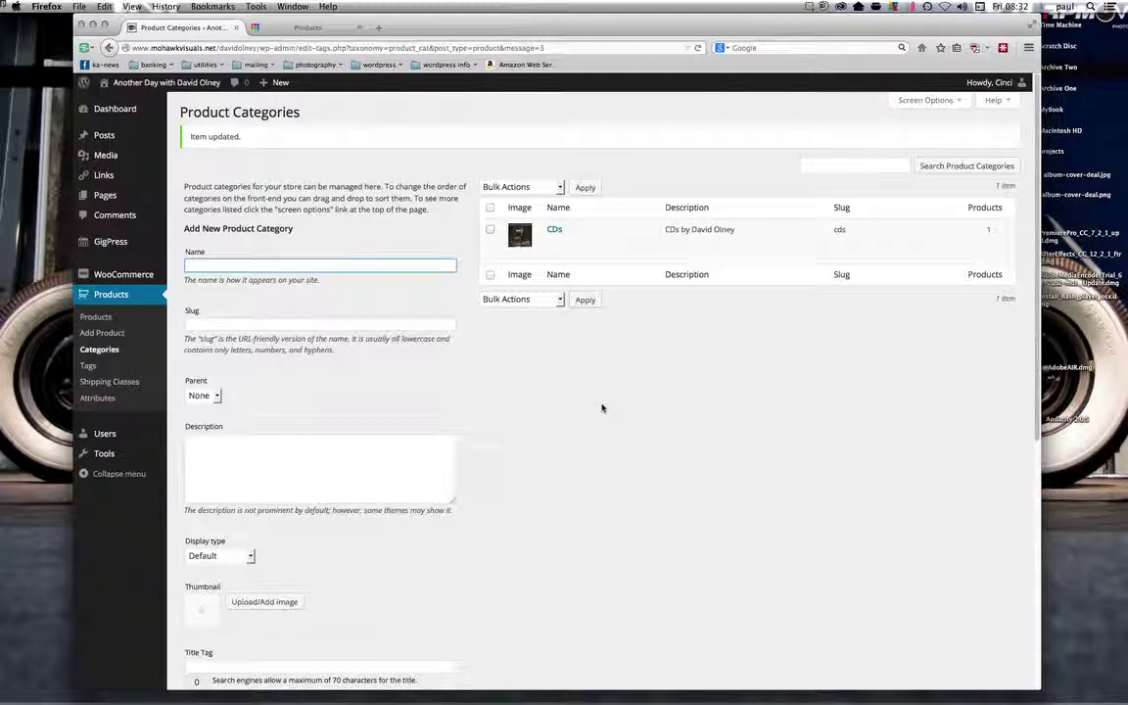
# - In WooCommerce's product settings, set Shop Page Display to Show subcategories and save the changes
pyautogui.moveTo(105, 278)
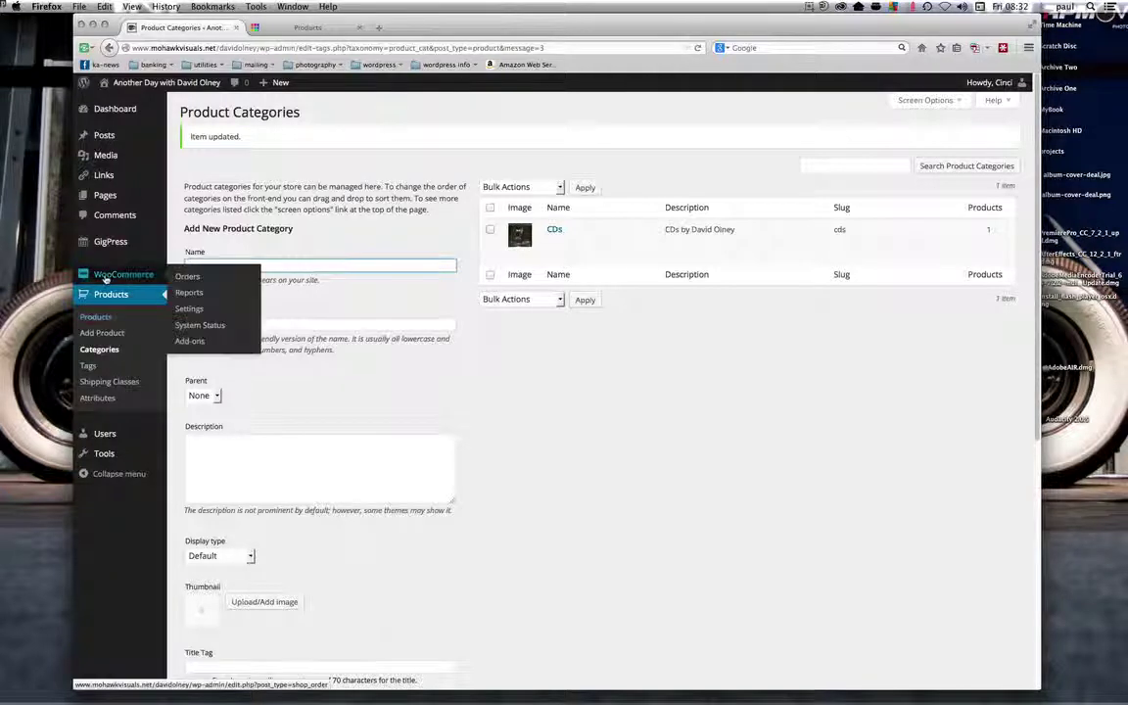
pyautogui.click(186, 309)
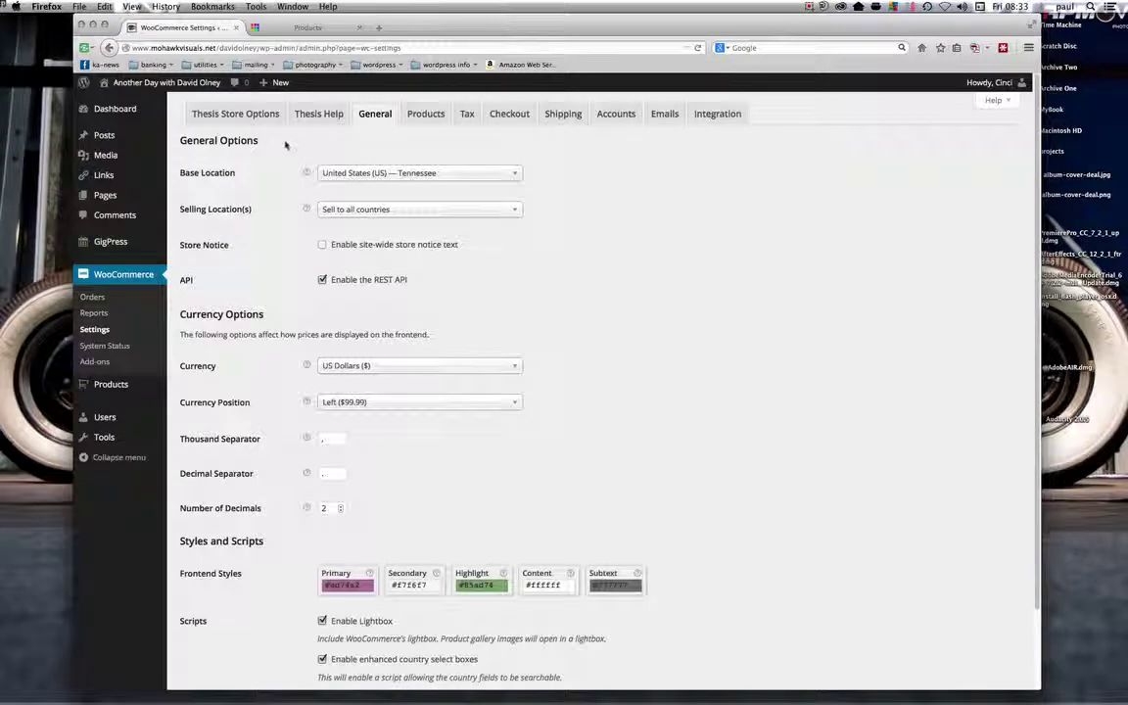
pyautogui.click(422, 119)
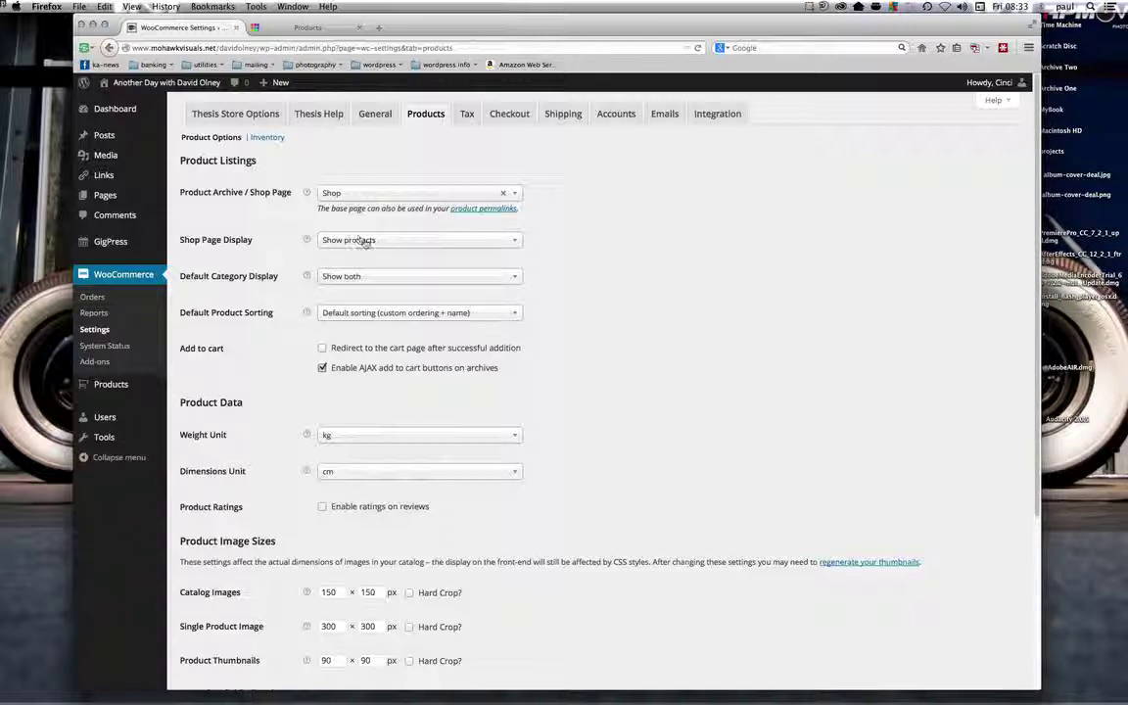
pyautogui.click(517, 241)
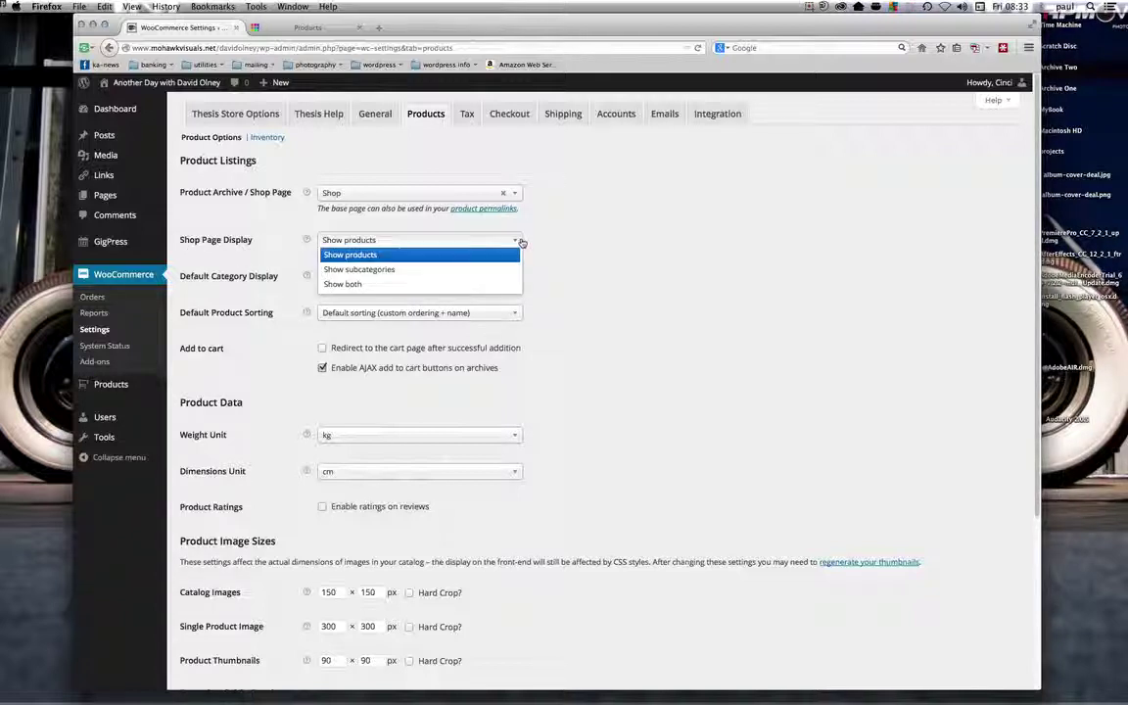
pyautogui.click(362, 269)
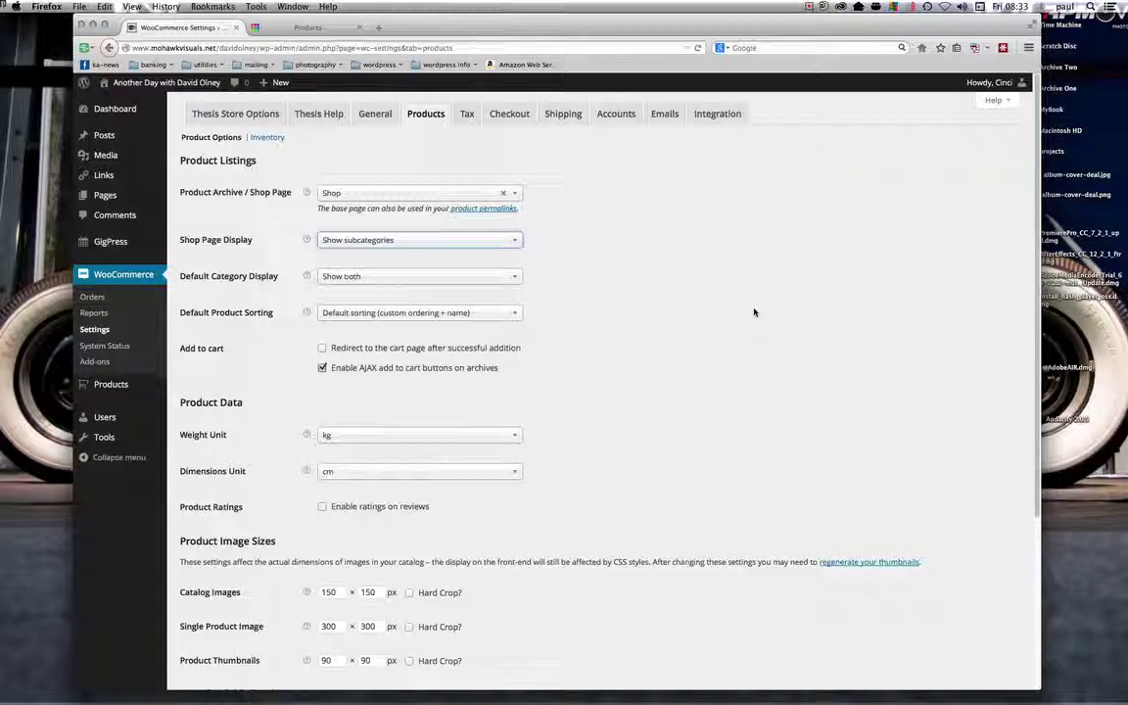
pyautogui.scroll(-5, 937, 250)
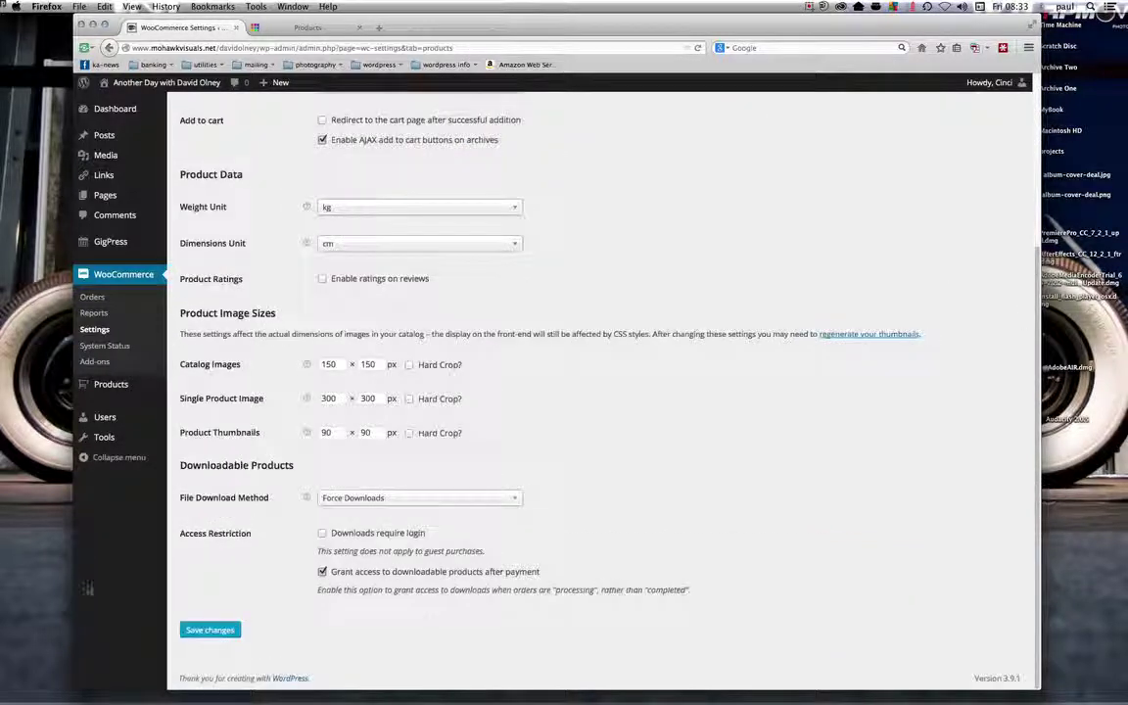
pyautogui.click(198, 630)
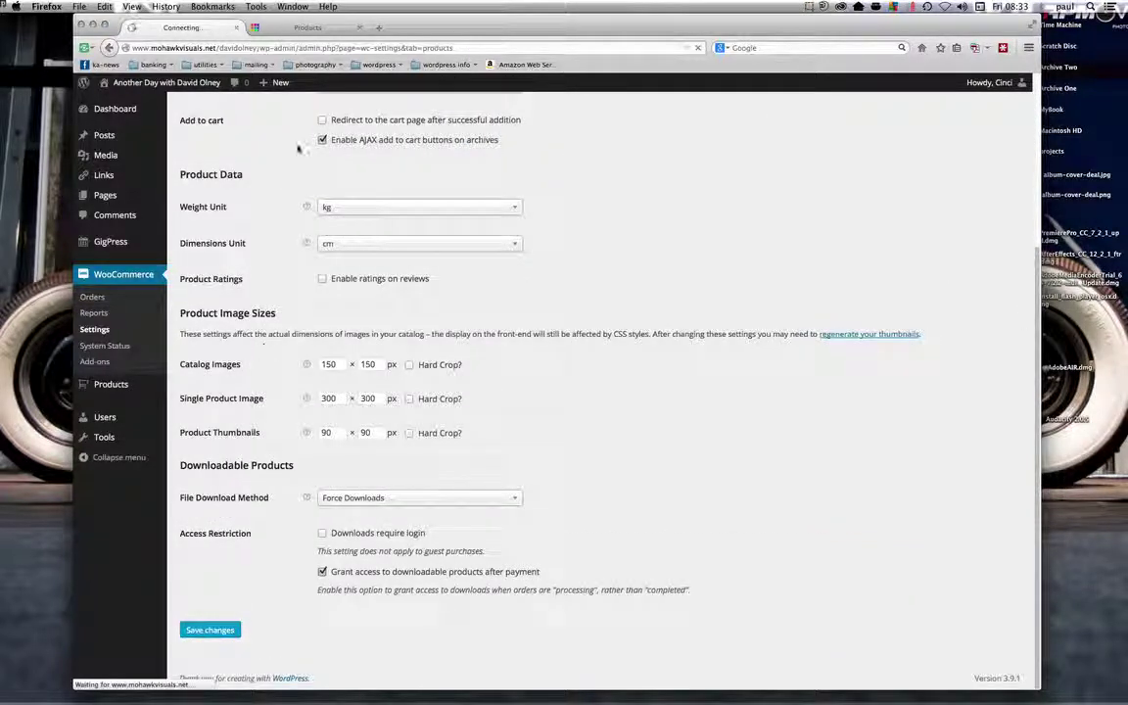
# - Reload the storefront's shop page and open the CDs category from it
pyautogui.click(284, 27)
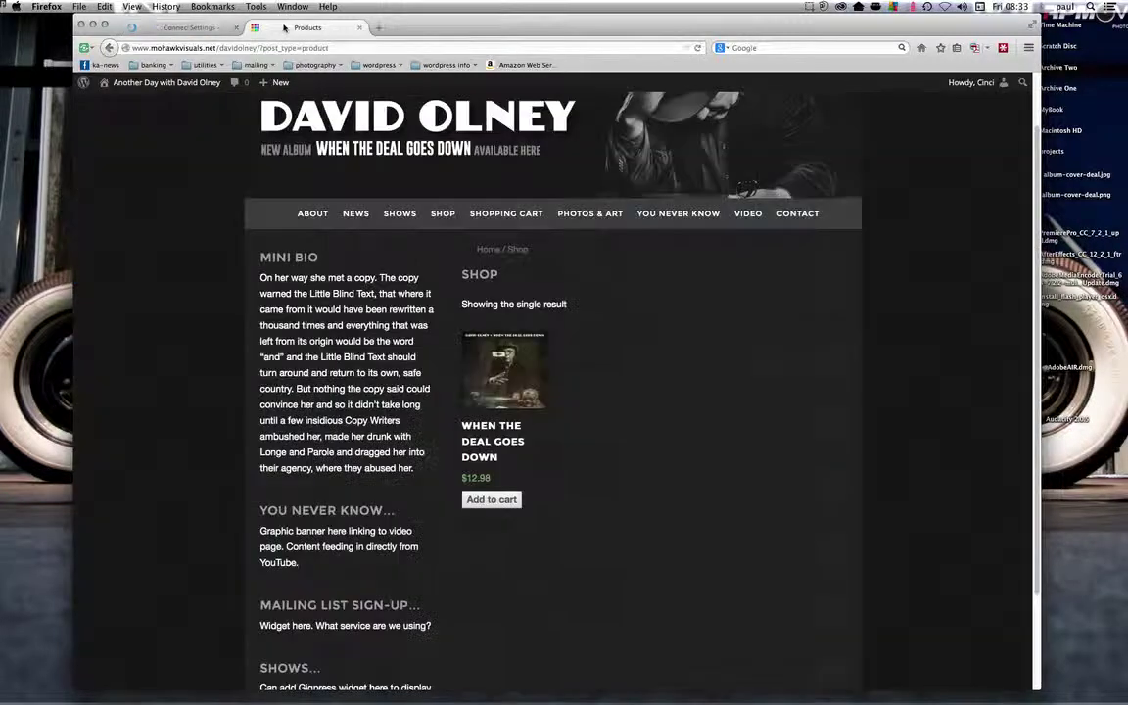
pyautogui.click(702, 47)
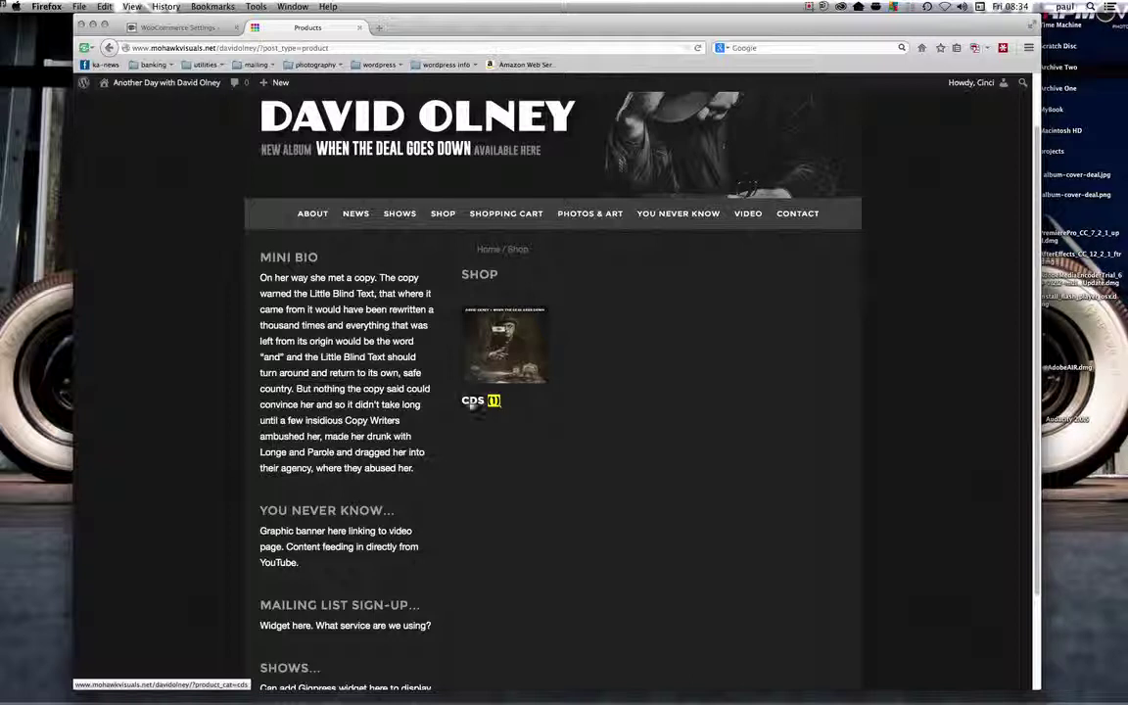
pyautogui.click(495, 401)
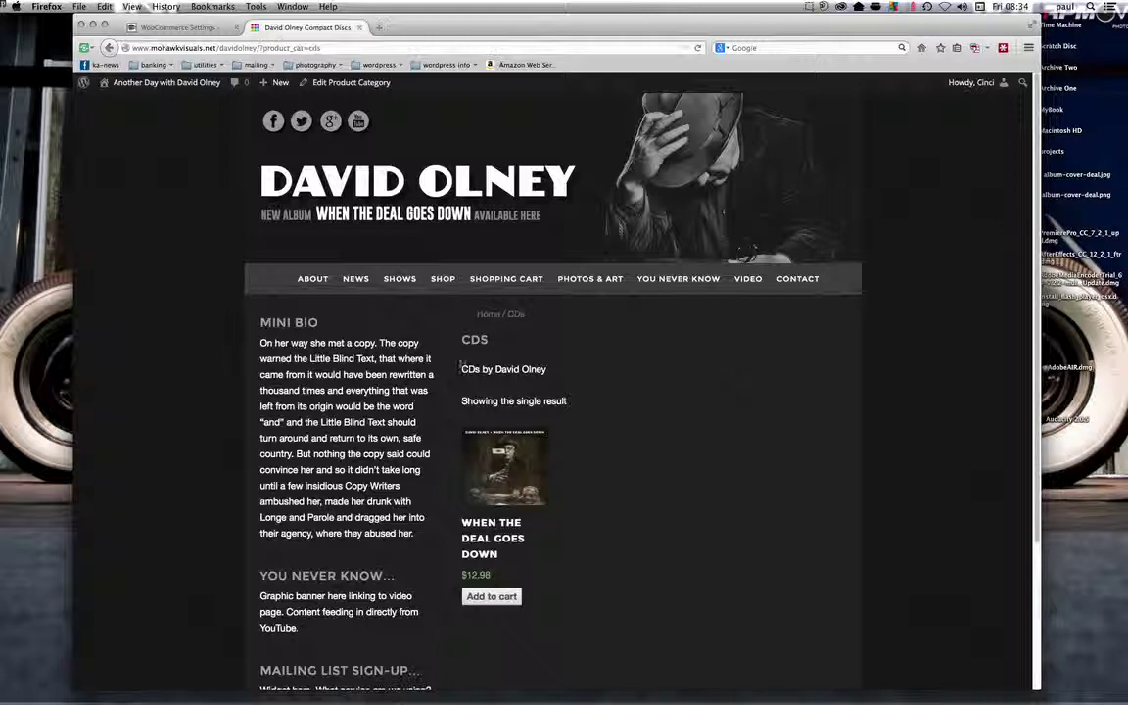
# - Set the Shop Page Display back to Show products in the WooCommerce settings and save
pyautogui.click(178, 28)
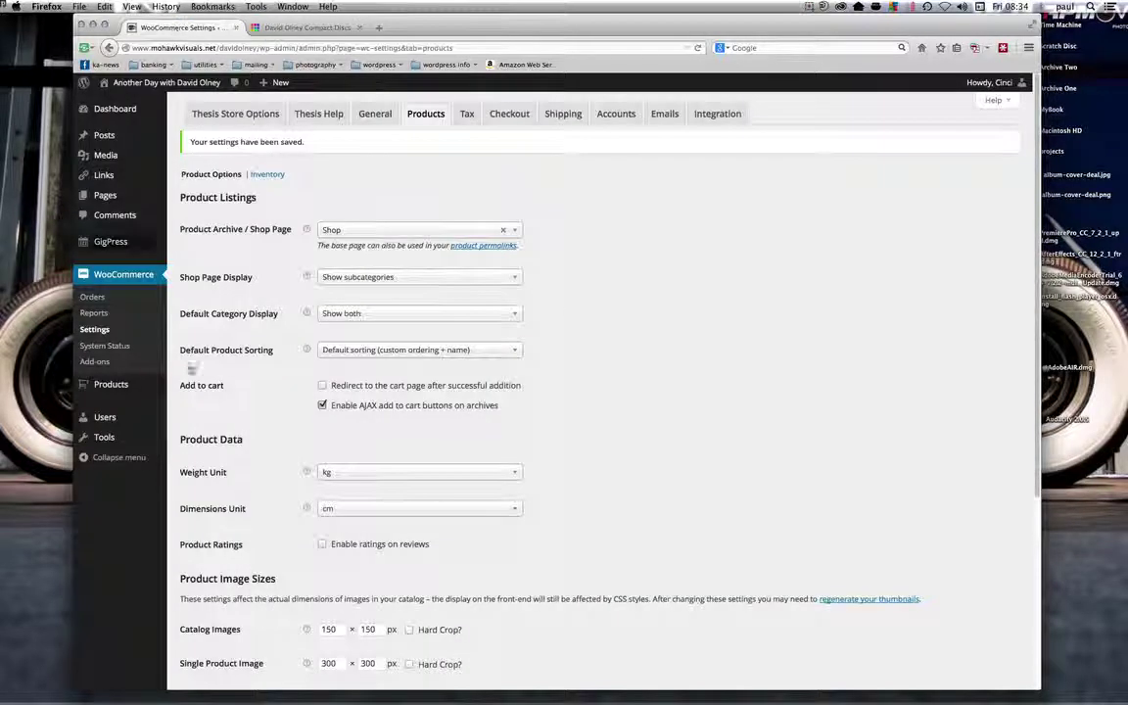
pyautogui.click(404, 276)
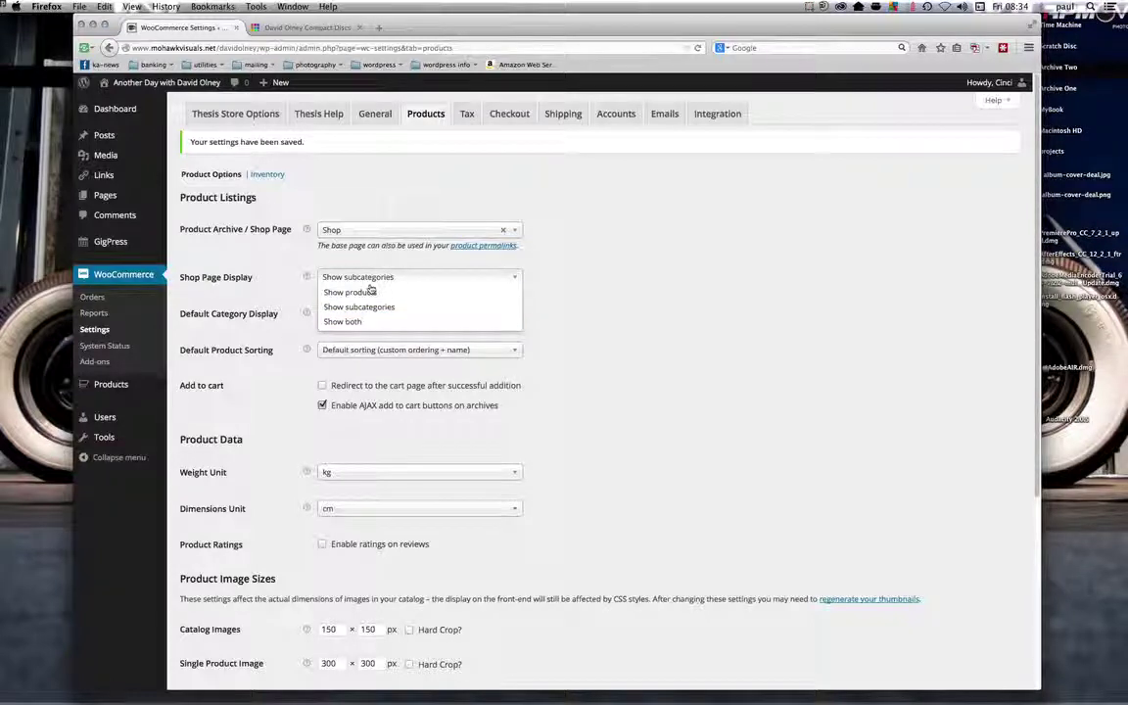
pyautogui.click(371, 293)
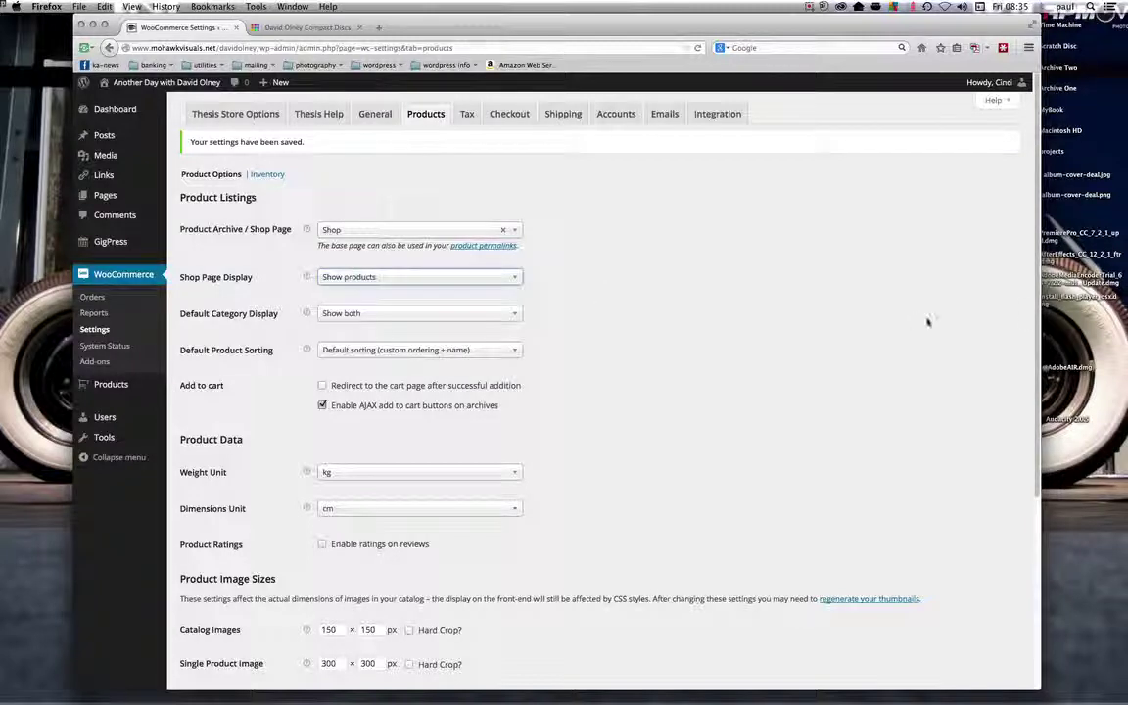
pyautogui.scroll(-5, 934, 284)
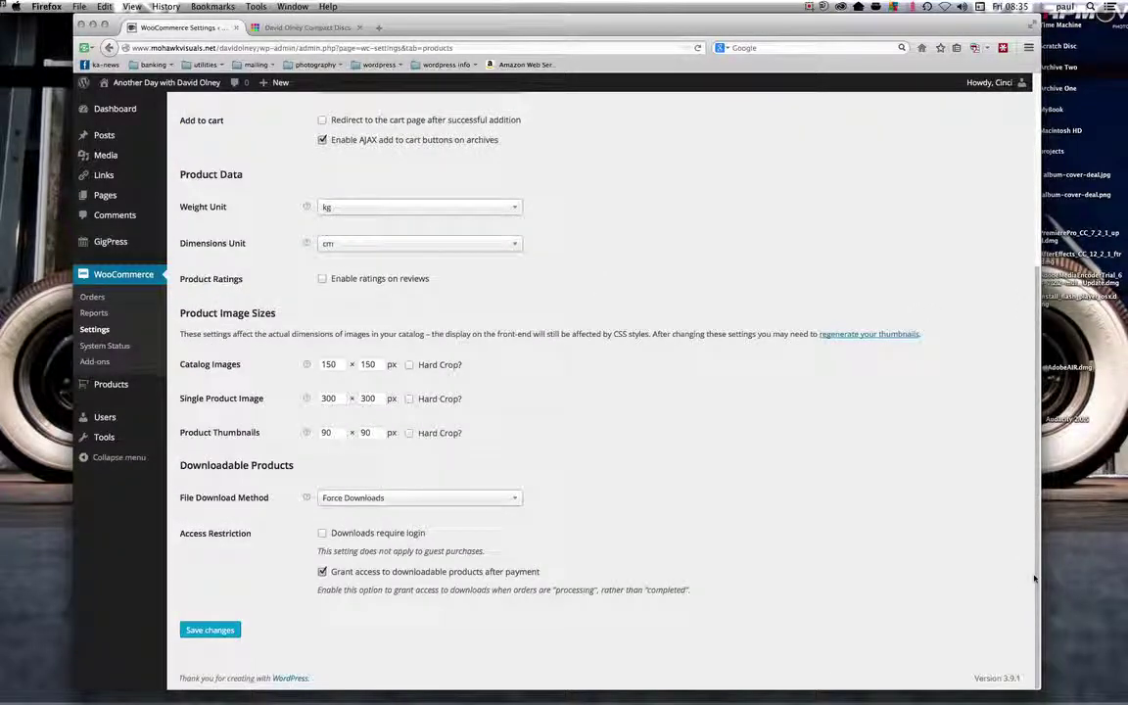
pyautogui.click(228, 630)
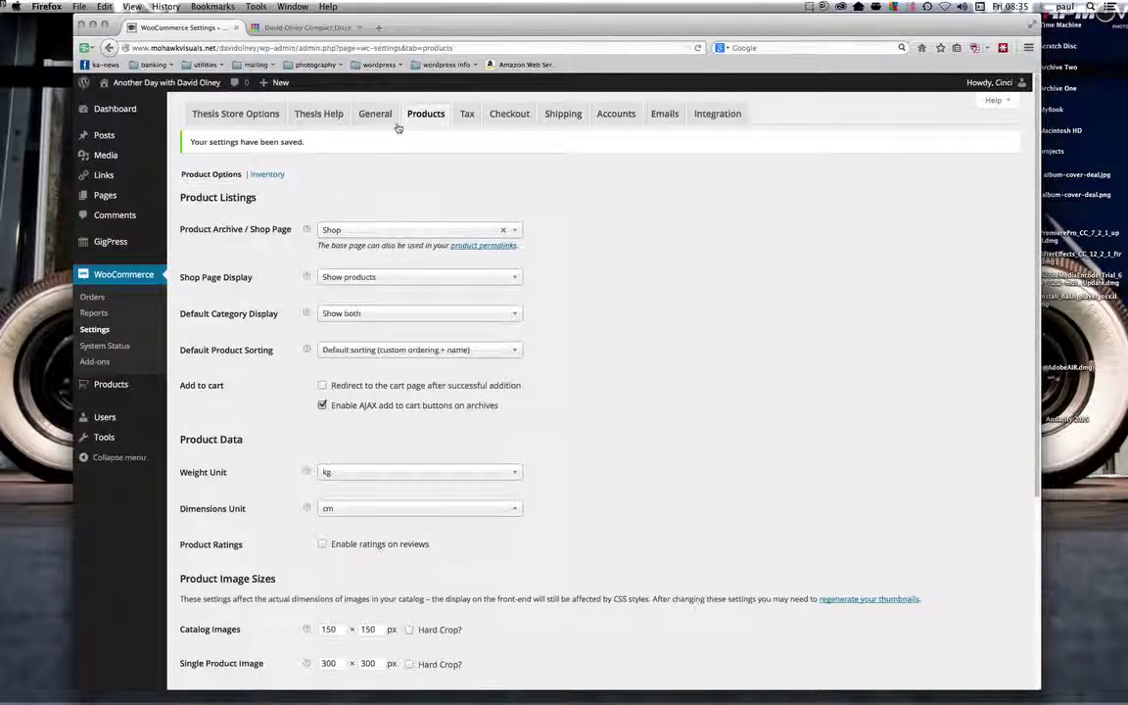
# - Return to the storefront's home page and open the shop page to check its product display
pyautogui.click(338, 28)
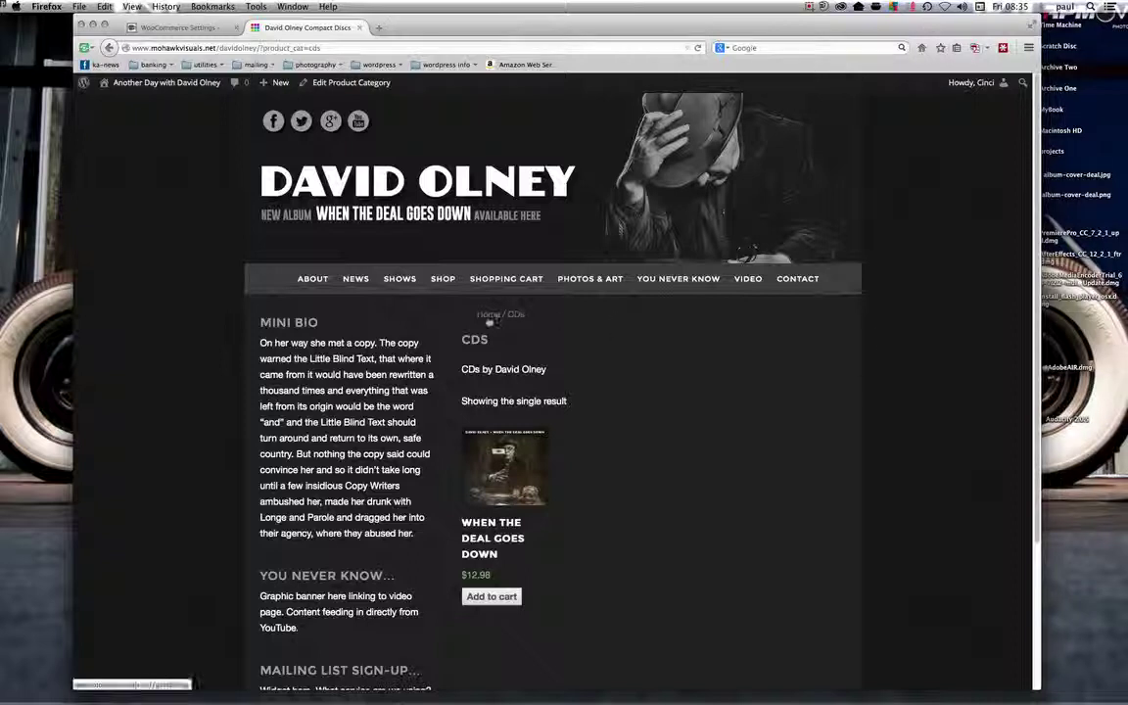
pyautogui.click(489, 317)
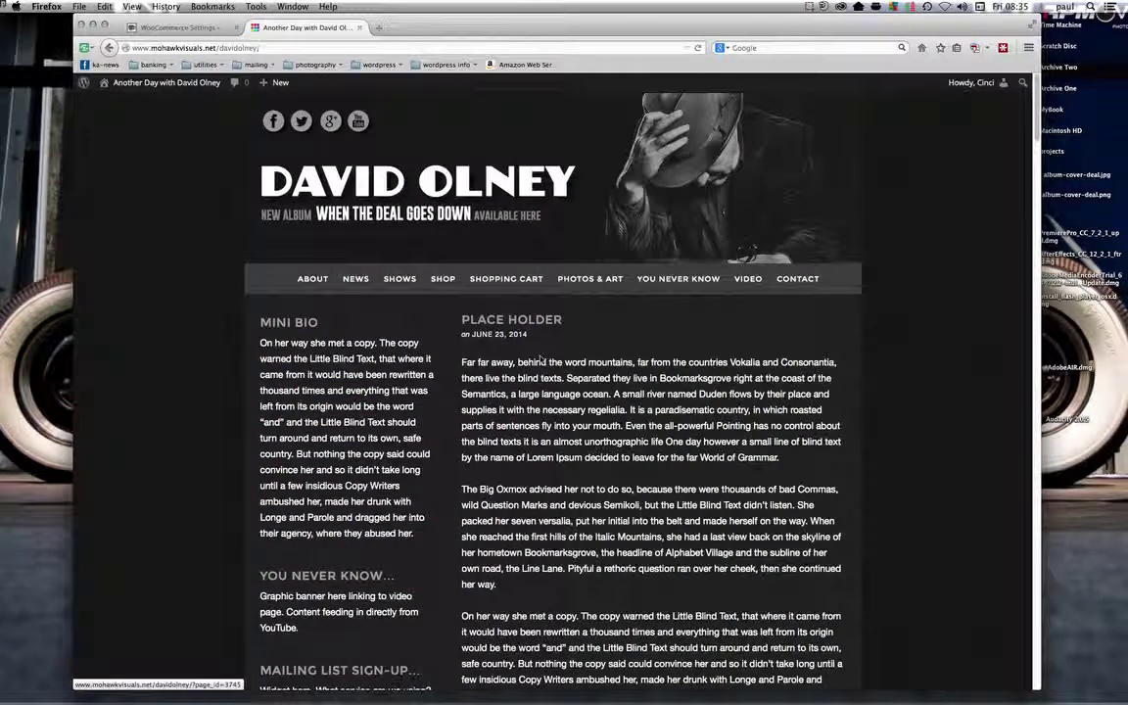
pyautogui.click(446, 279)
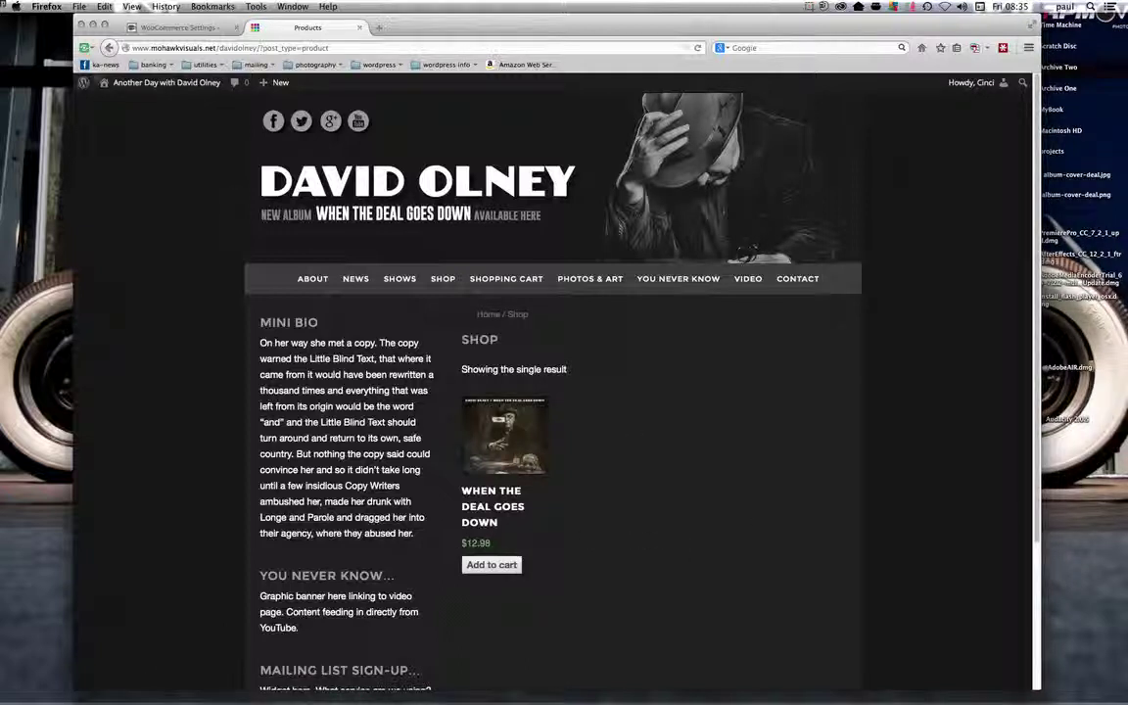
# - Look over the Shipping Classes and Attributes pages of the product administration
pyautogui.click(179, 26)
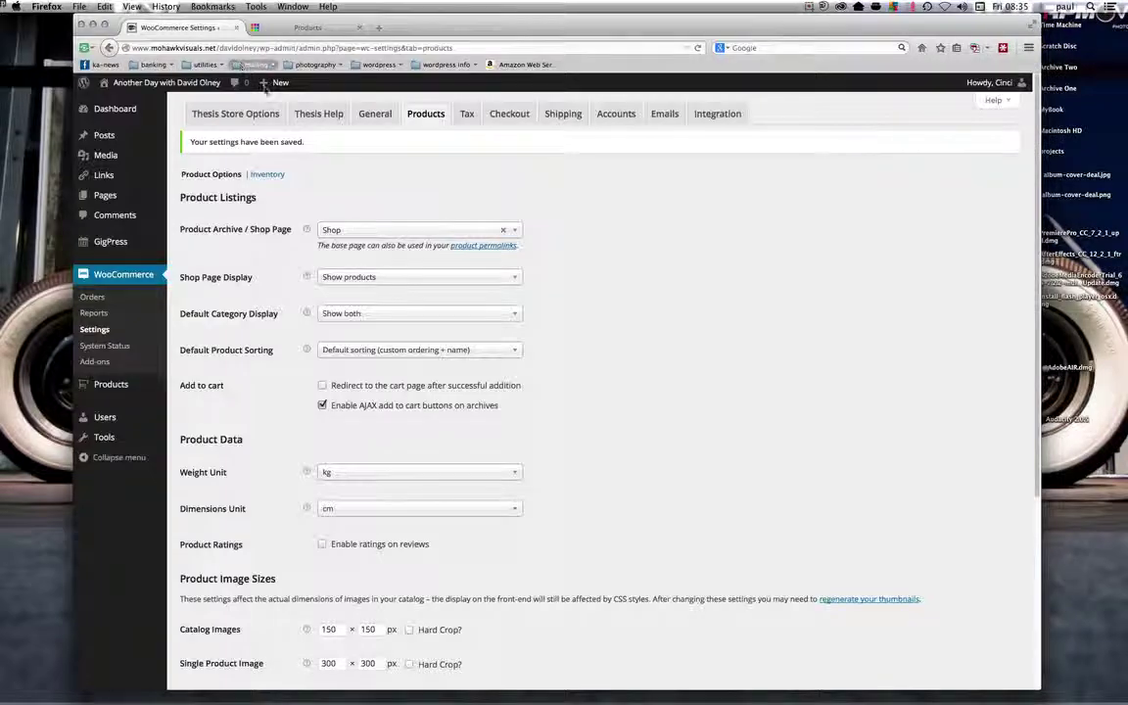
pyautogui.moveTo(212, 238)
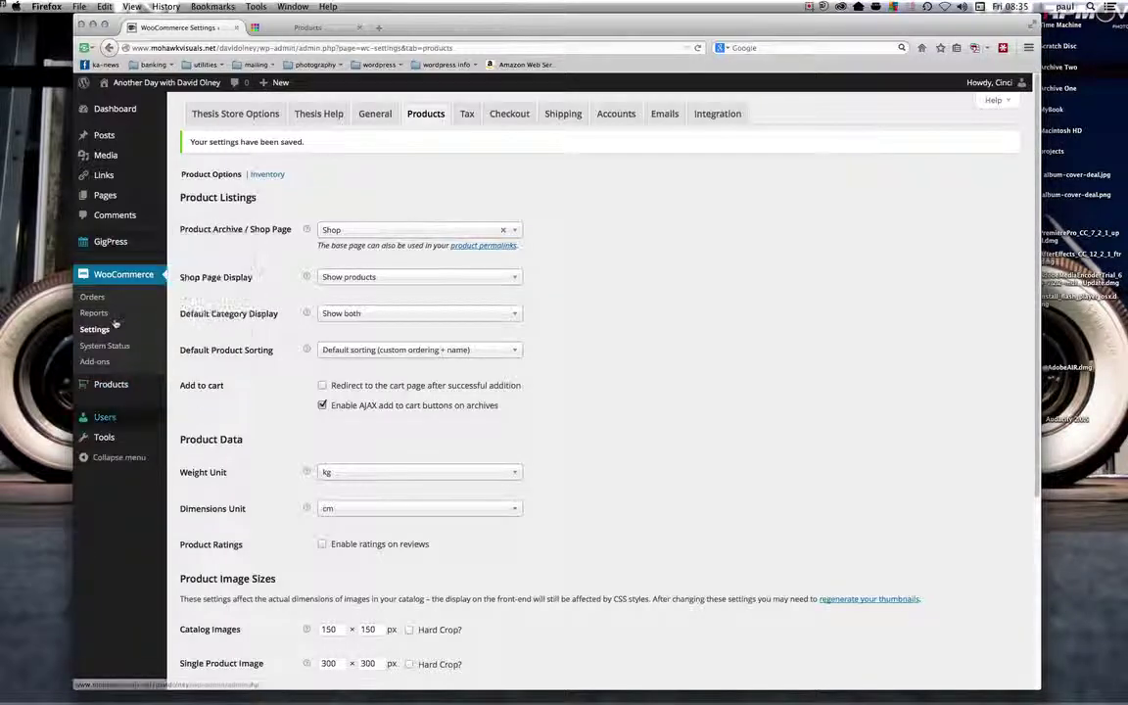
pyautogui.moveTo(95, 387)
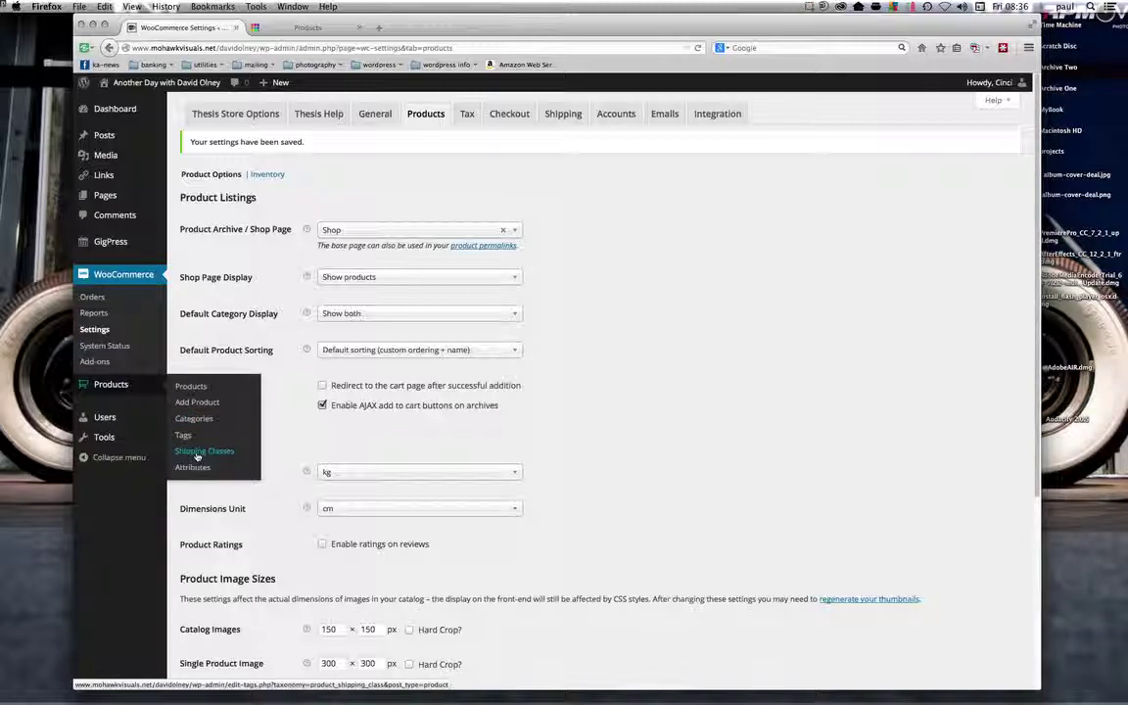
pyautogui.click(197, 453)
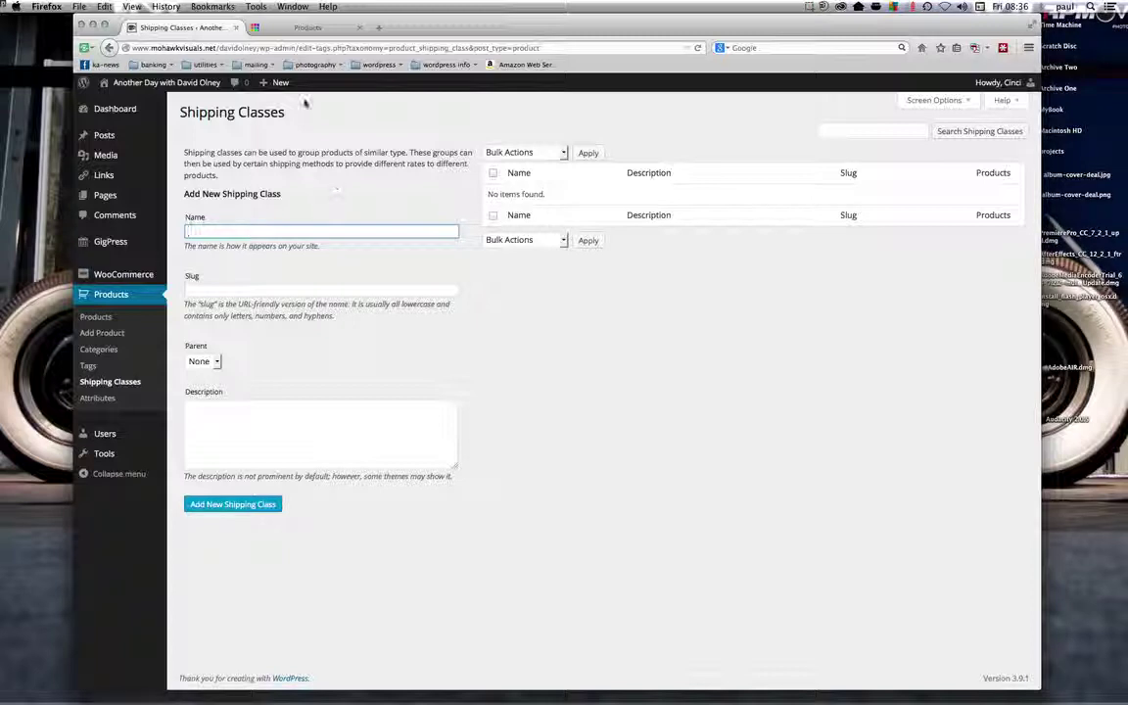
pyautogui.click(98, 398)
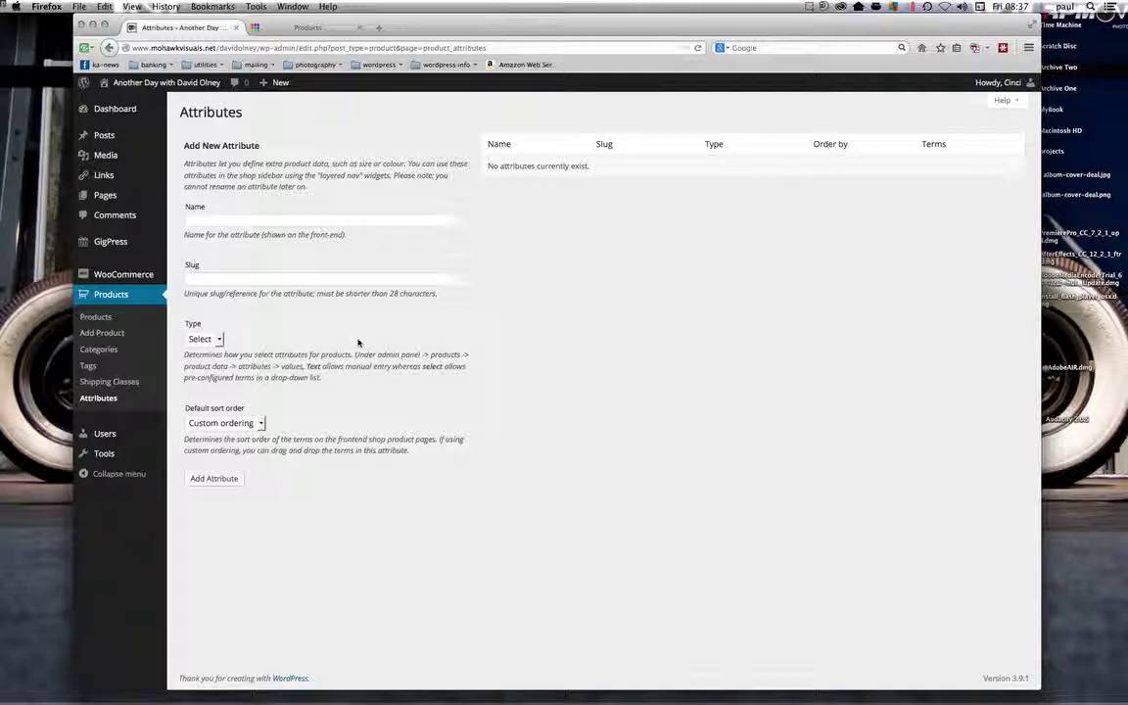
# - View the product list and compare its layout with the list of all posts
pyautogui.click(104, 322)
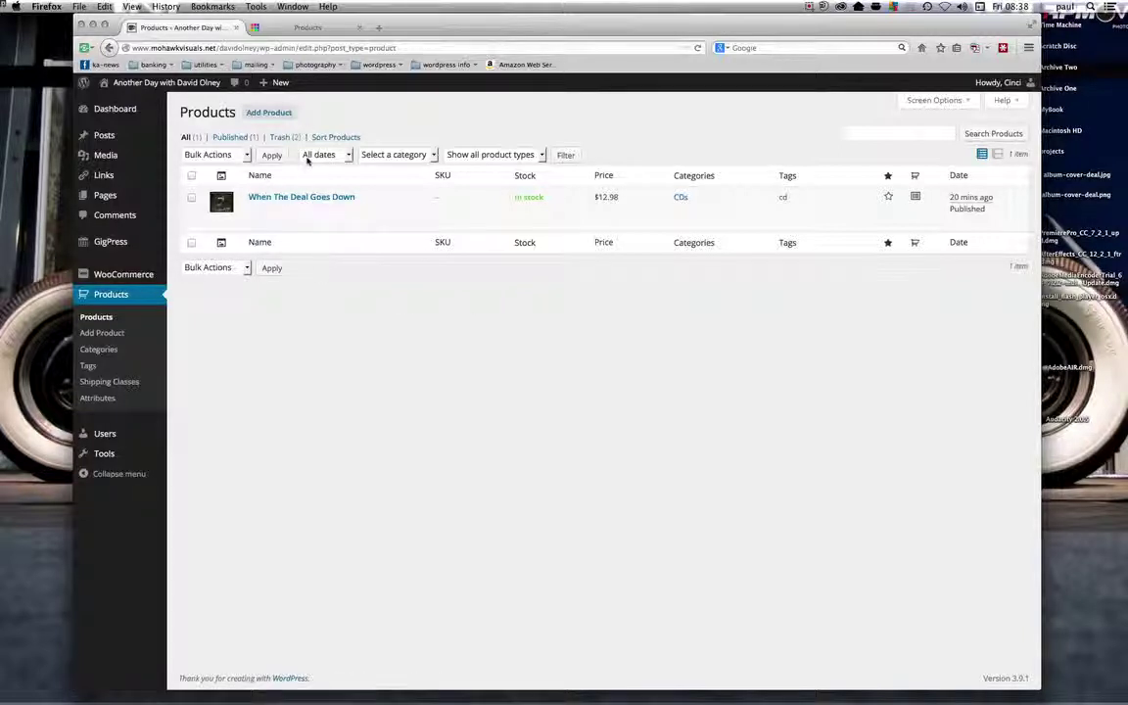
pyautogui.moveTo(96, 140)
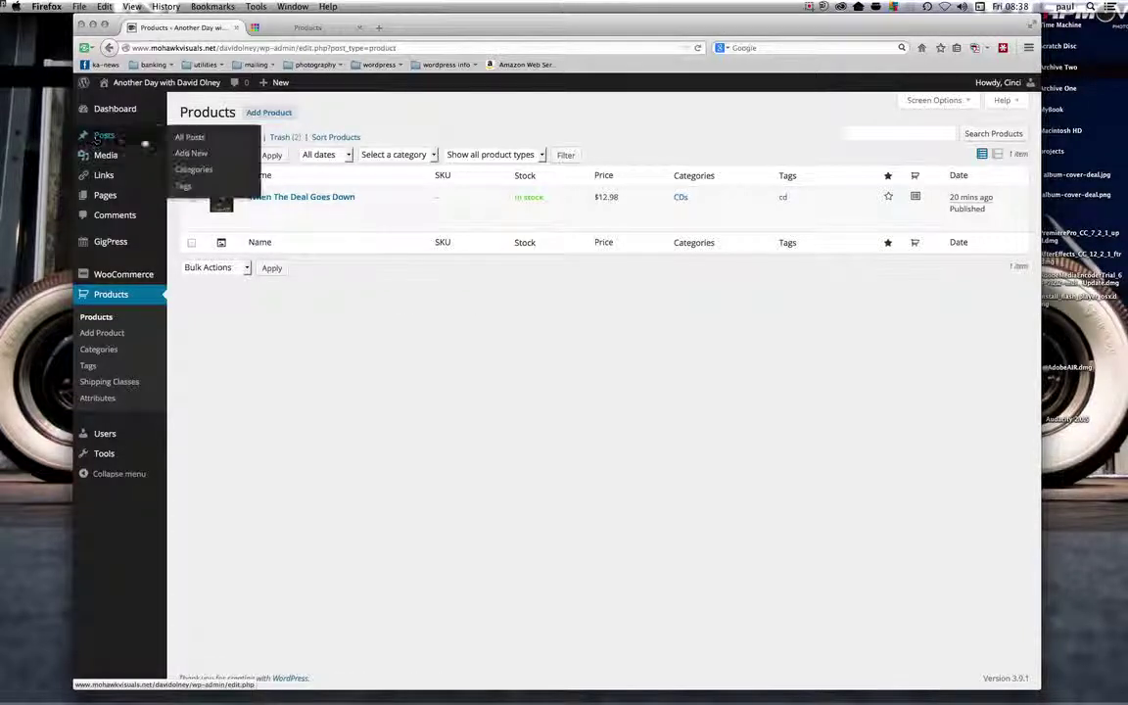
pyautogui.click(186, 137)
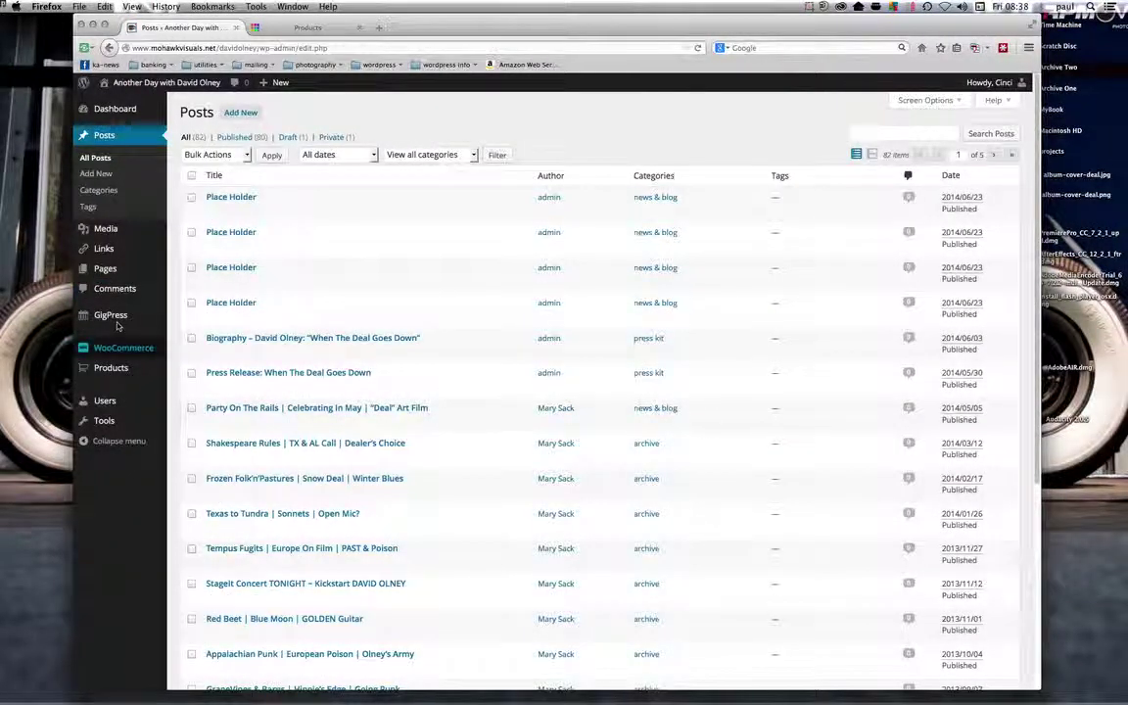
pyautogui.moveTo(125, 348)
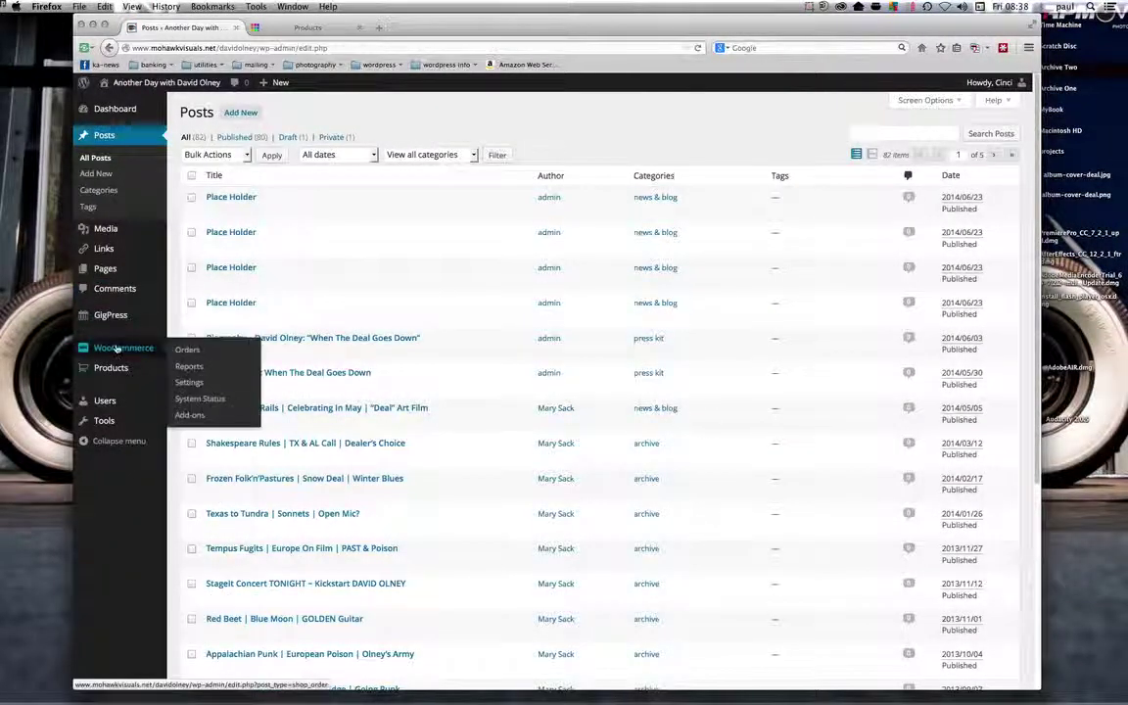
# - Quick-edit the product "When The Deal Goes Down" and shorten its slug to "when-the-deal-goes-down"
pyautogui.moveTo(111, 368)
pyautogui.click(192, 372)
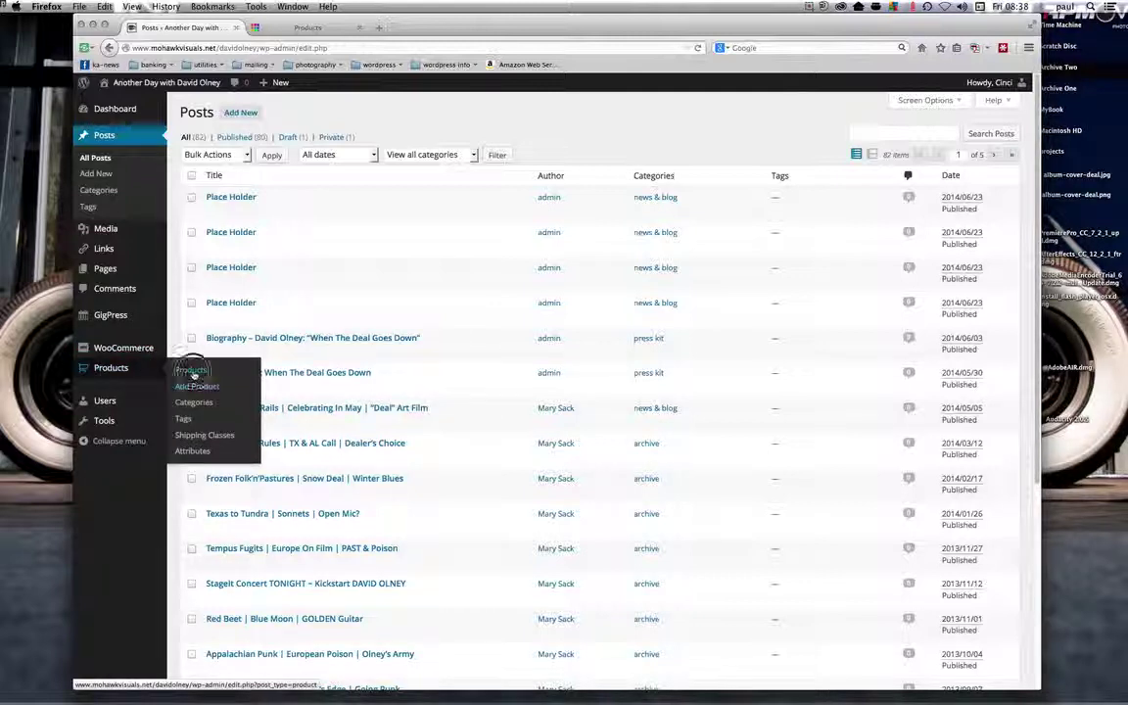
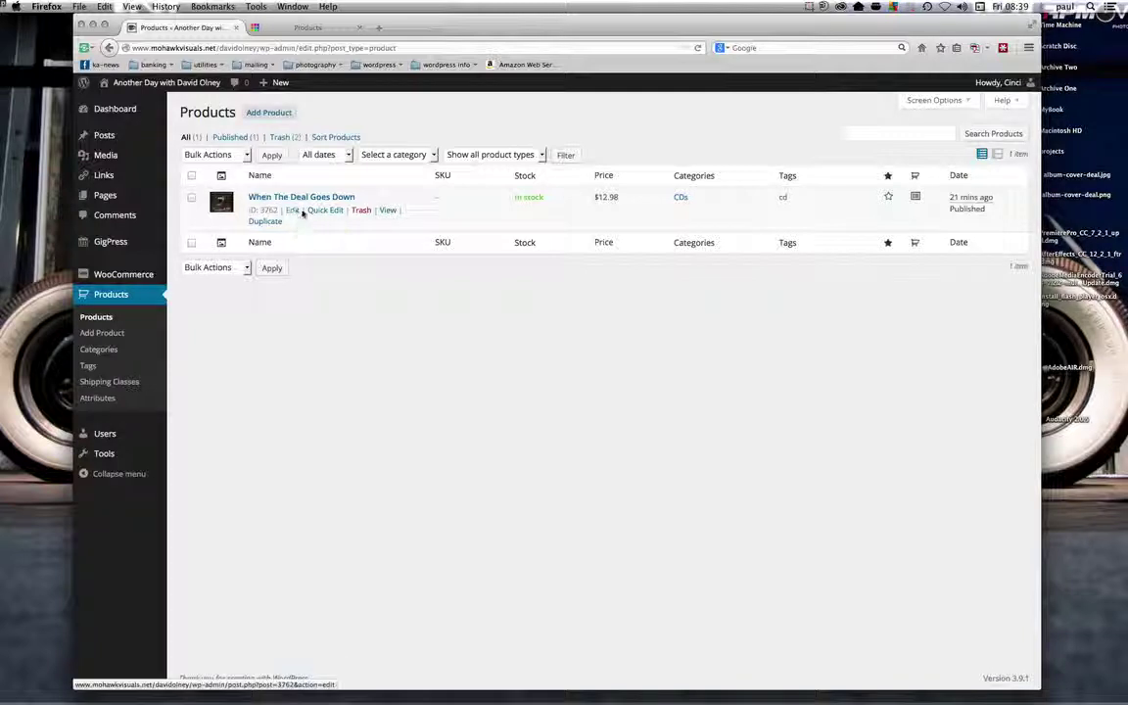
pyautogui.click(323, 211)
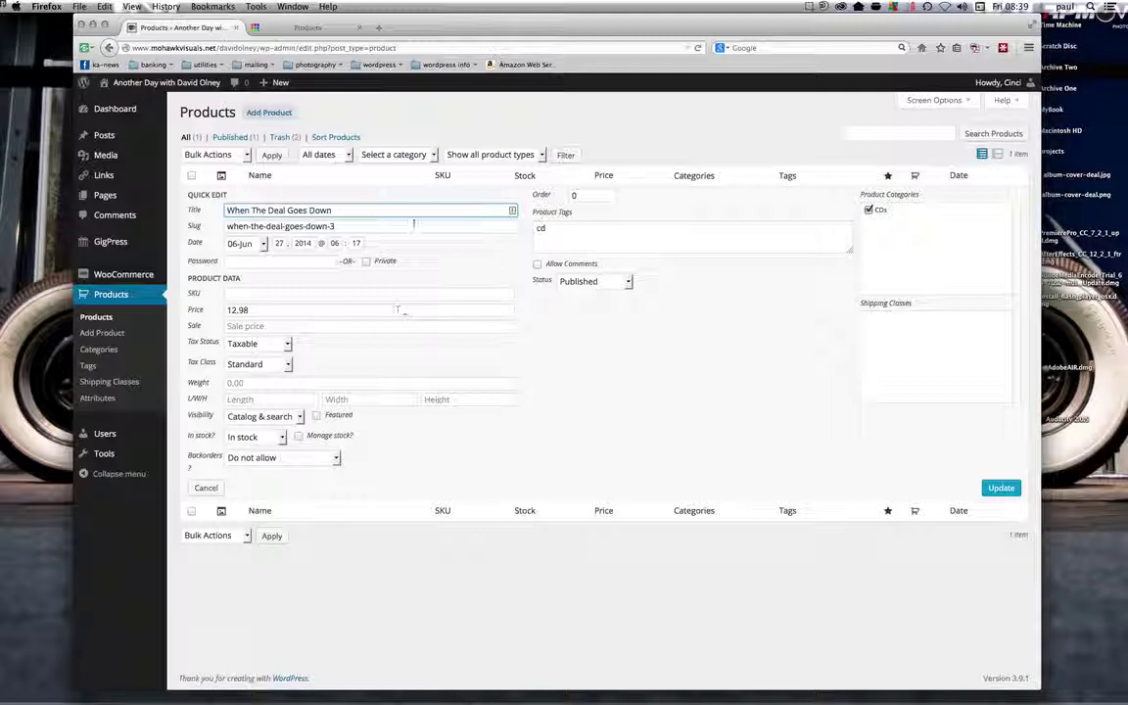
pyautogui.doubleClick(341, 227)
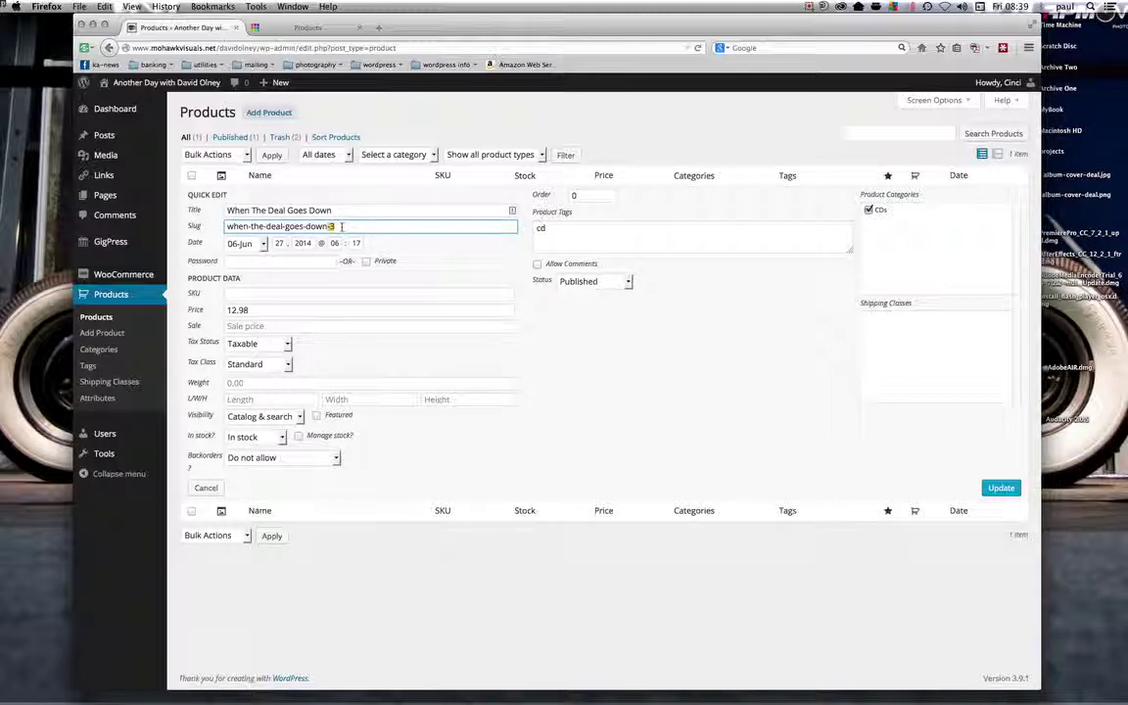
pyautogui.press('BackSpace')
pyautogui.click(402, 274)
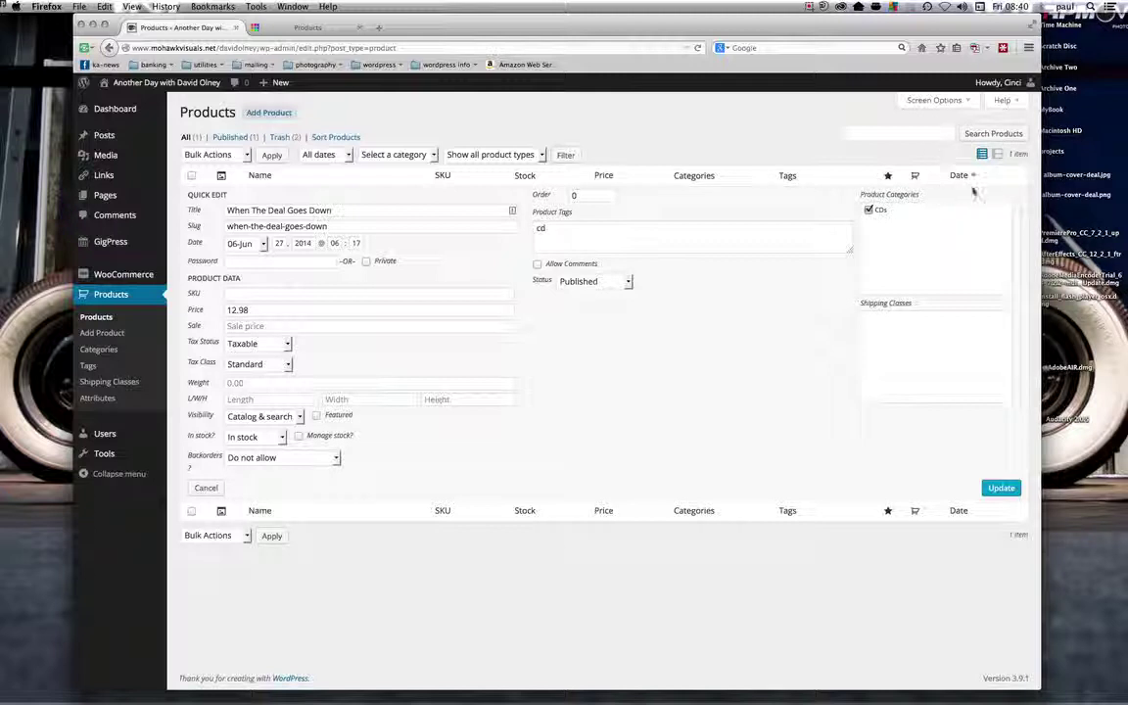
# - Review the publication month and catalog visibility choices in the product's quick edit, keeping June and Catalog & search
pyautogui.click(263, 245)
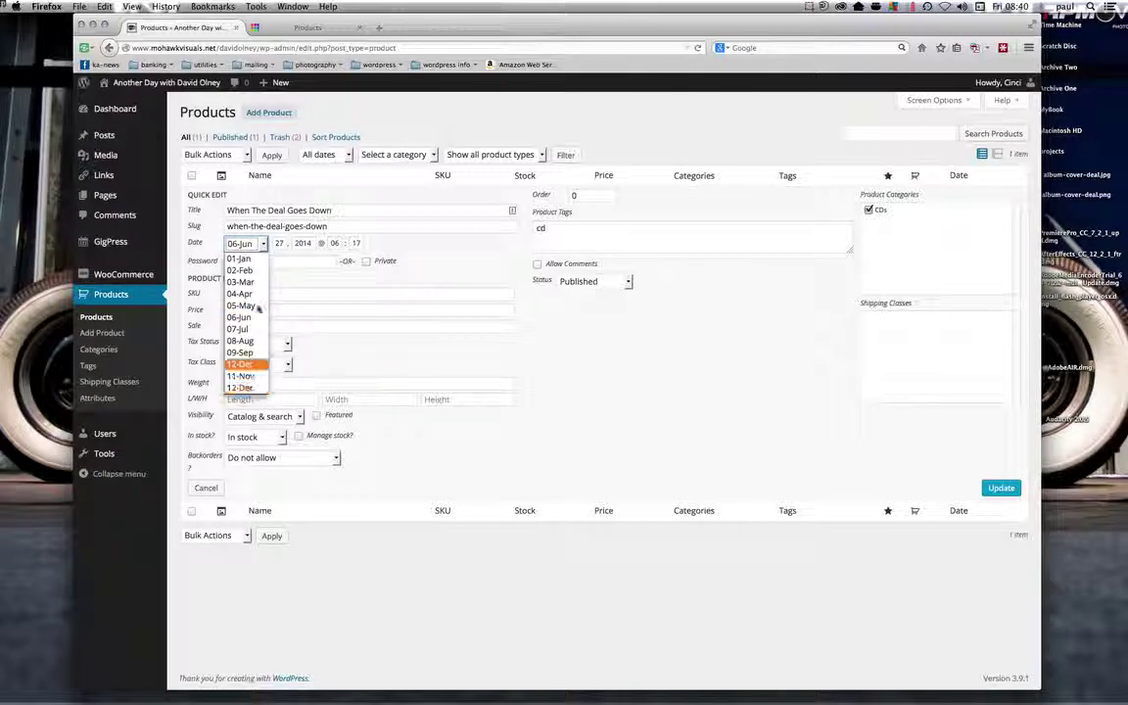
pyautogui.click(429, 247)
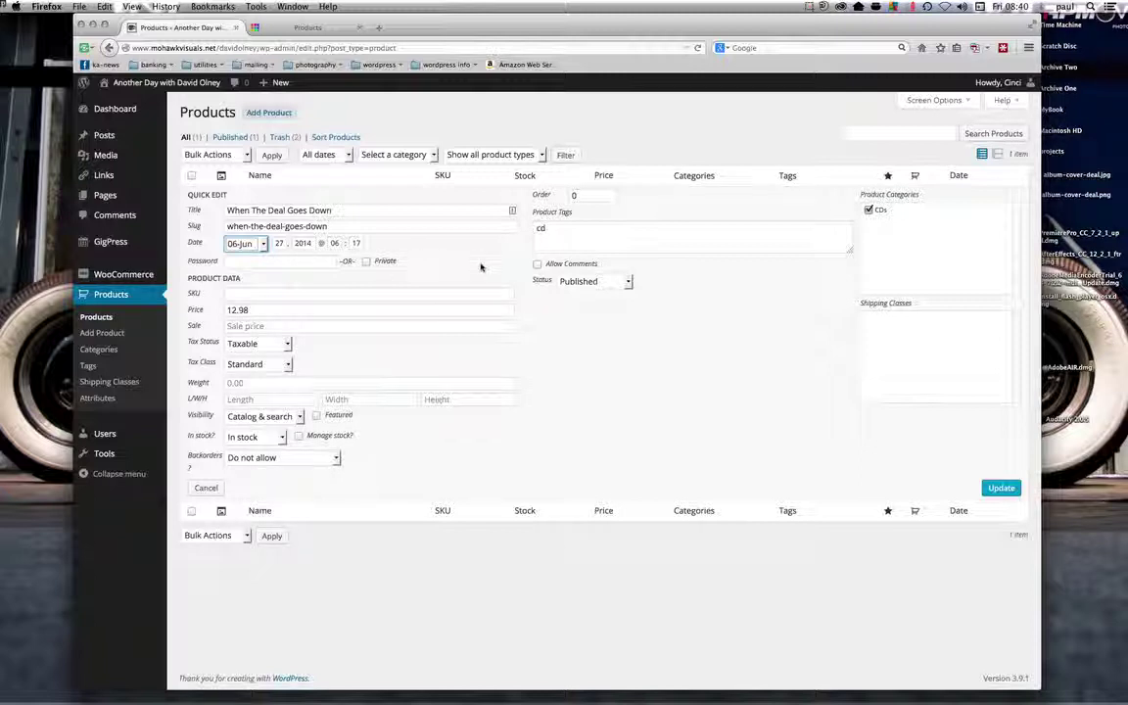
pyautogui.moveTo(113, 137)
pyautogui.click(266, 398)
pyautogui.click(300, 419)
pyautogui.click(300, 418)
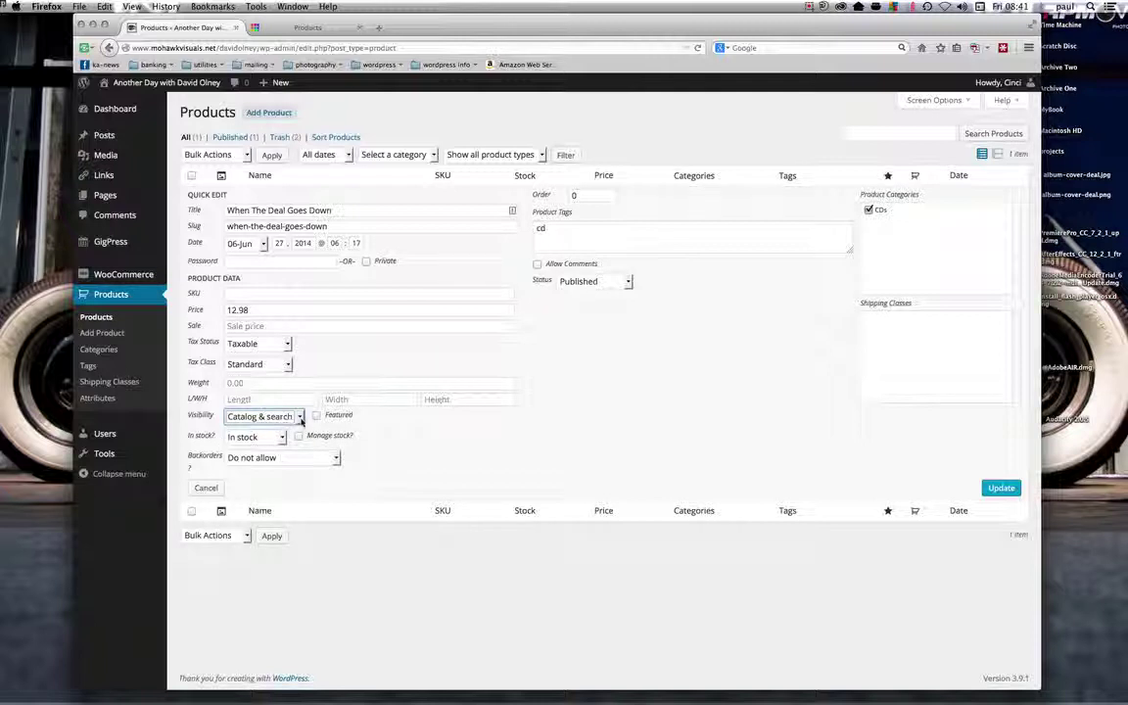
# - Mark "When The Deal Goes Down" as featured, check the status choices but keep Published, and save the quick edit
pyautogui.click(318, 417)
pyautogui.click(316, 415)
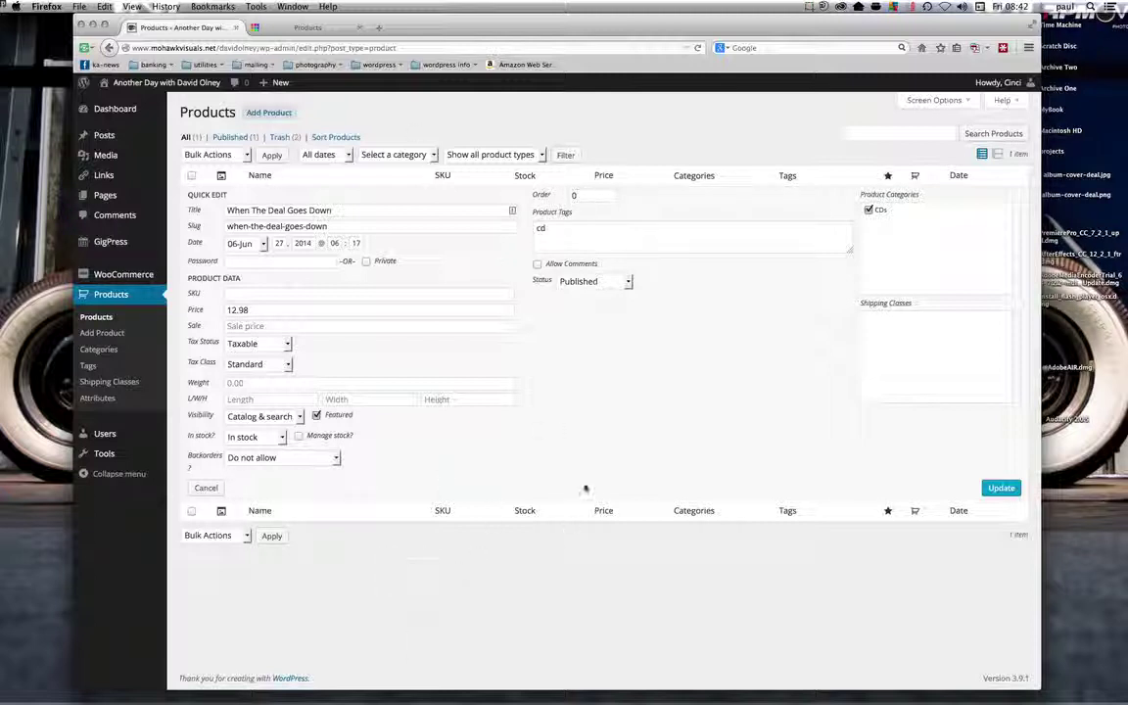
pyautogui.click(627, 282)
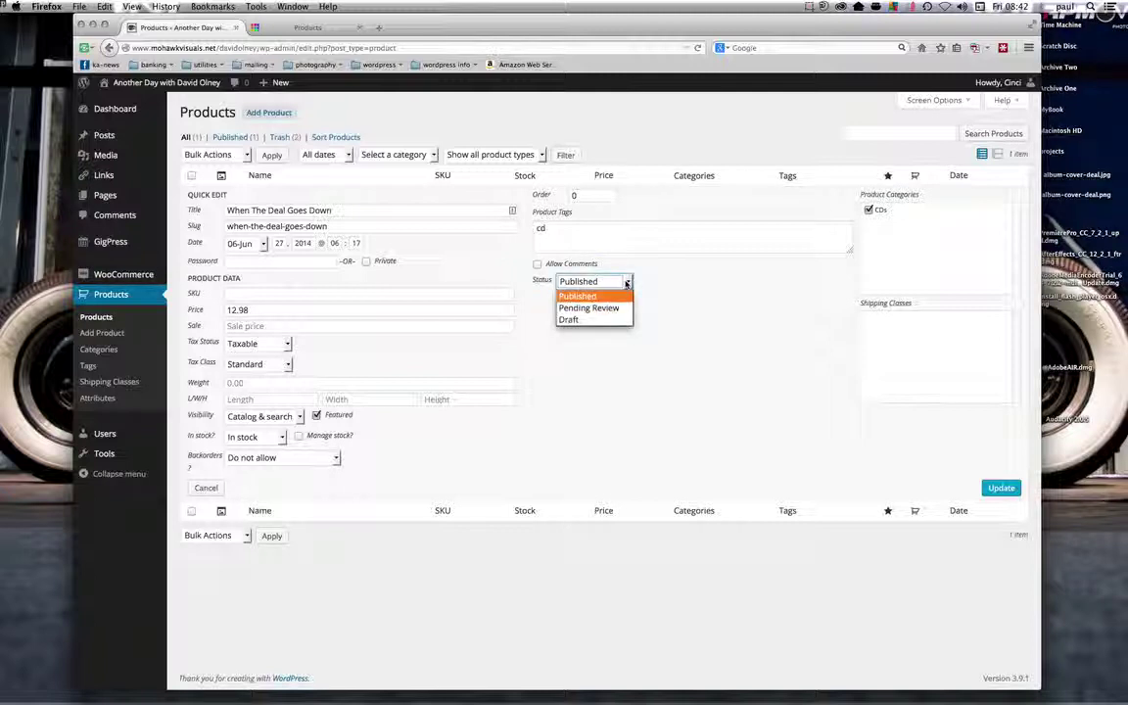
pyautogui.click(578, 321)
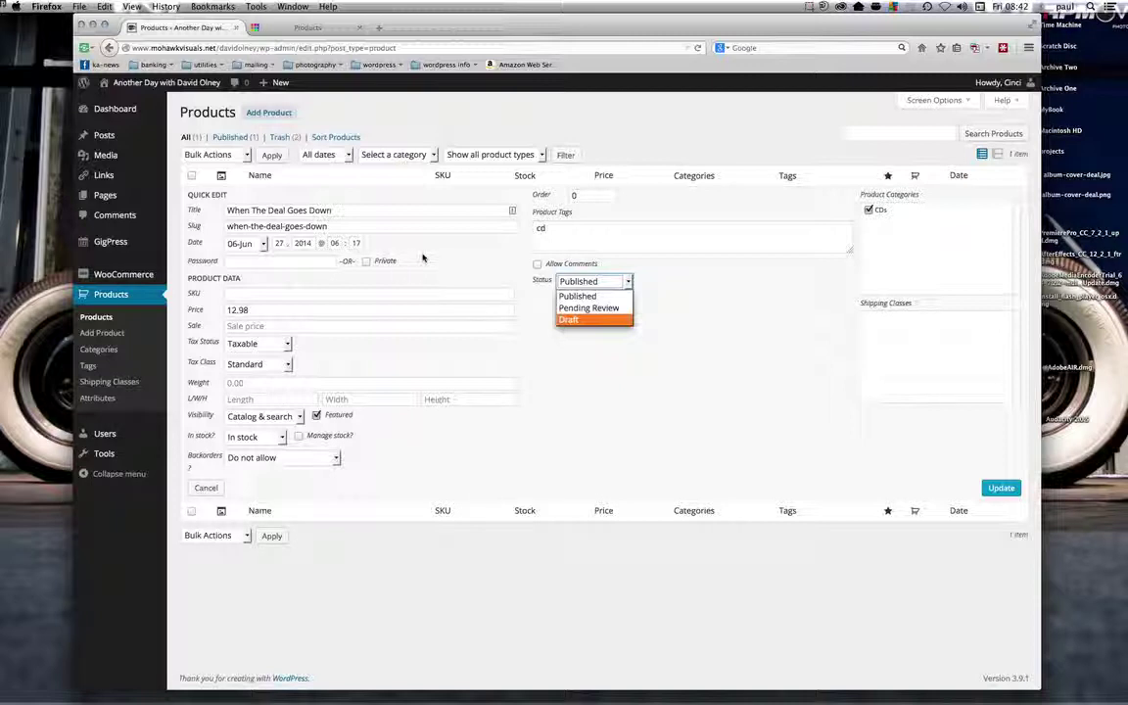
pyautogui.click(615, 378)
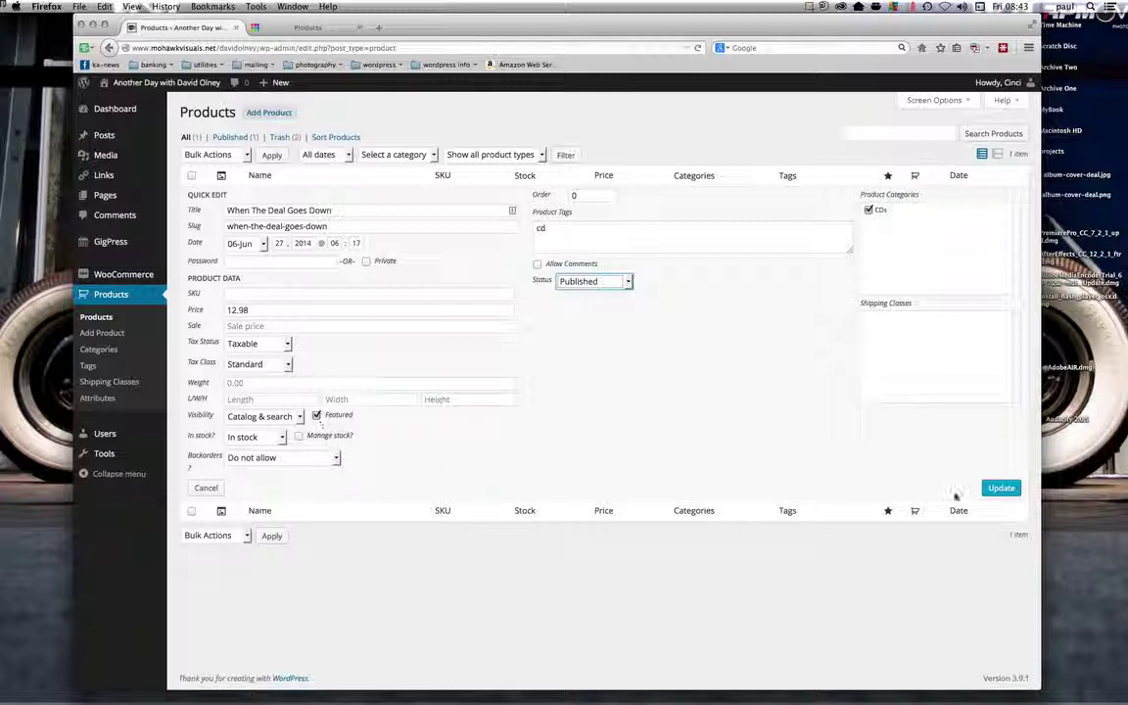
pyautogui.click(997, 489)
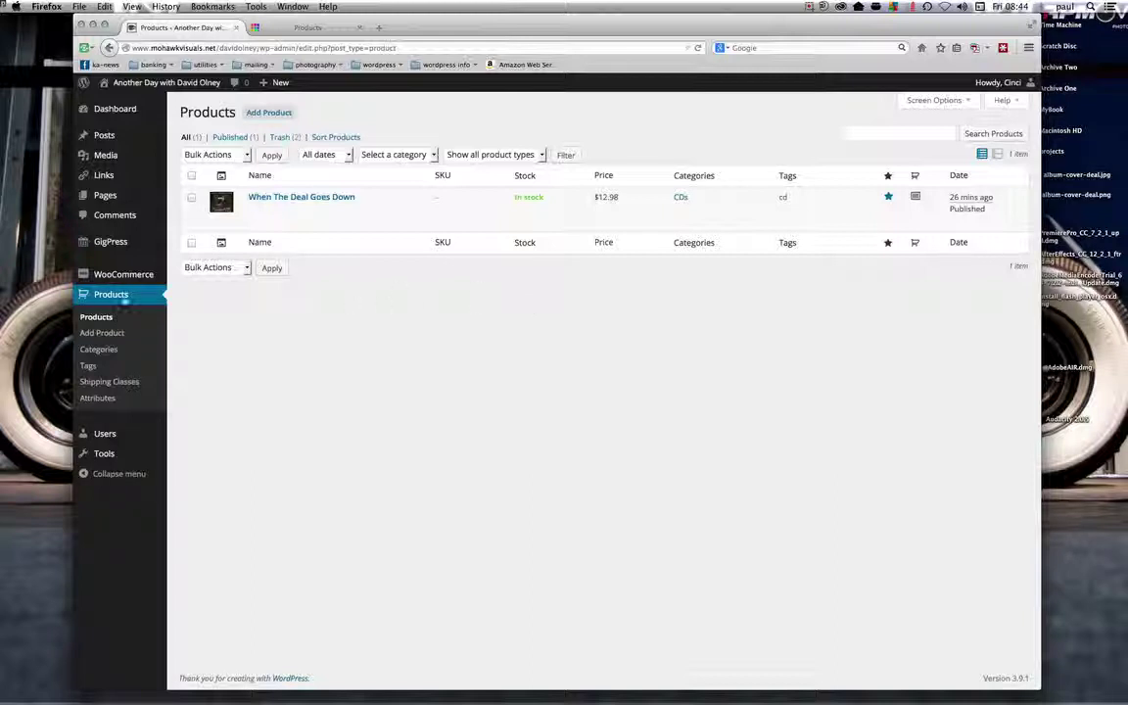
# - View the WooCommerce orders list and the General settings page, including its built-in help
pyautogui.click(123, 278)
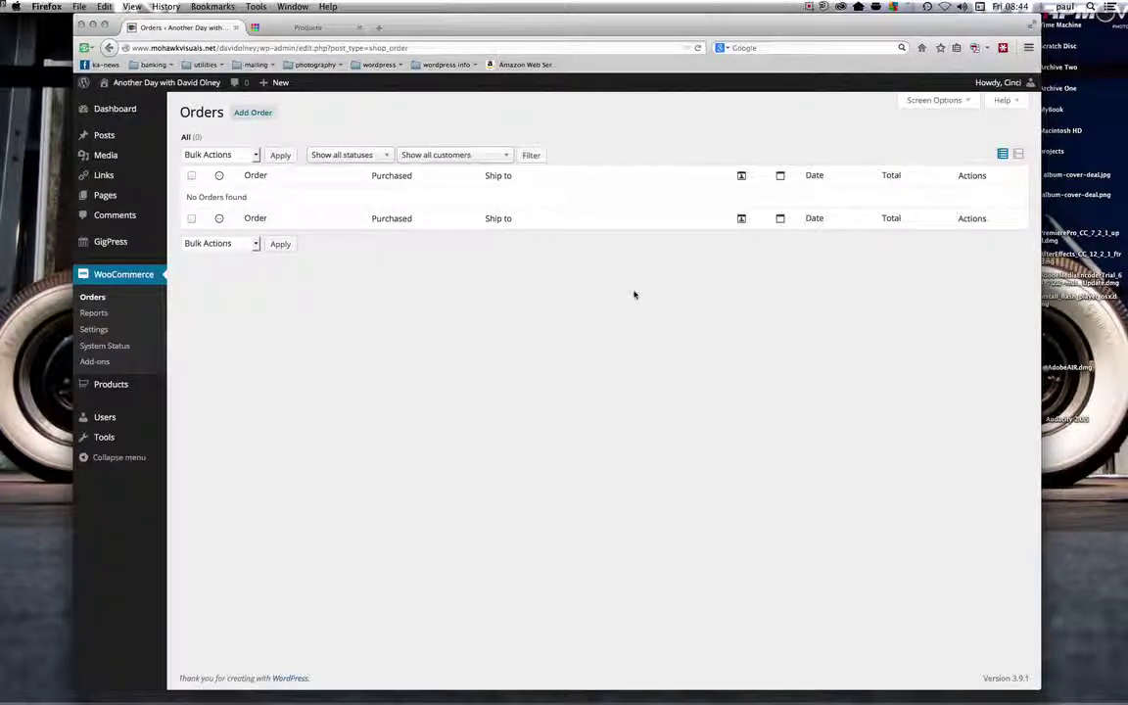
pyautogui.click(281, 244)
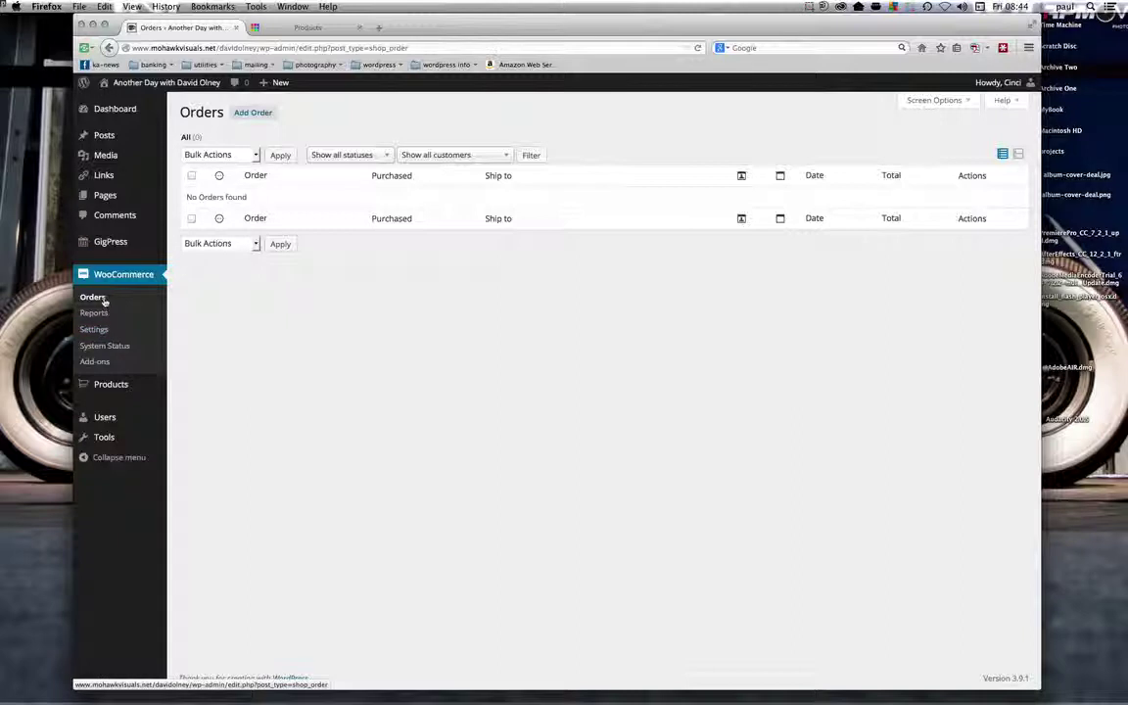
pyautogui.click(93, 330)
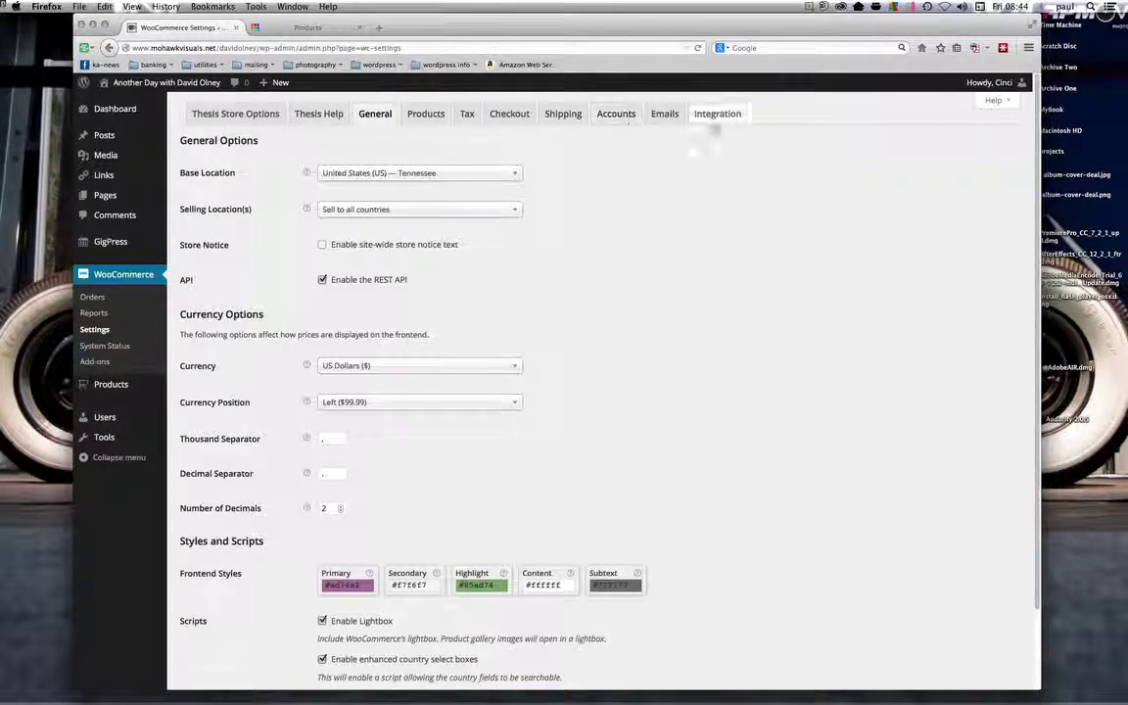
pyautogui.click(994, 102)
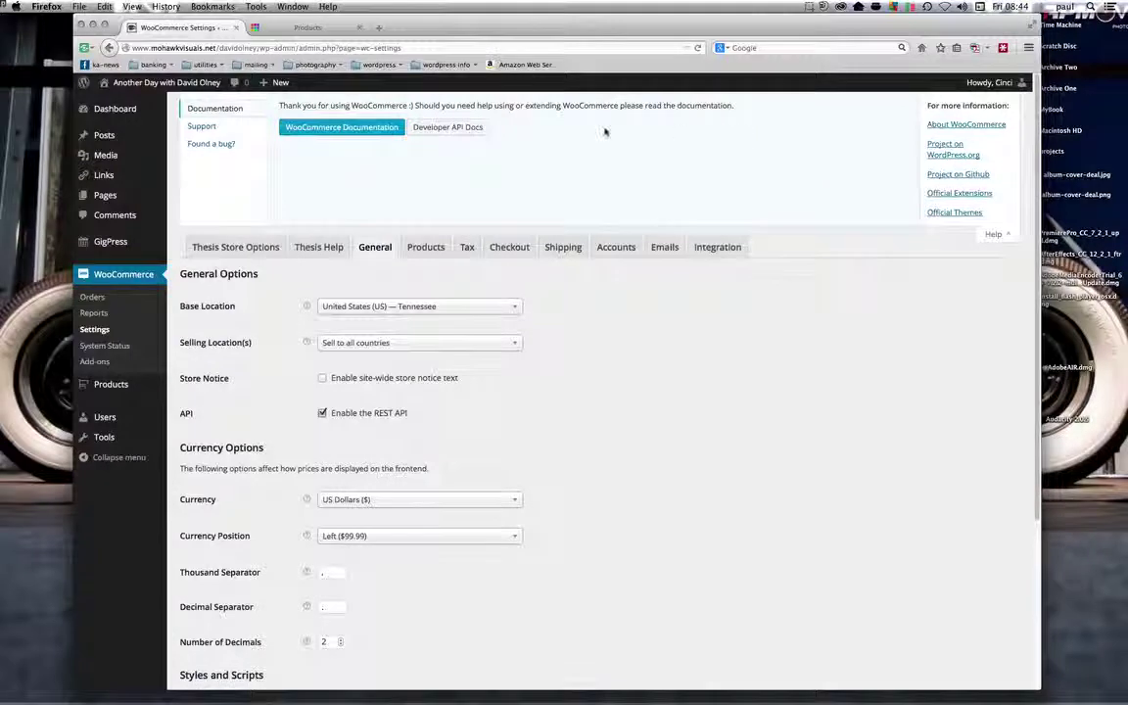
pyautogui.click(991, 235)
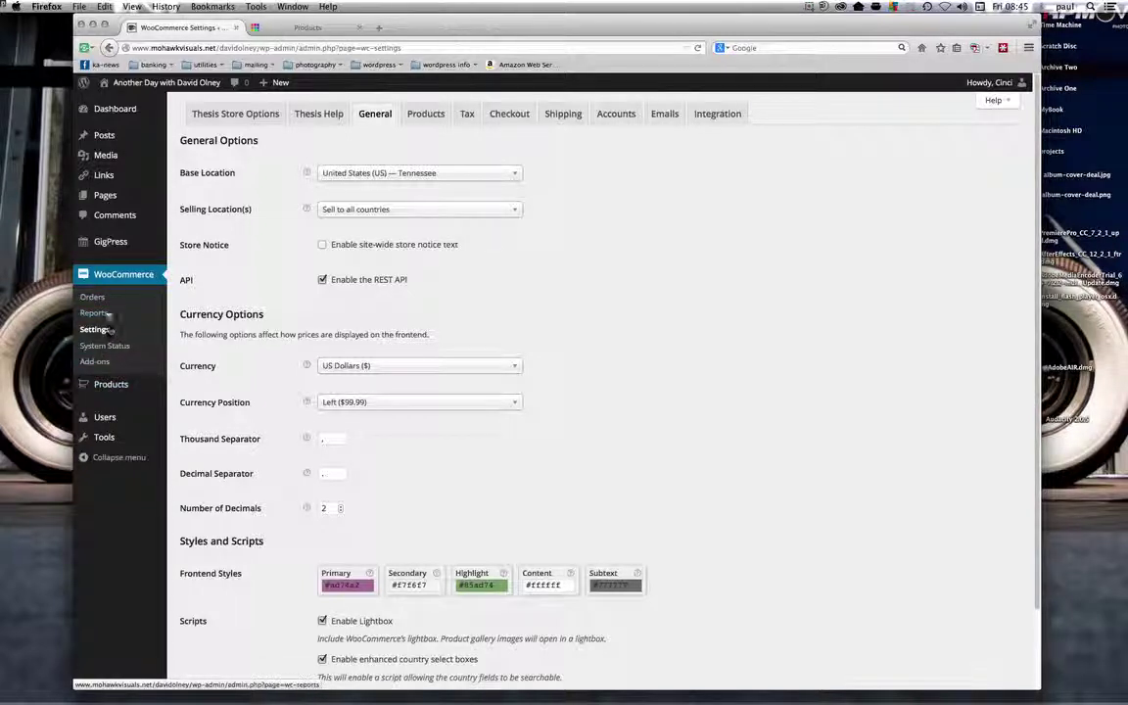
# - Go to the product list and open the WooCommerce documentation from its built-in help
pyautogui.moveTo(108, 384)
pyautogui.click(177, 389)
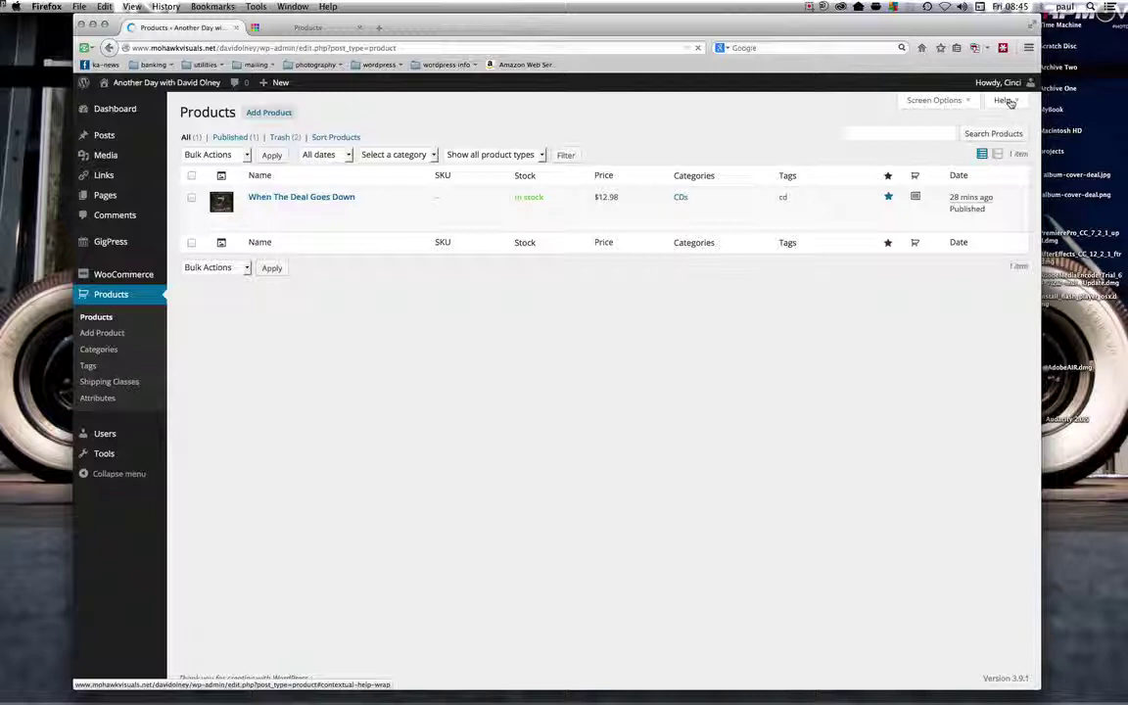
pyautogui.click(1004, 101)
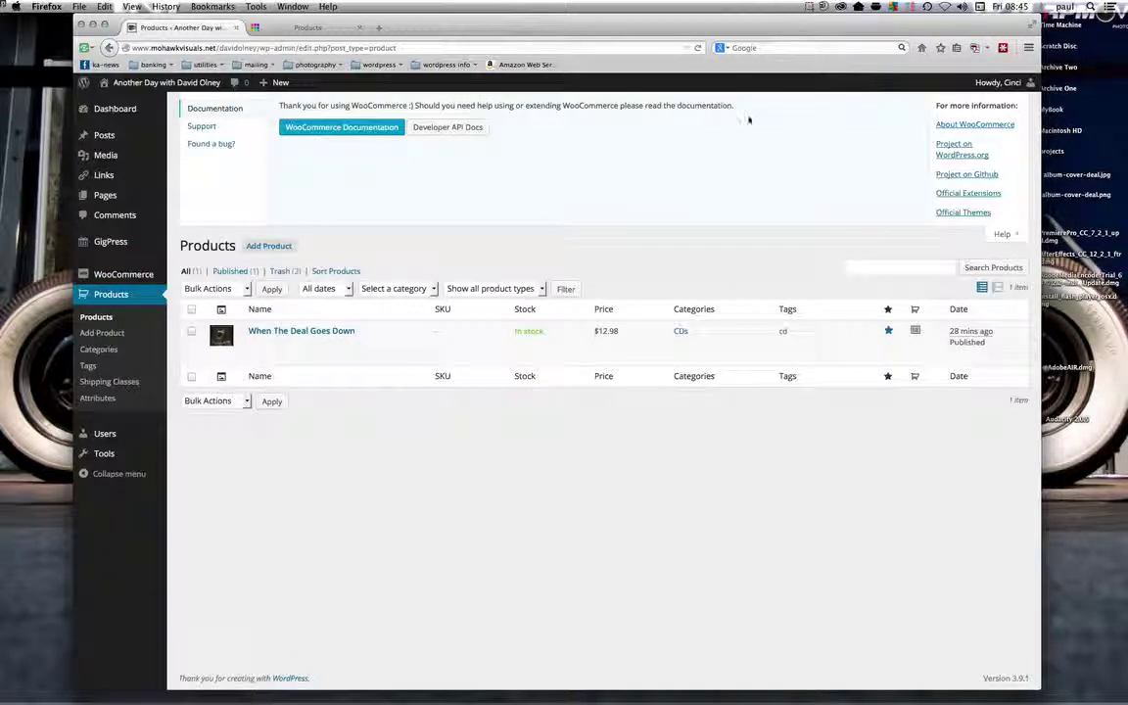
pyautogui.click(303, 133)
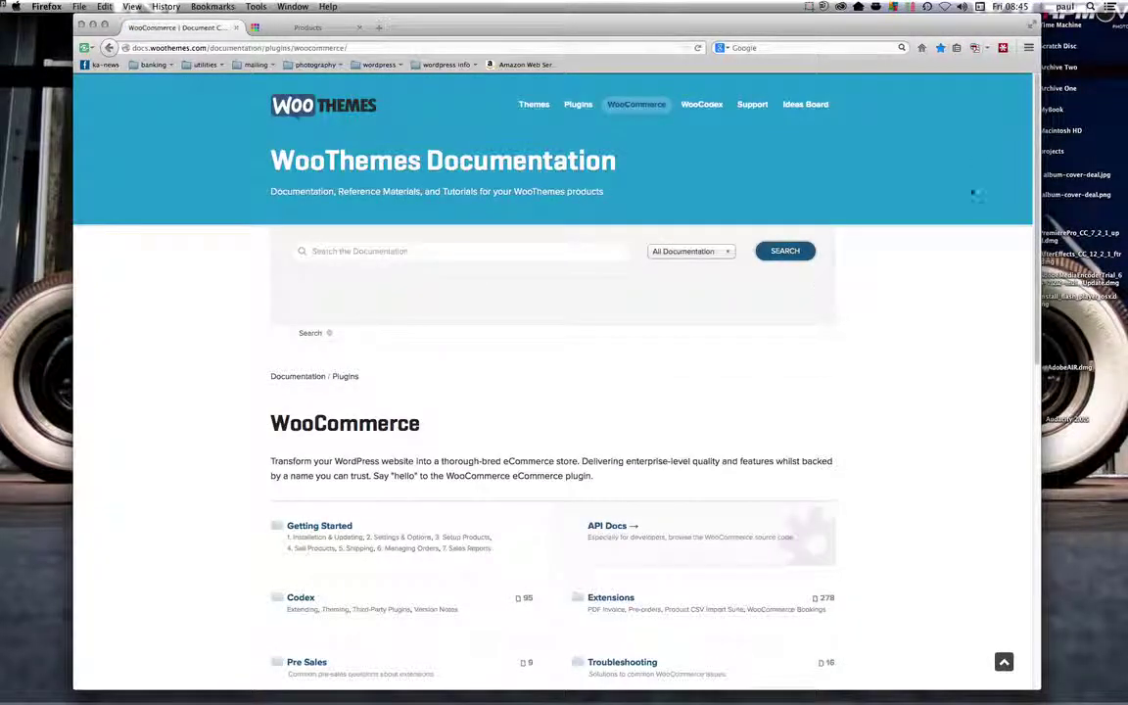
# - Browse the WooCommerce documentation and its Getting Started section, and return to the product list
pyautogui.scroll(-3, 1042, 178)
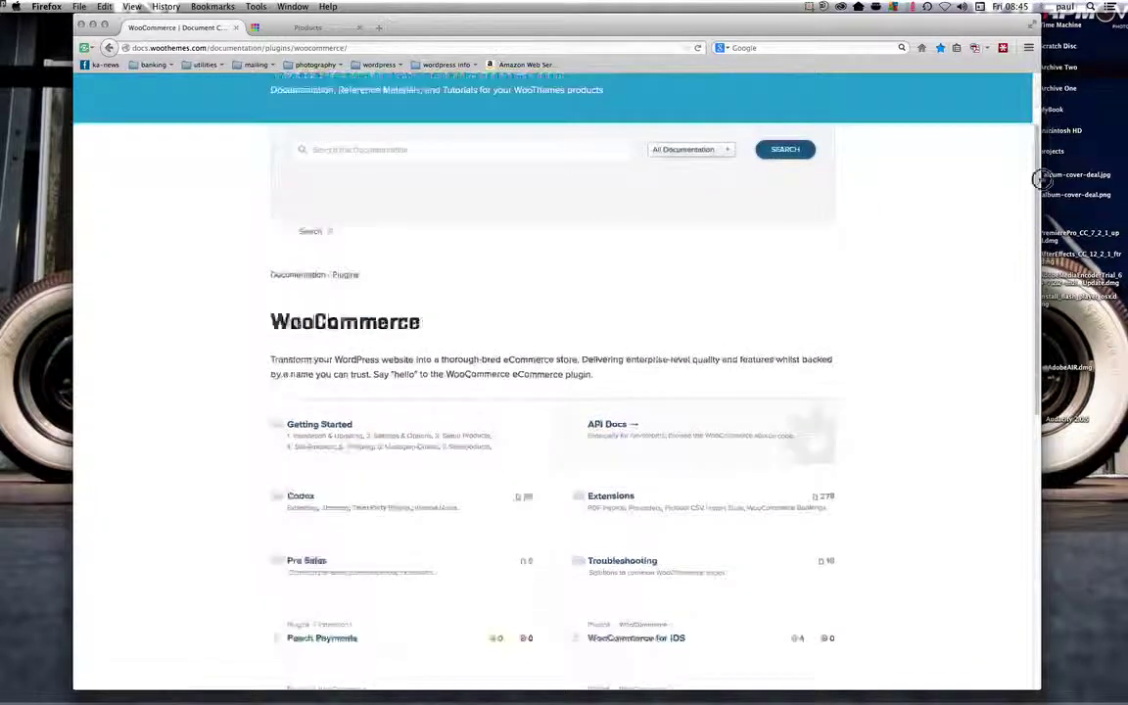
pyautogui.moveTo(1041, 178)
pyautogui.mouseDown()
pyautogui.moveTo(1046, 293)
pyautogui.moveTo(1033, 159)
pyautogui.mouseUp()
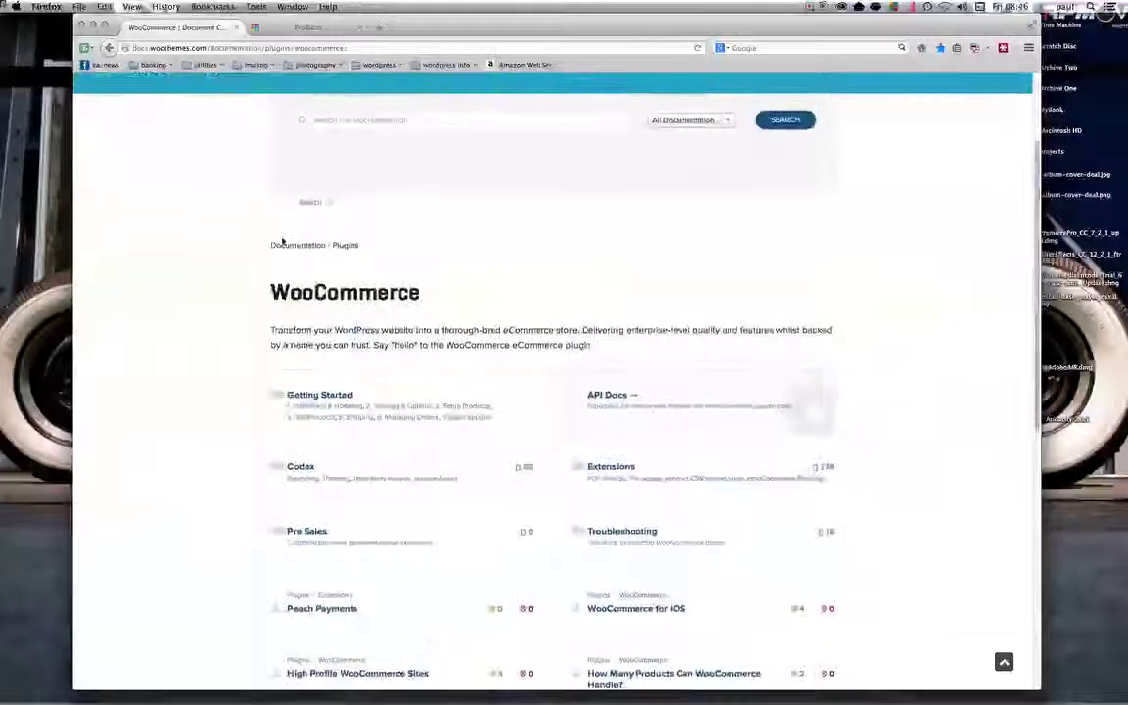
pyautogui.click(341, 393)
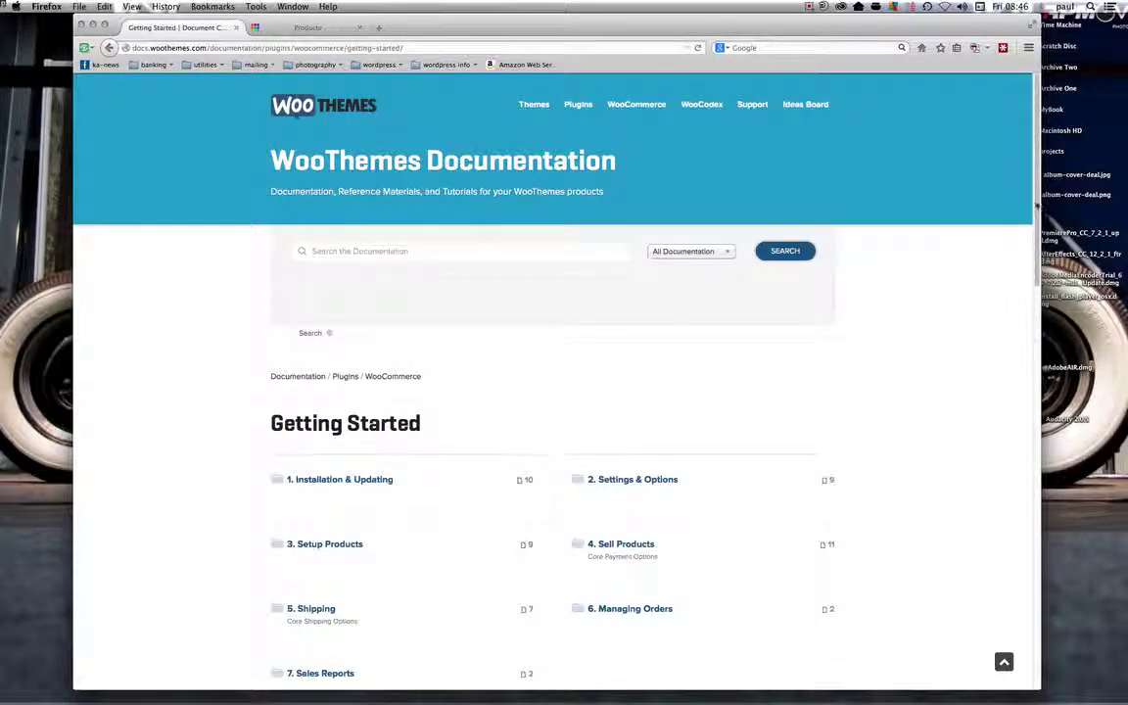
pyautogui.scroll(-3, 1037, 204)
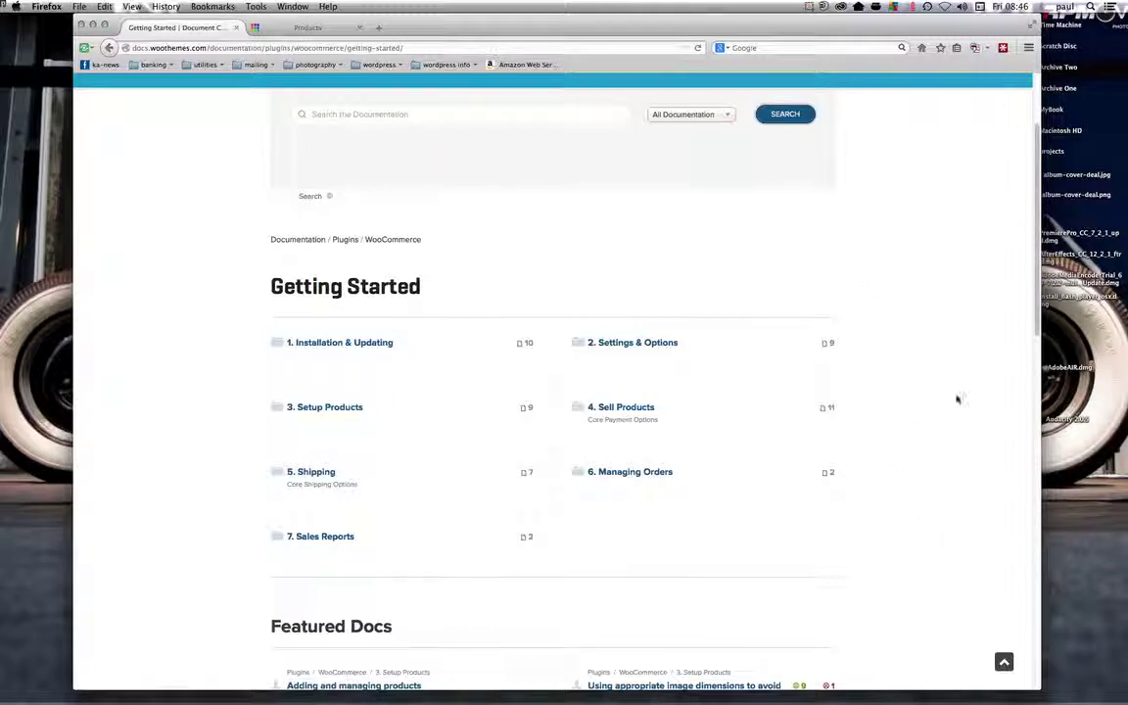
pyautogui.moveTo(1035, 220); pyautogui.dragTo(1041, 91)
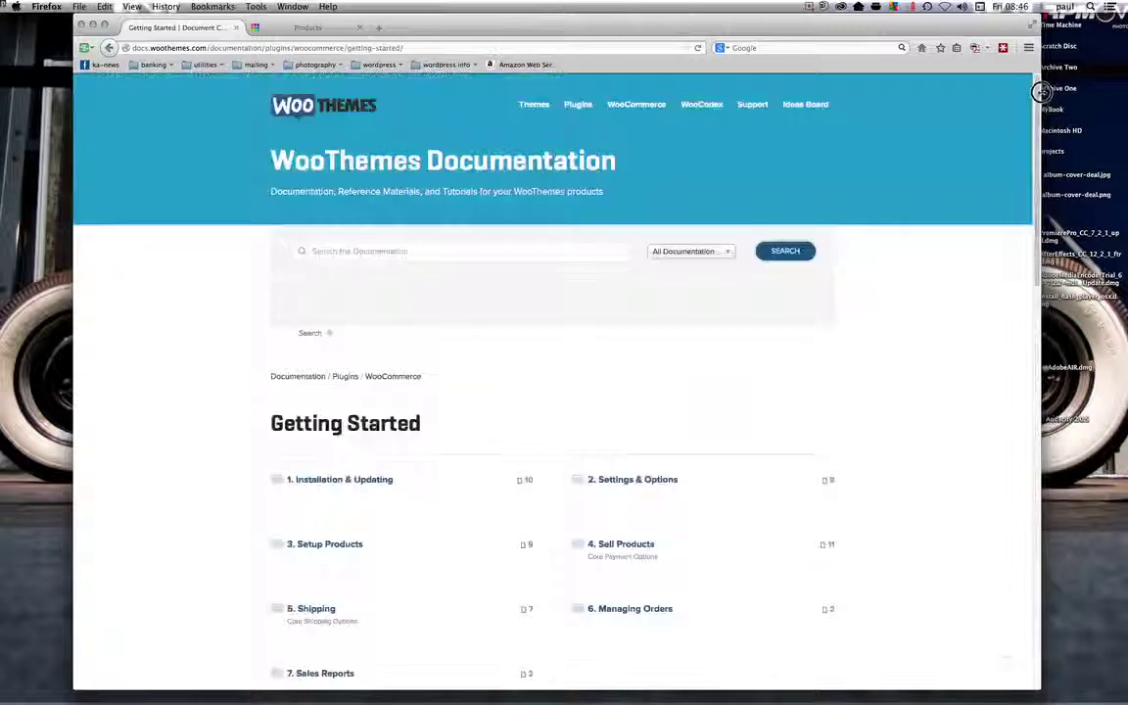
pyautogui.click(108, 47)
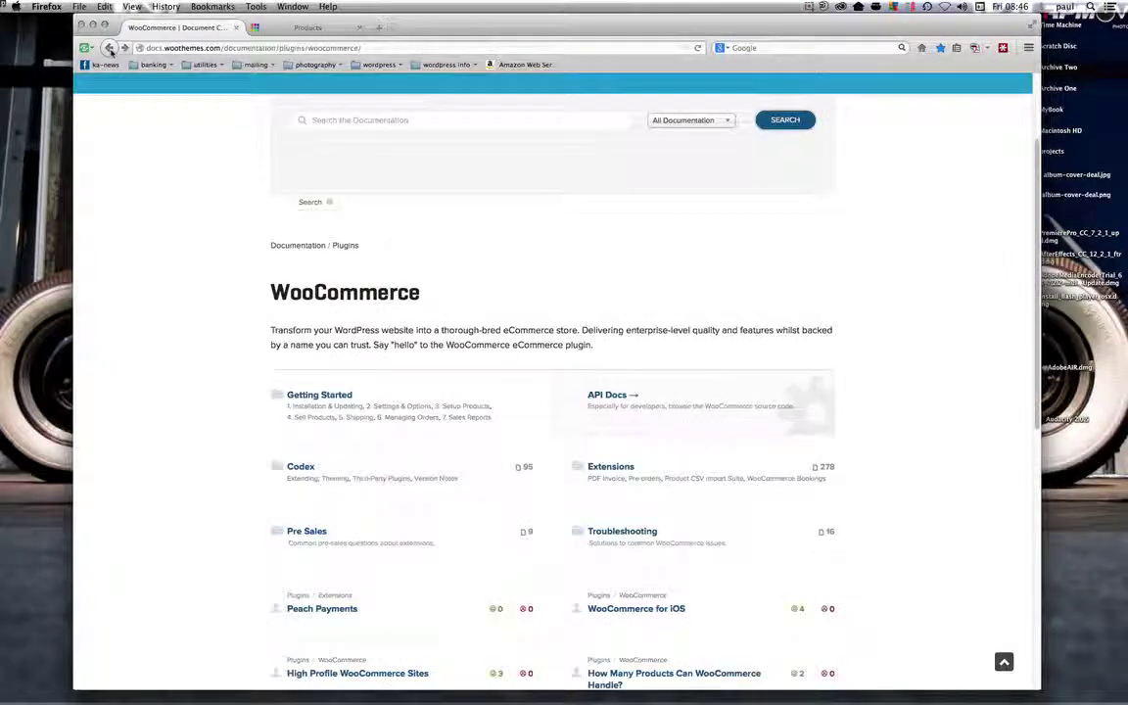
pyautogui.click(109, 47)
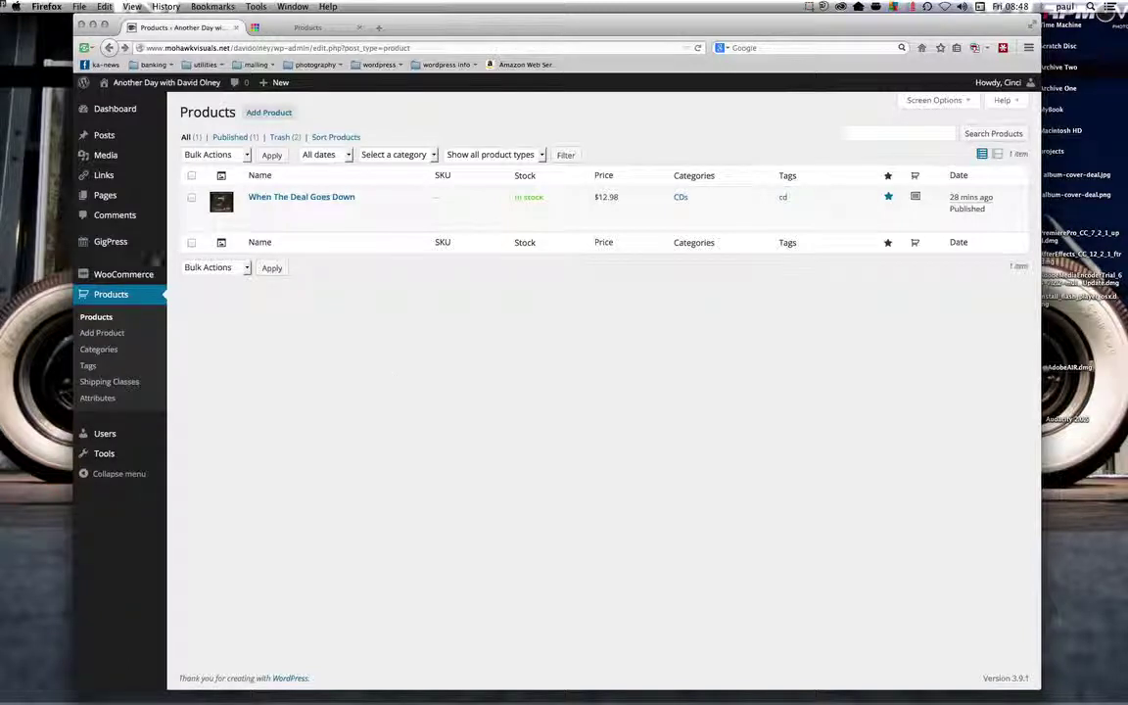
pyautogui.moveTo(116, 242)
pyautogui.moveTo(132, 137)
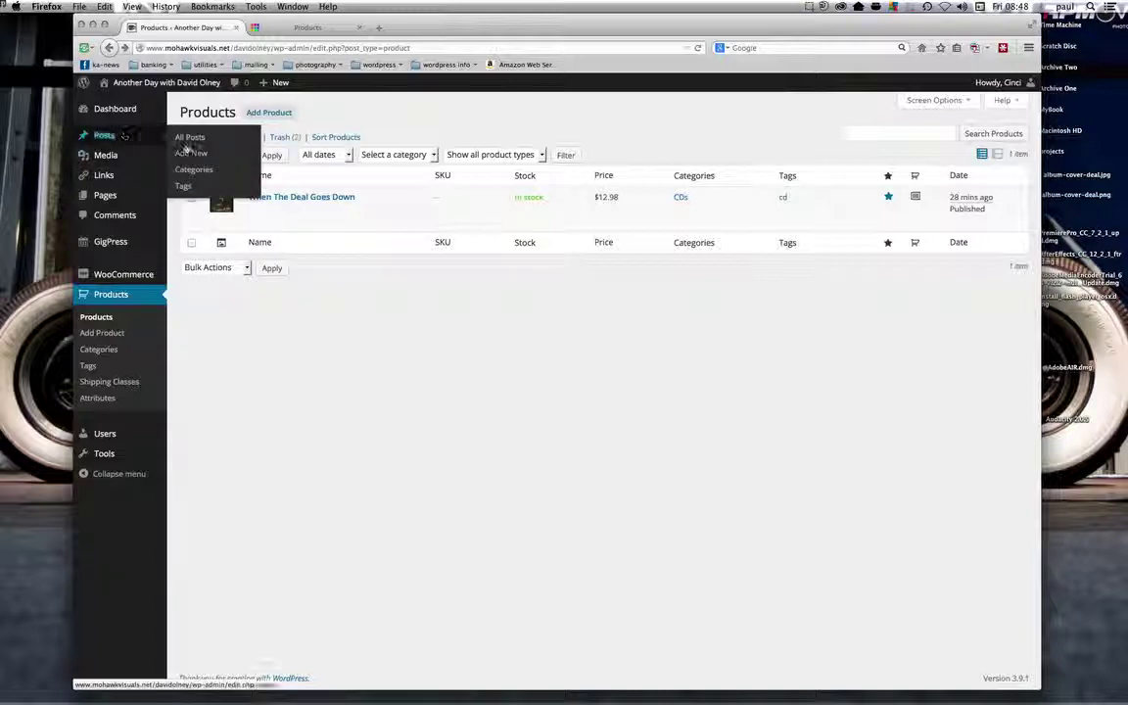